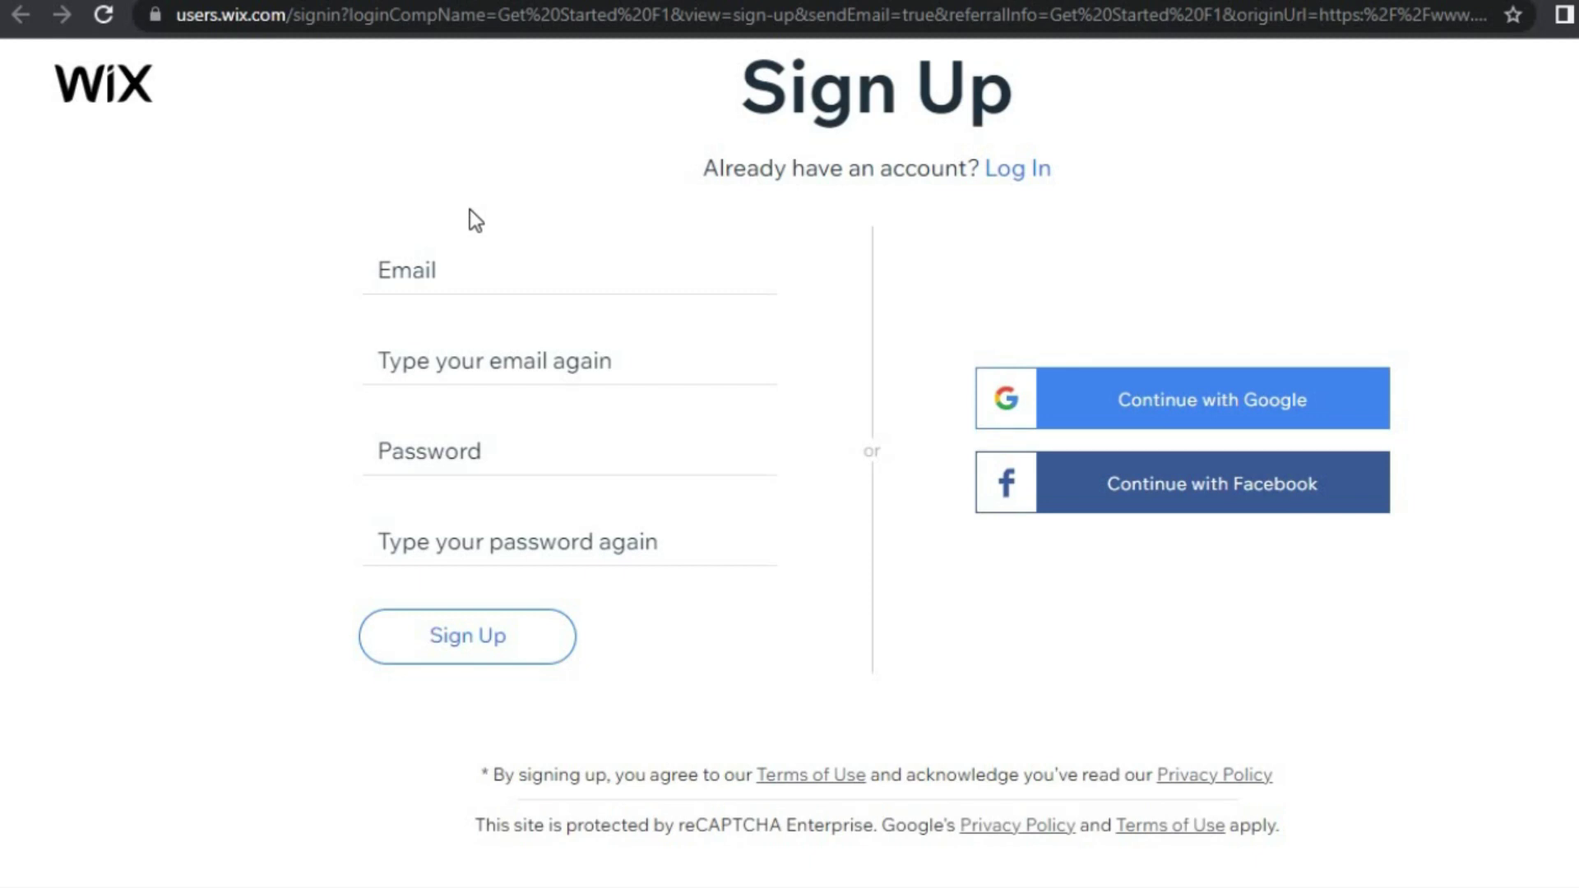
Look over the sign-up form's email, repeated email, password and repeated password fields.
left_click(387, 272)
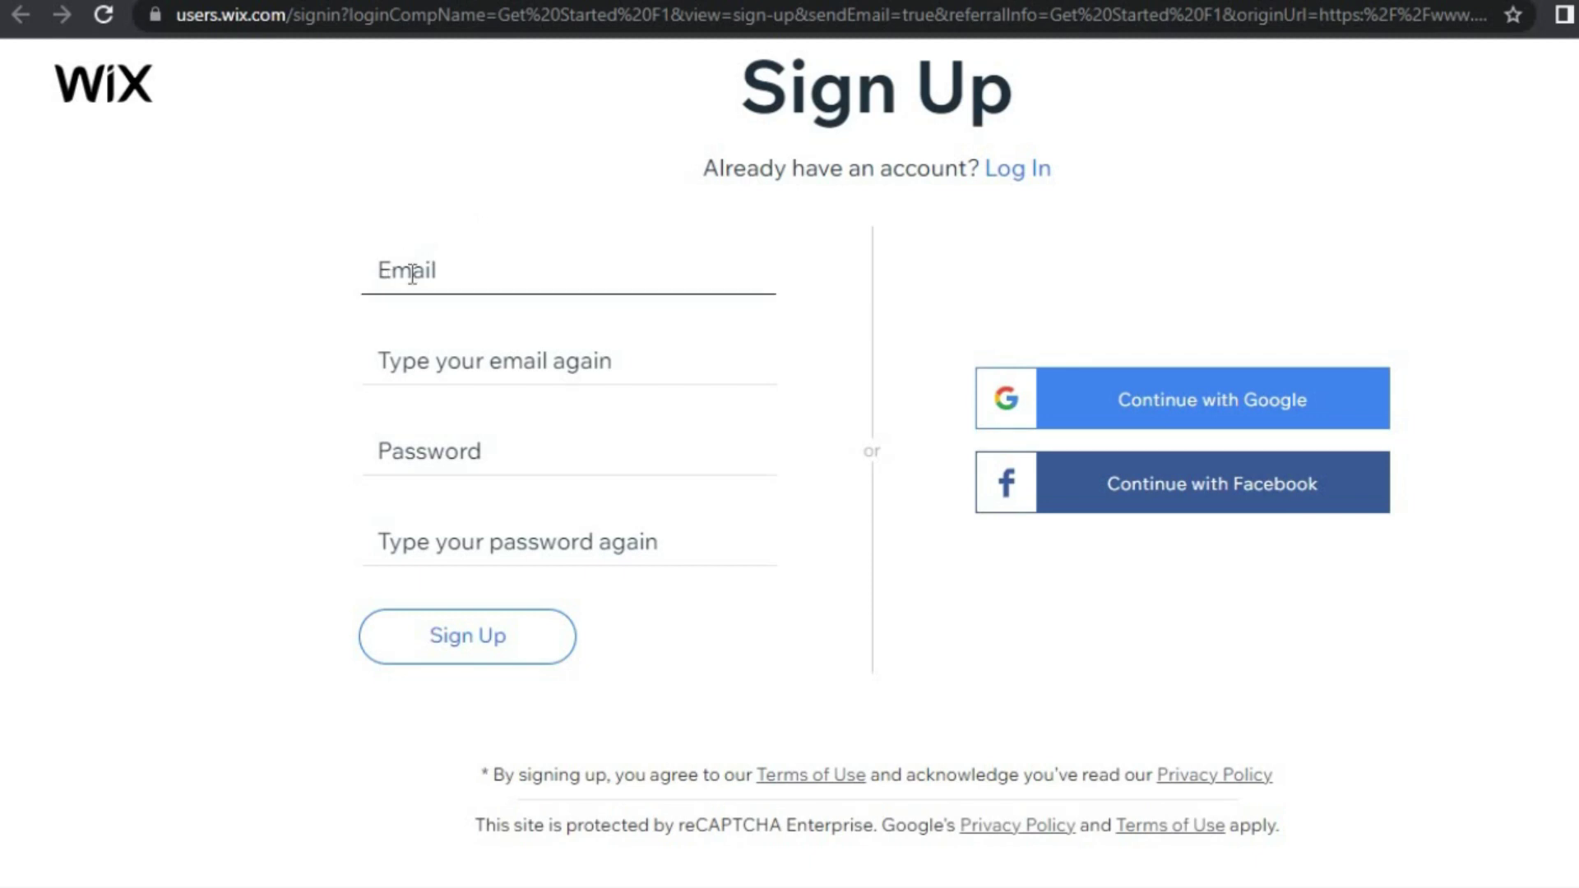
left_click(402, 359)
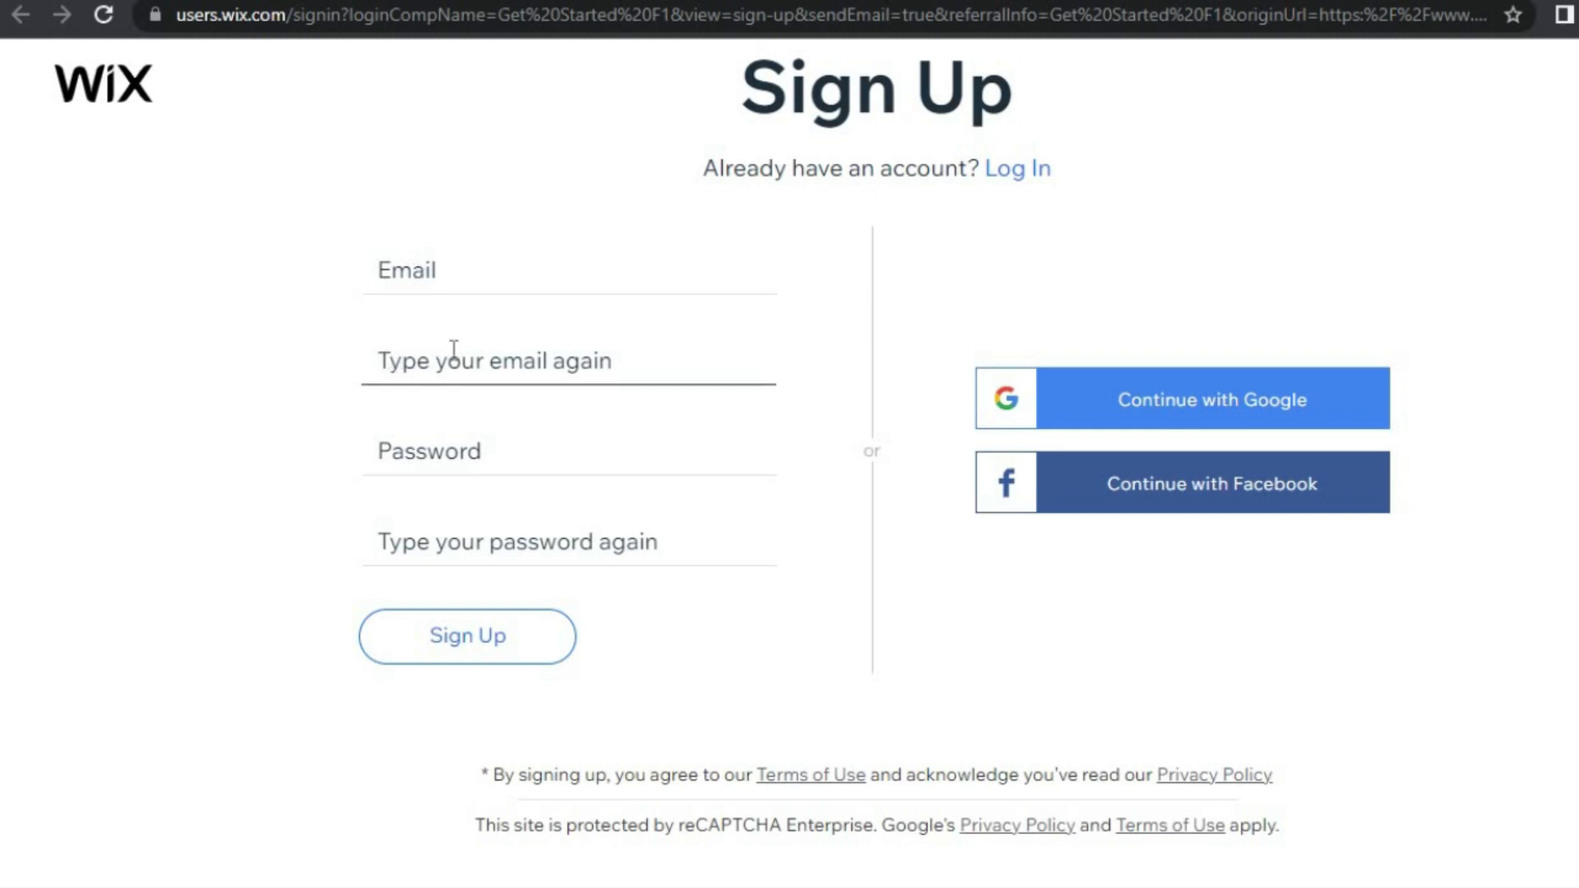
left_click(411, 503)
left_click(423, 469)
left_click(430, 541)
left_click(435, 467)
left_click(444, 550)
left_click(794, 504)
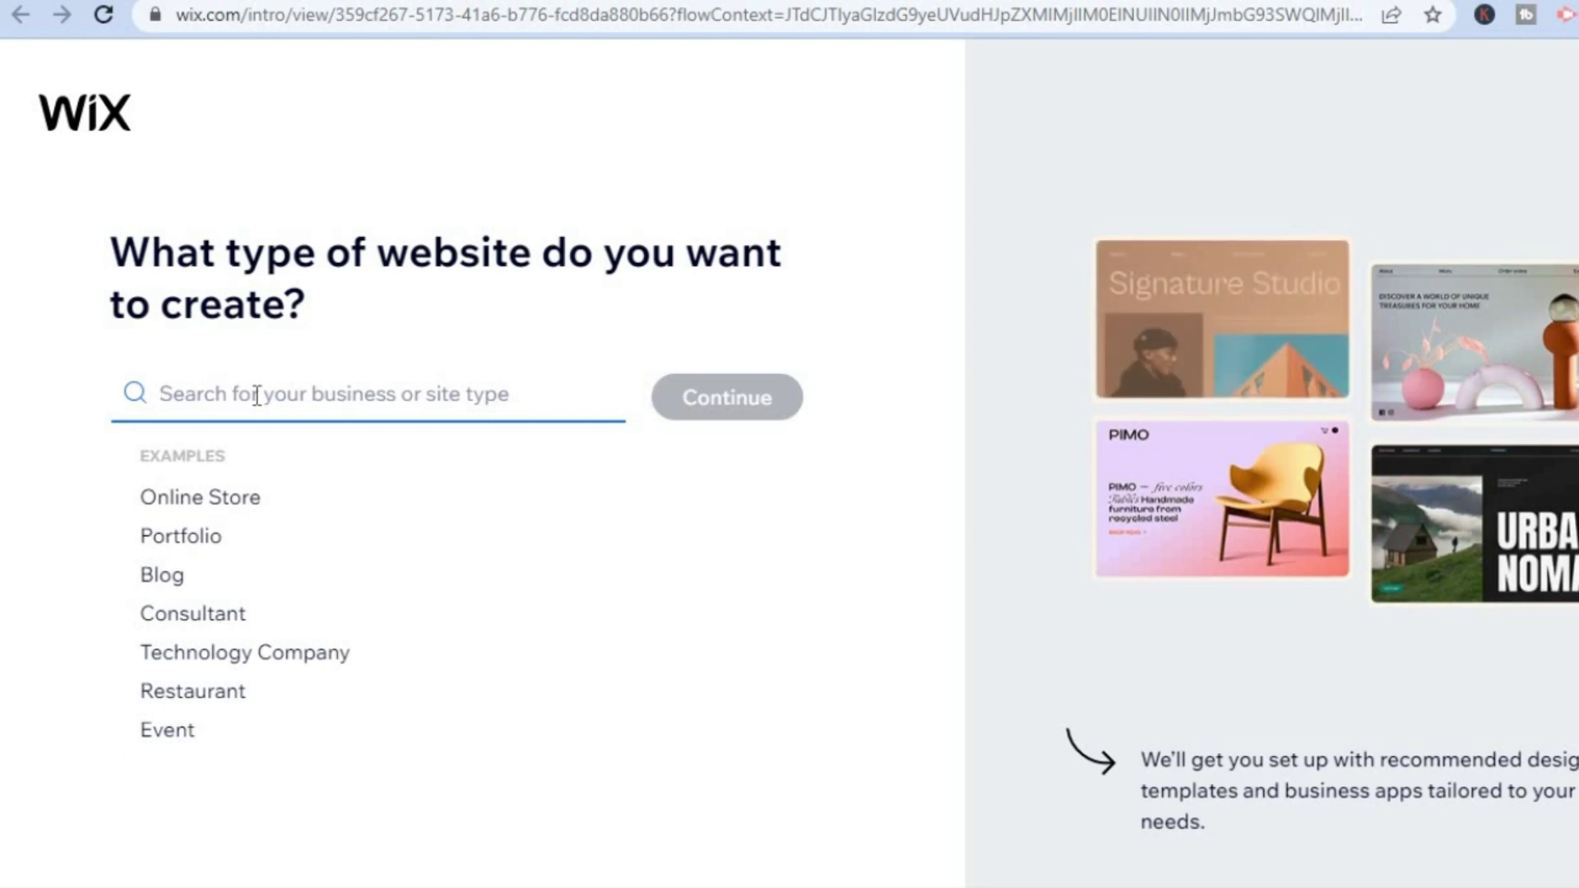
Search the website types for "car rental", choose Car Rental Company and continue with it.
type("d")
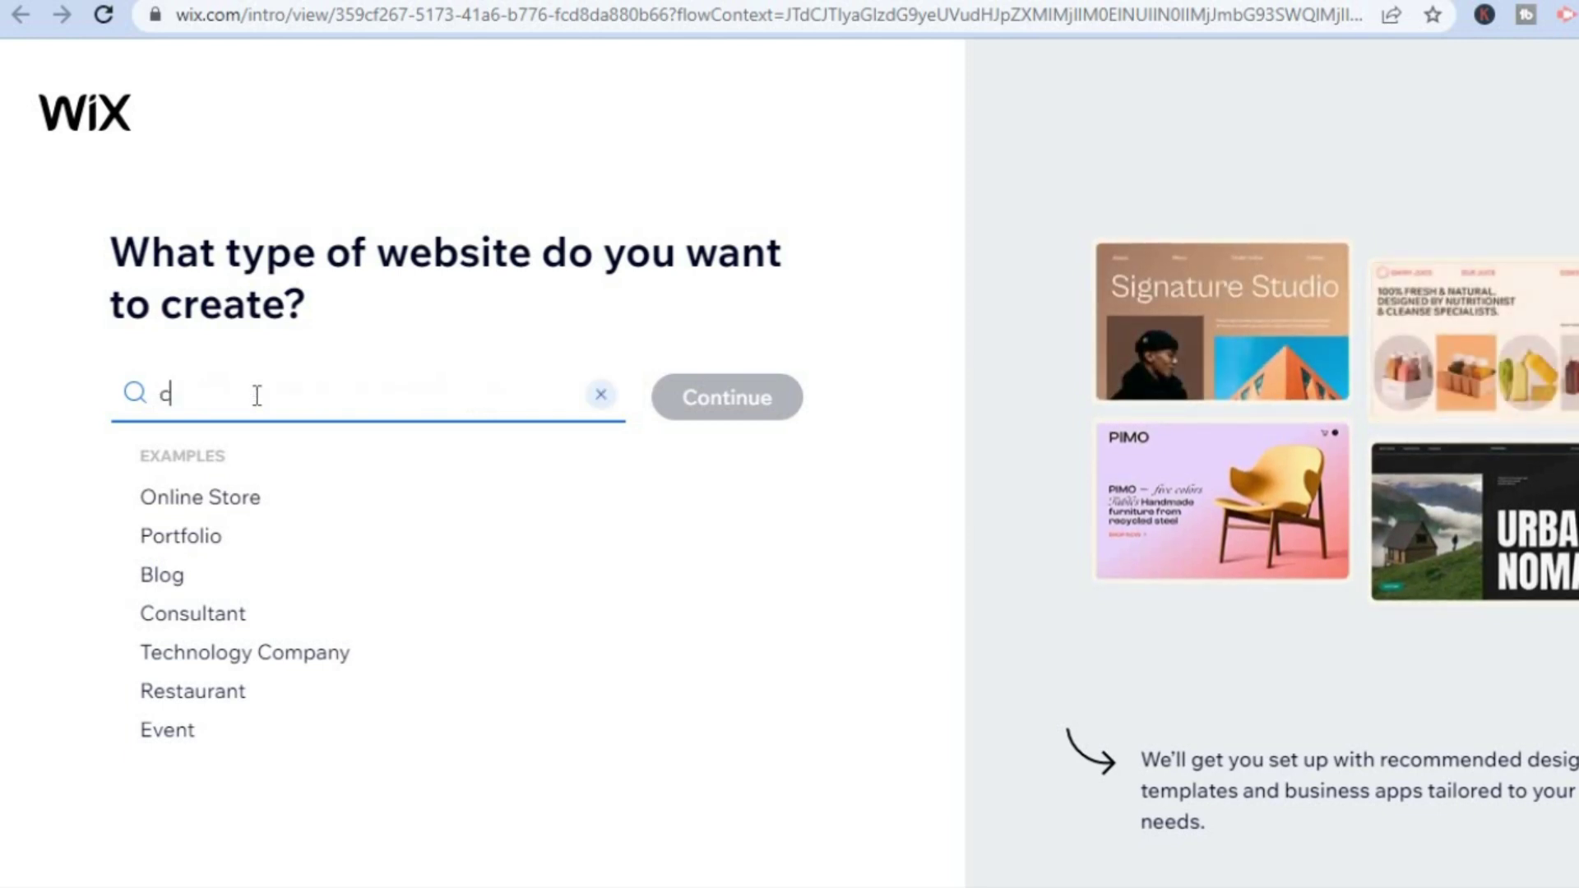
type("ar")
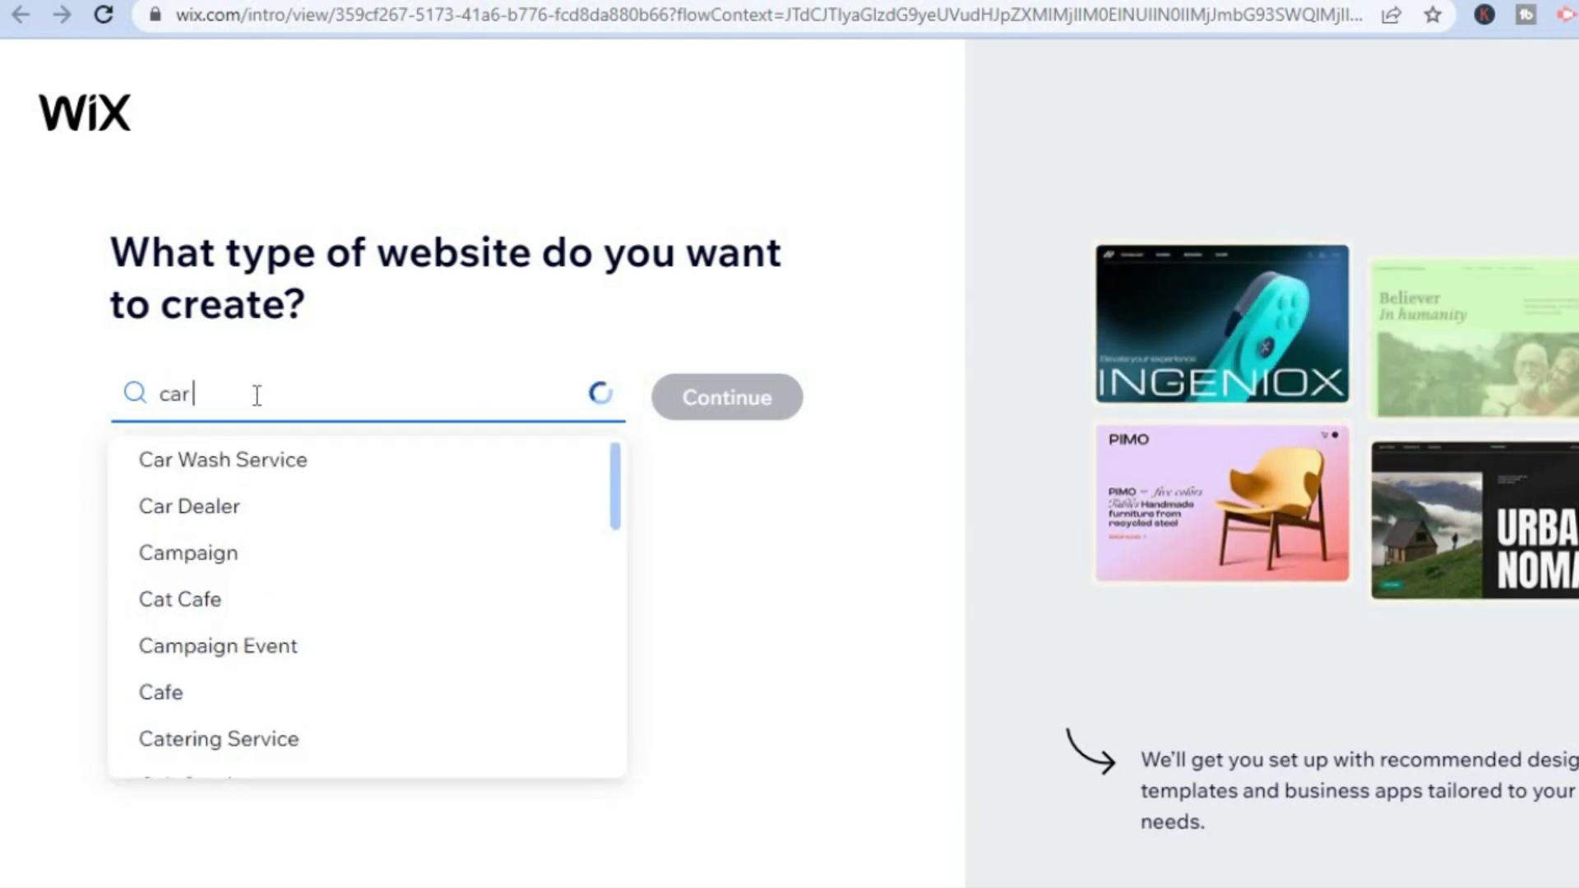
type(" rent")
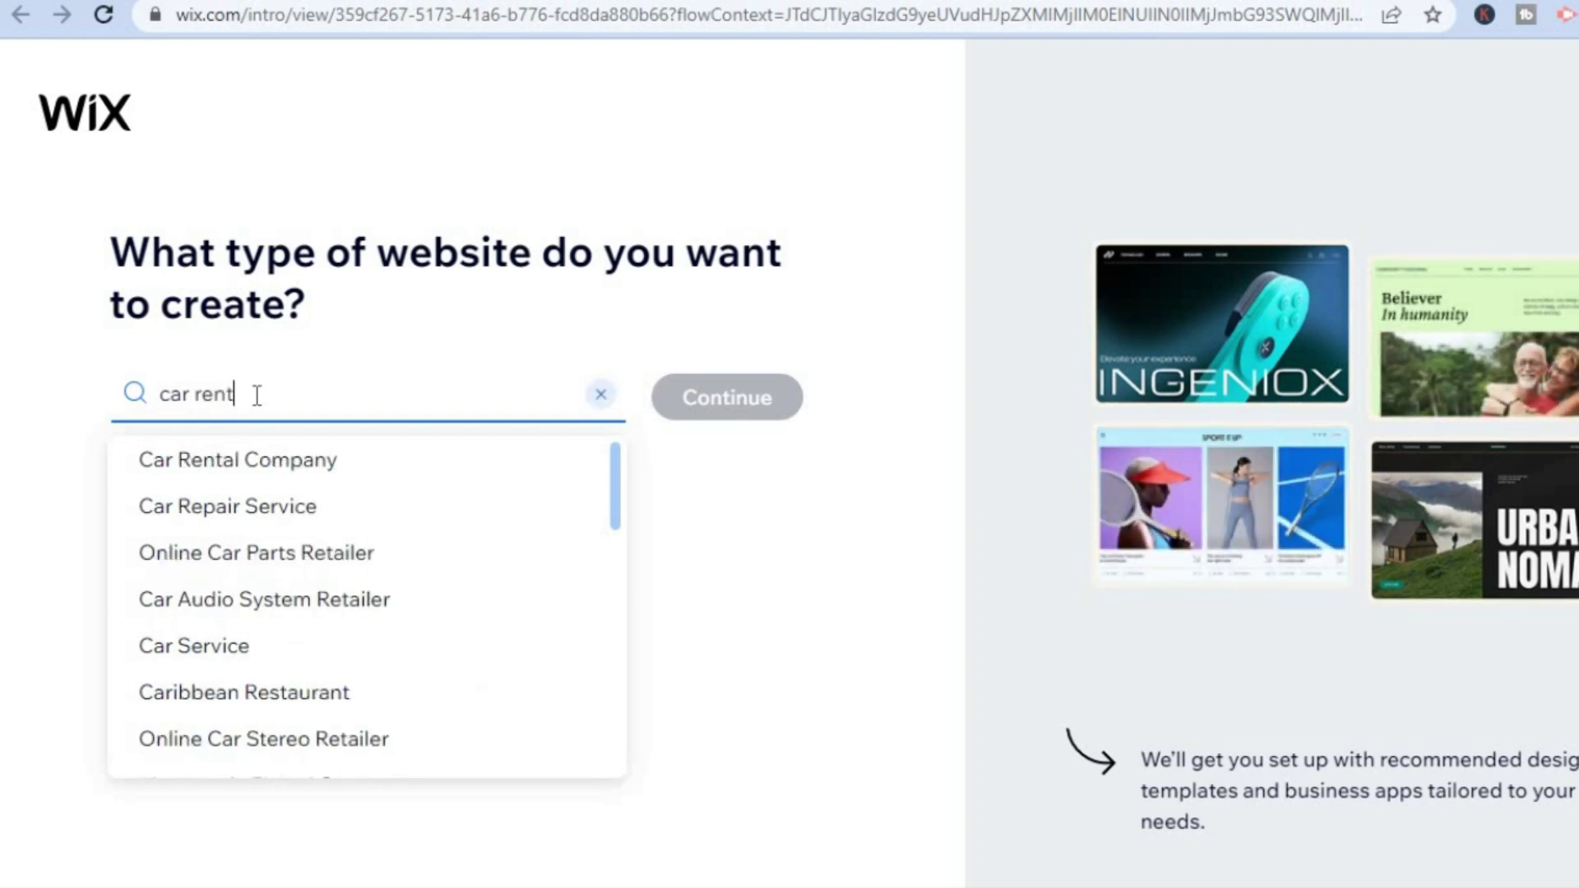
type("al")
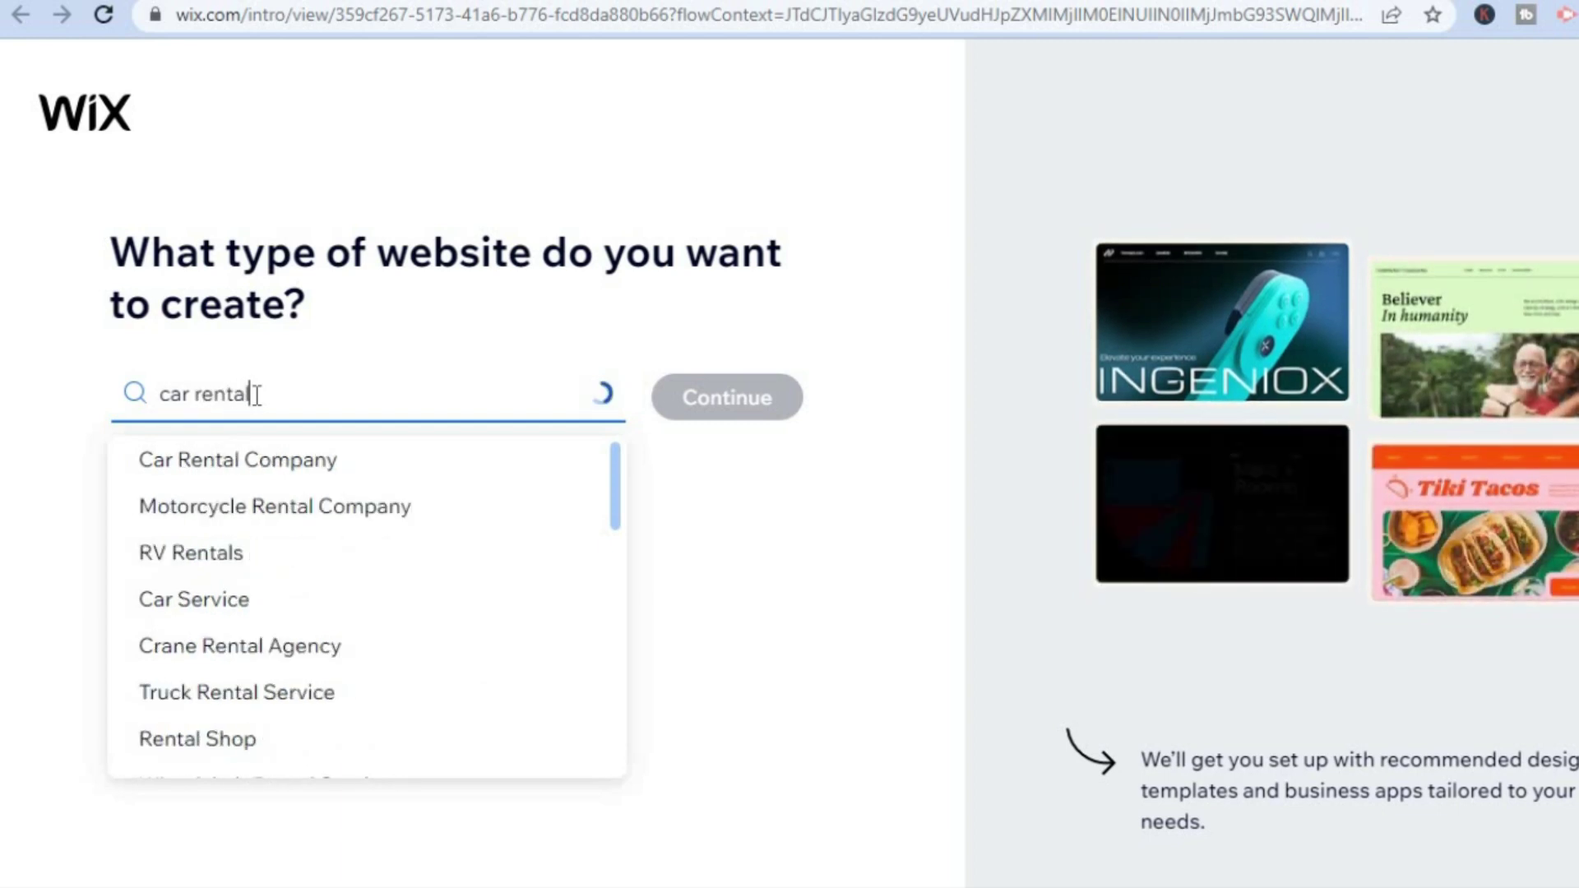
left_click(364, 462)
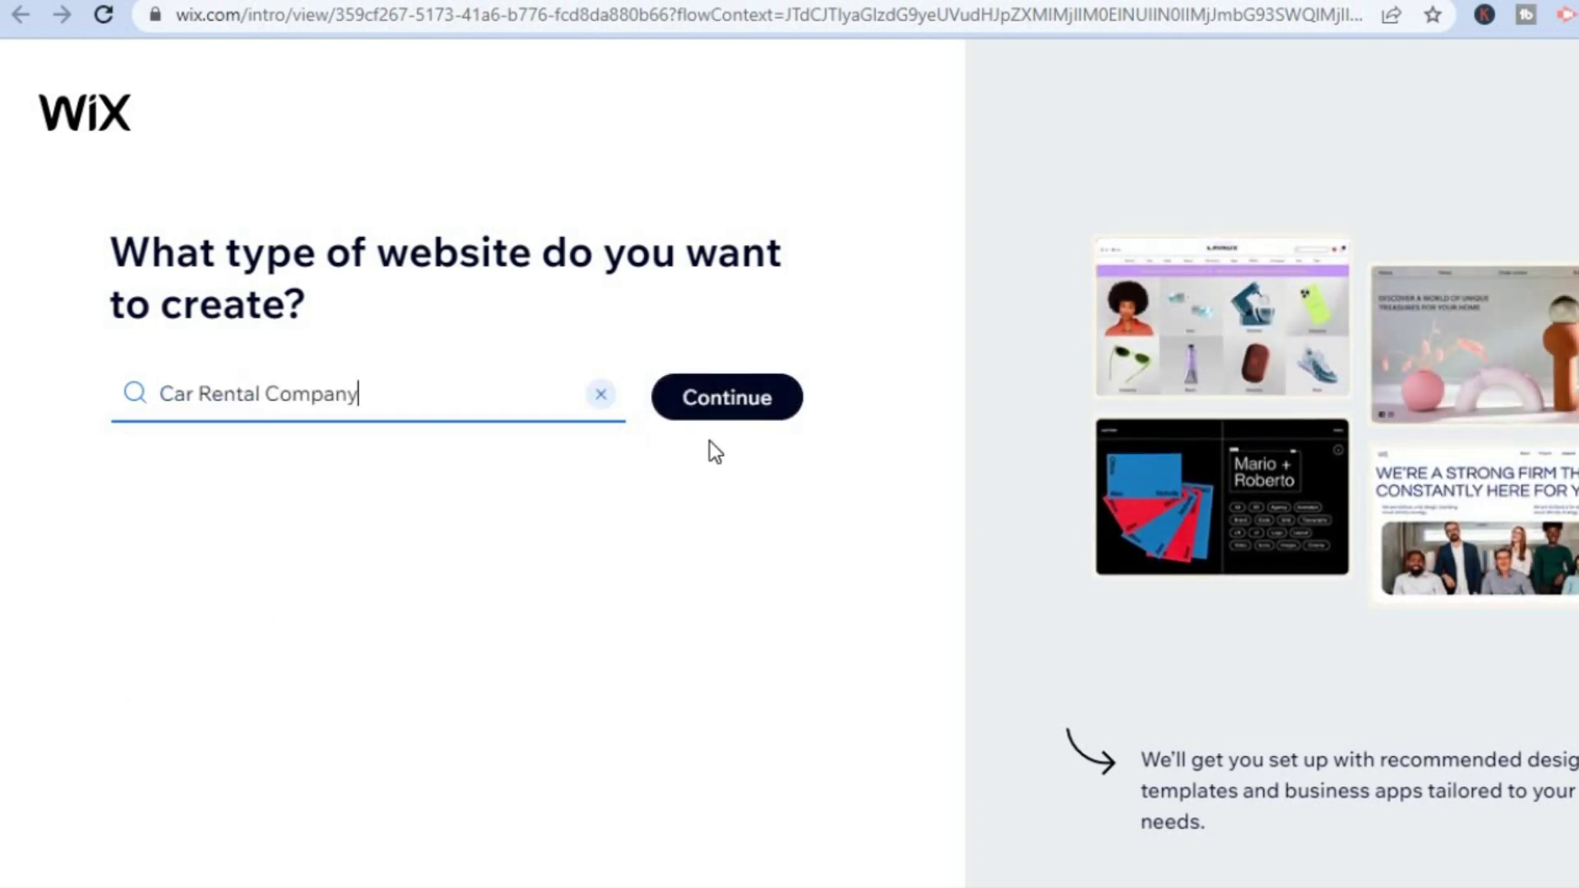
left_click(710, 399)
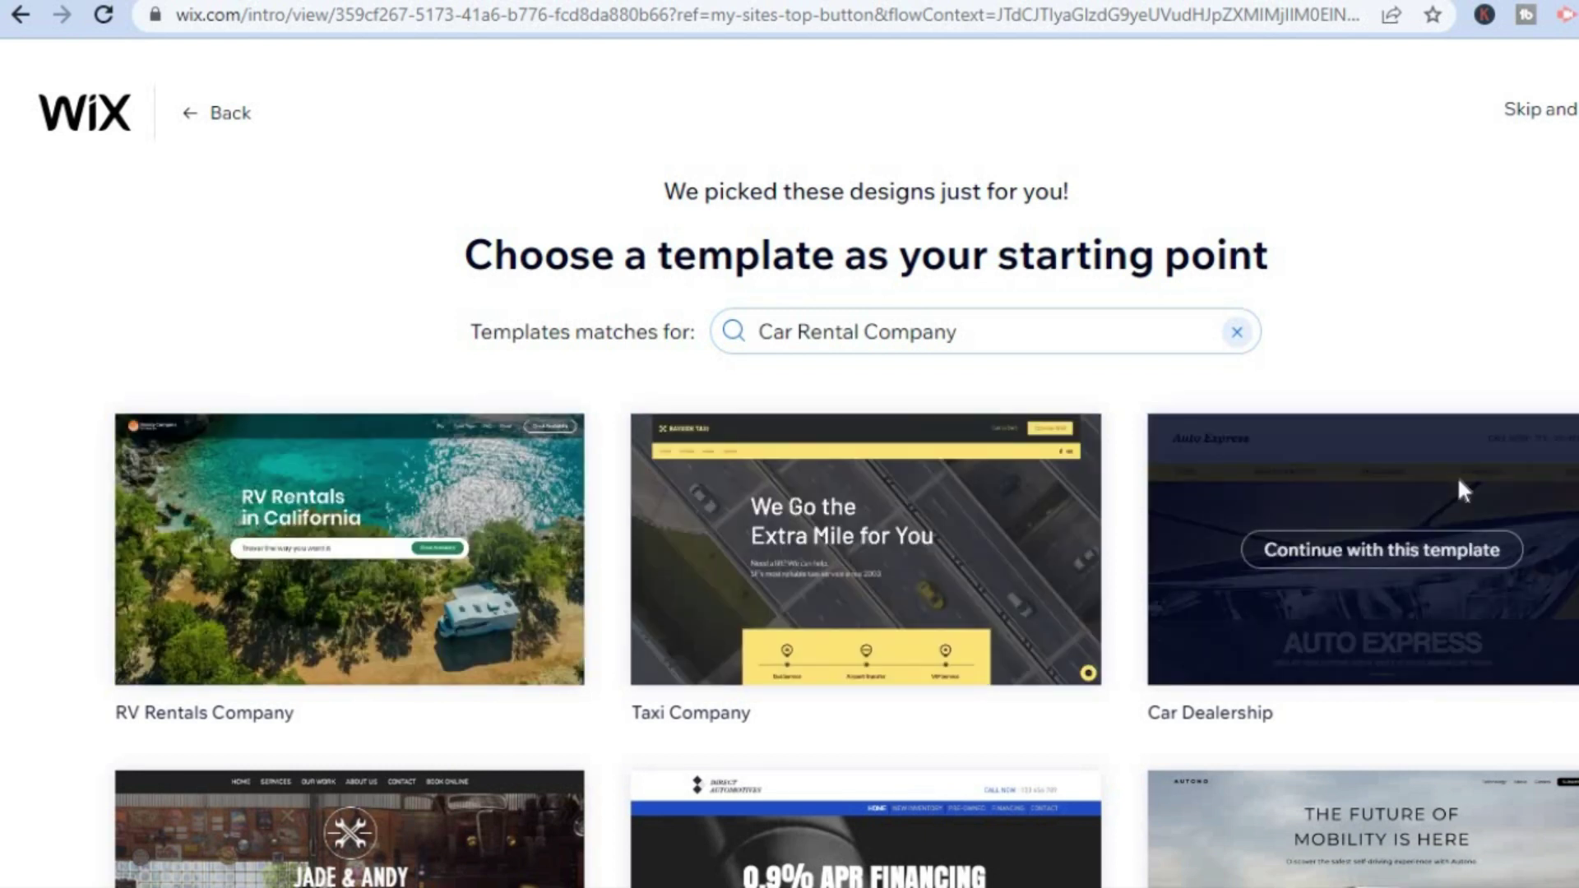
Browse the templates matching Car Rental Company and continue with the RV Rentals Company template.
scroll(789, 527, "down", 4)
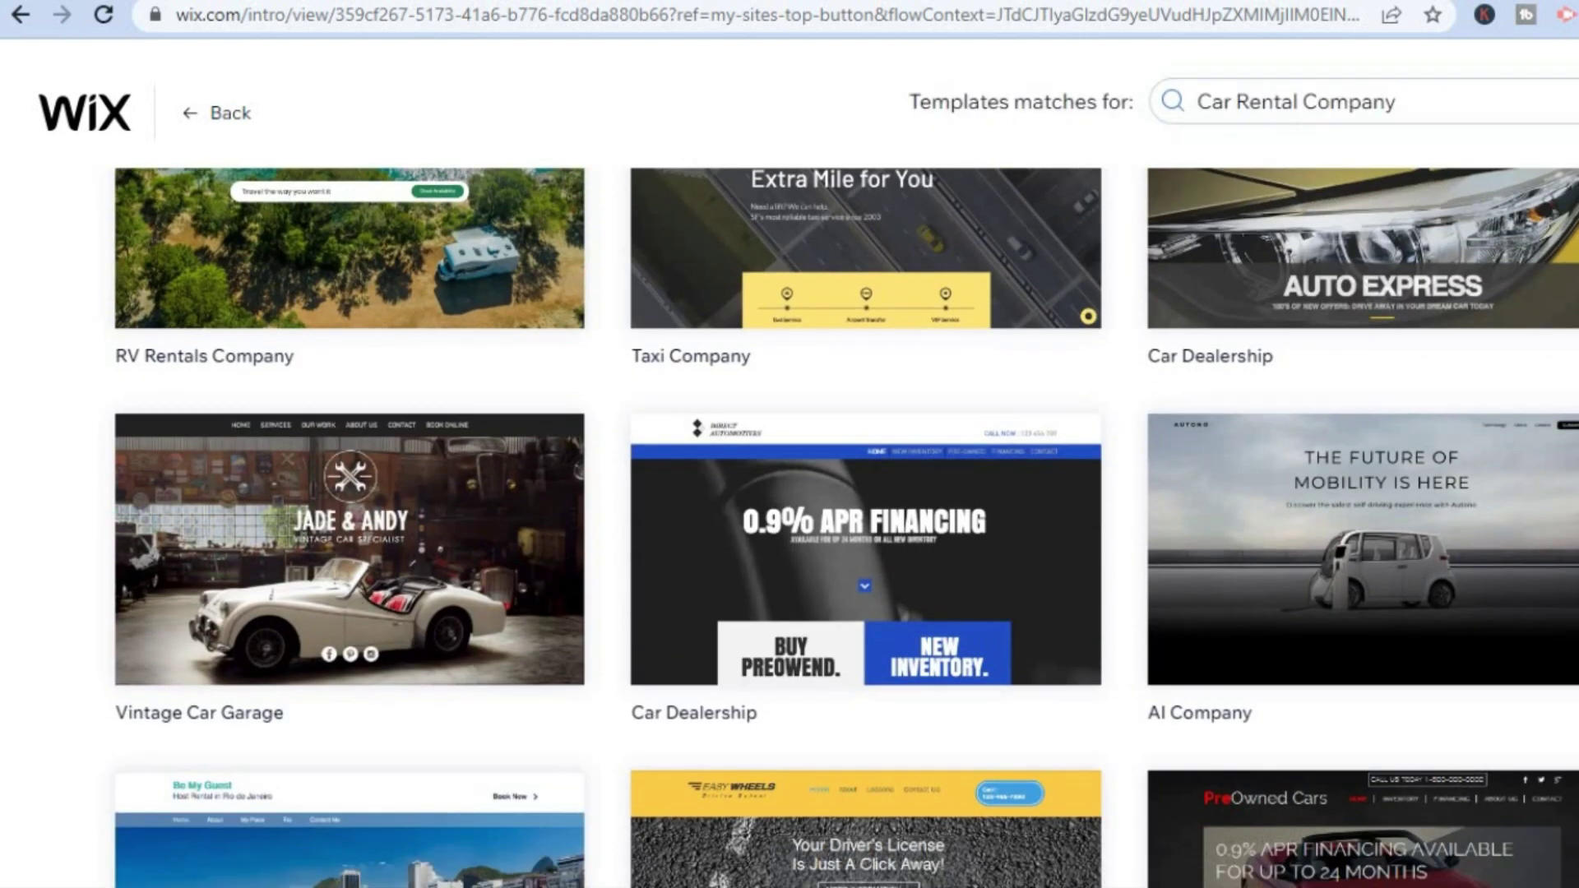
scroll(844, 527, "down", 3)
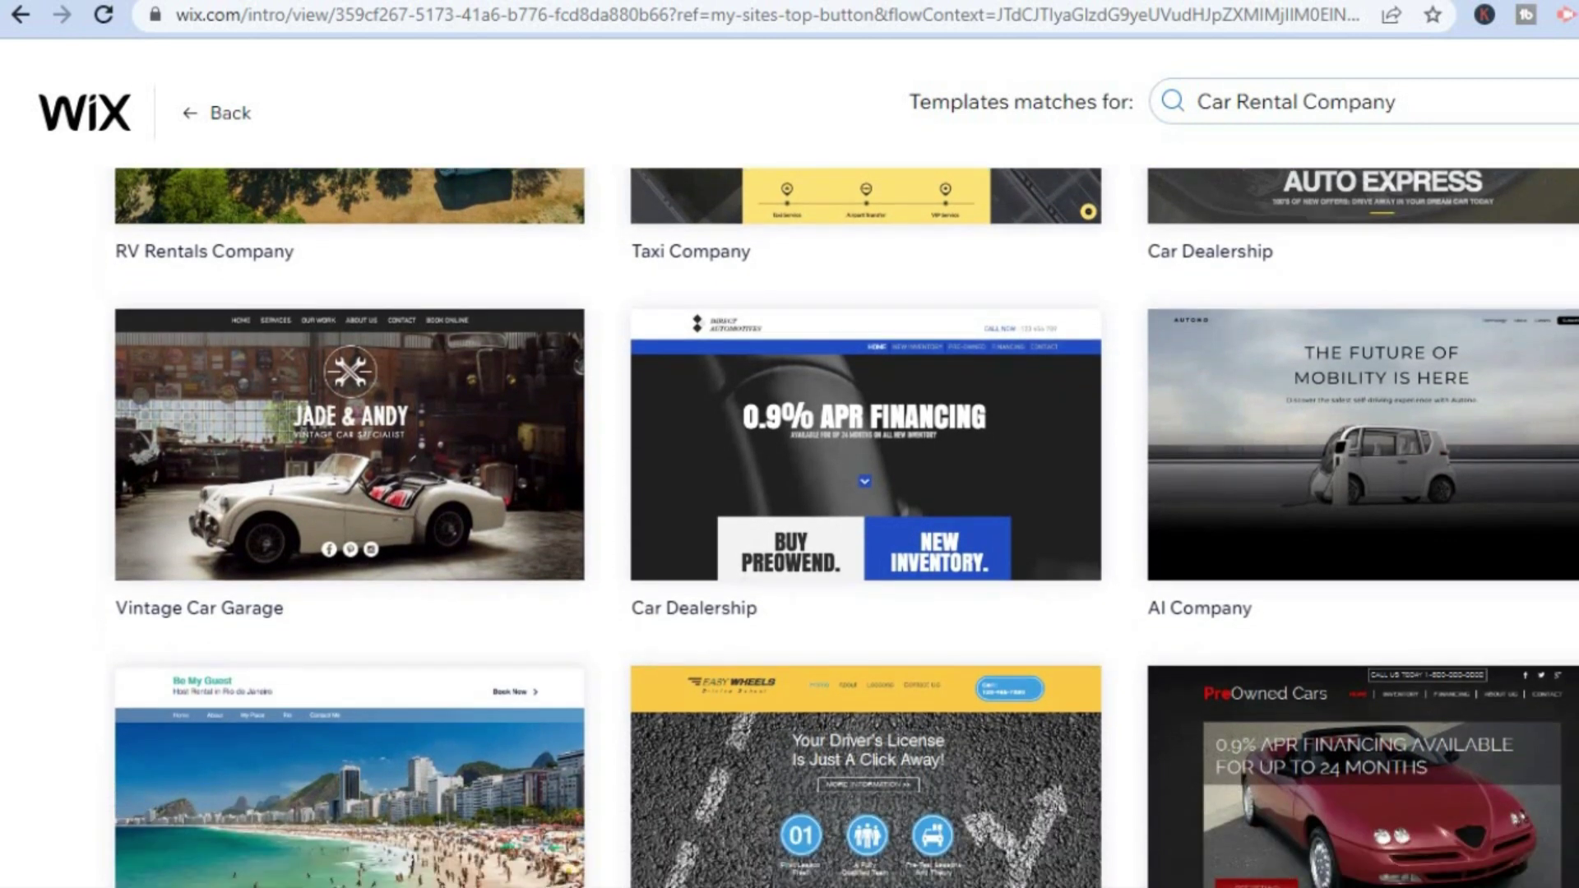
scroll(844, 526, "down", 3)
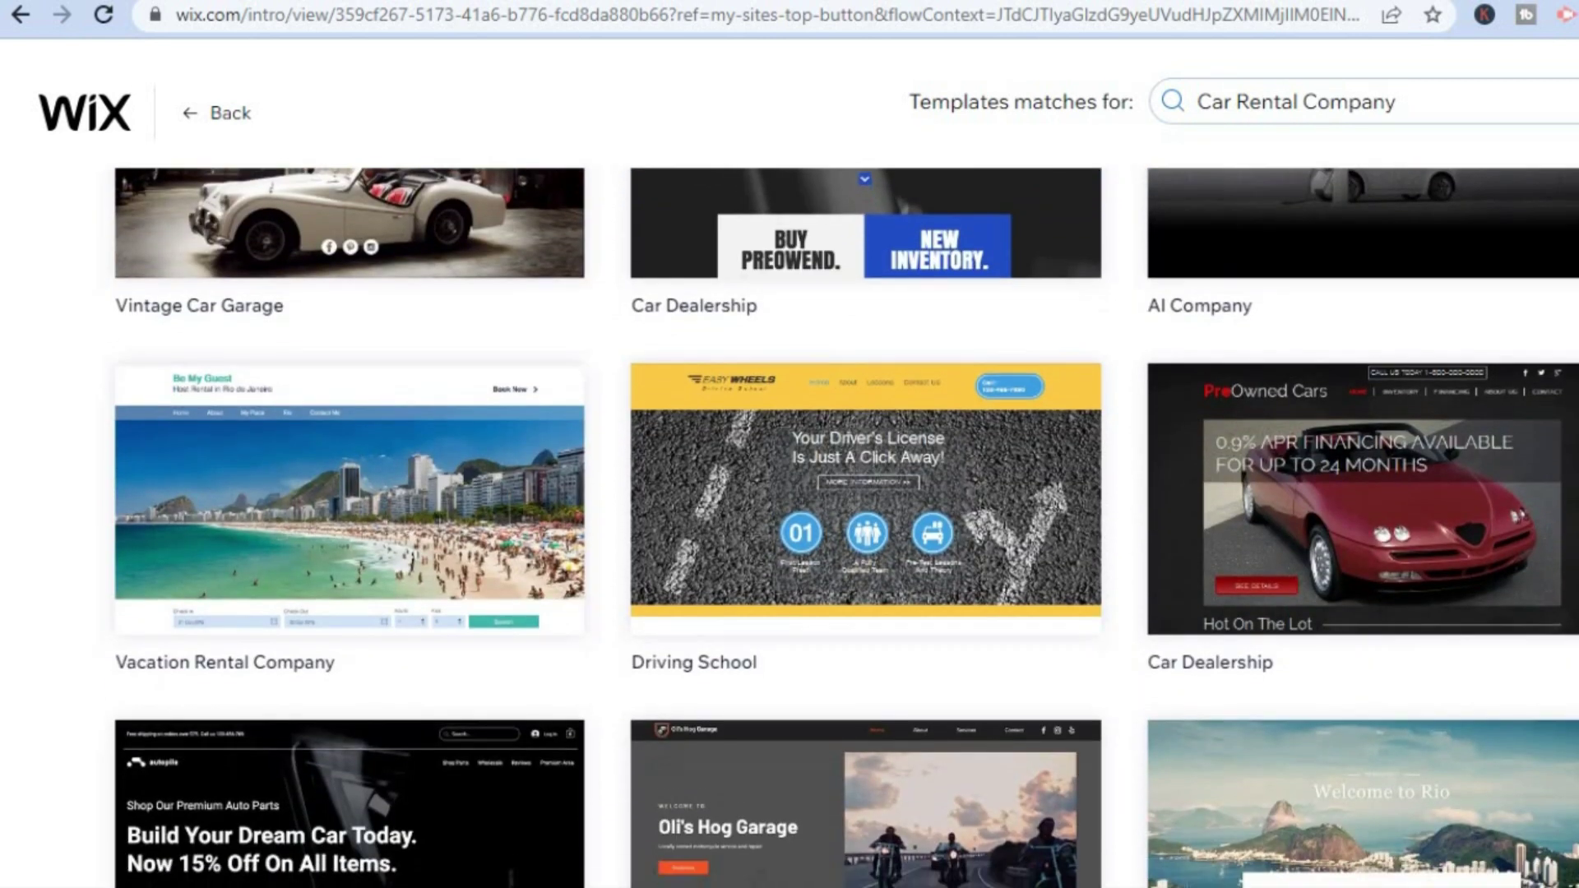
scroll(844, 526, "down", 2)
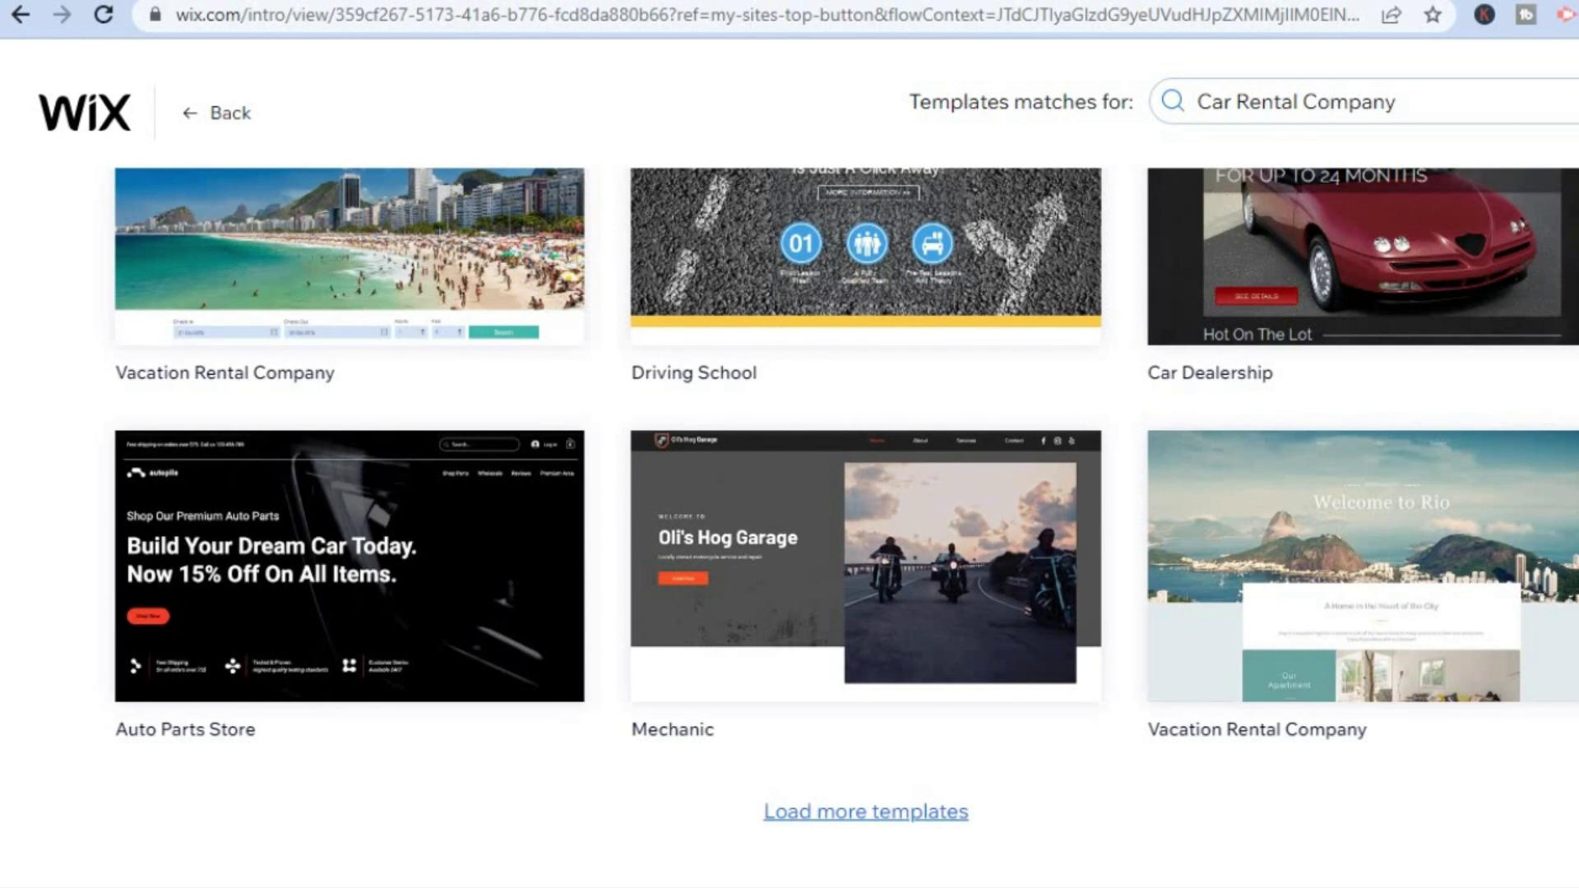
scroll(844, 526, "up", 10)
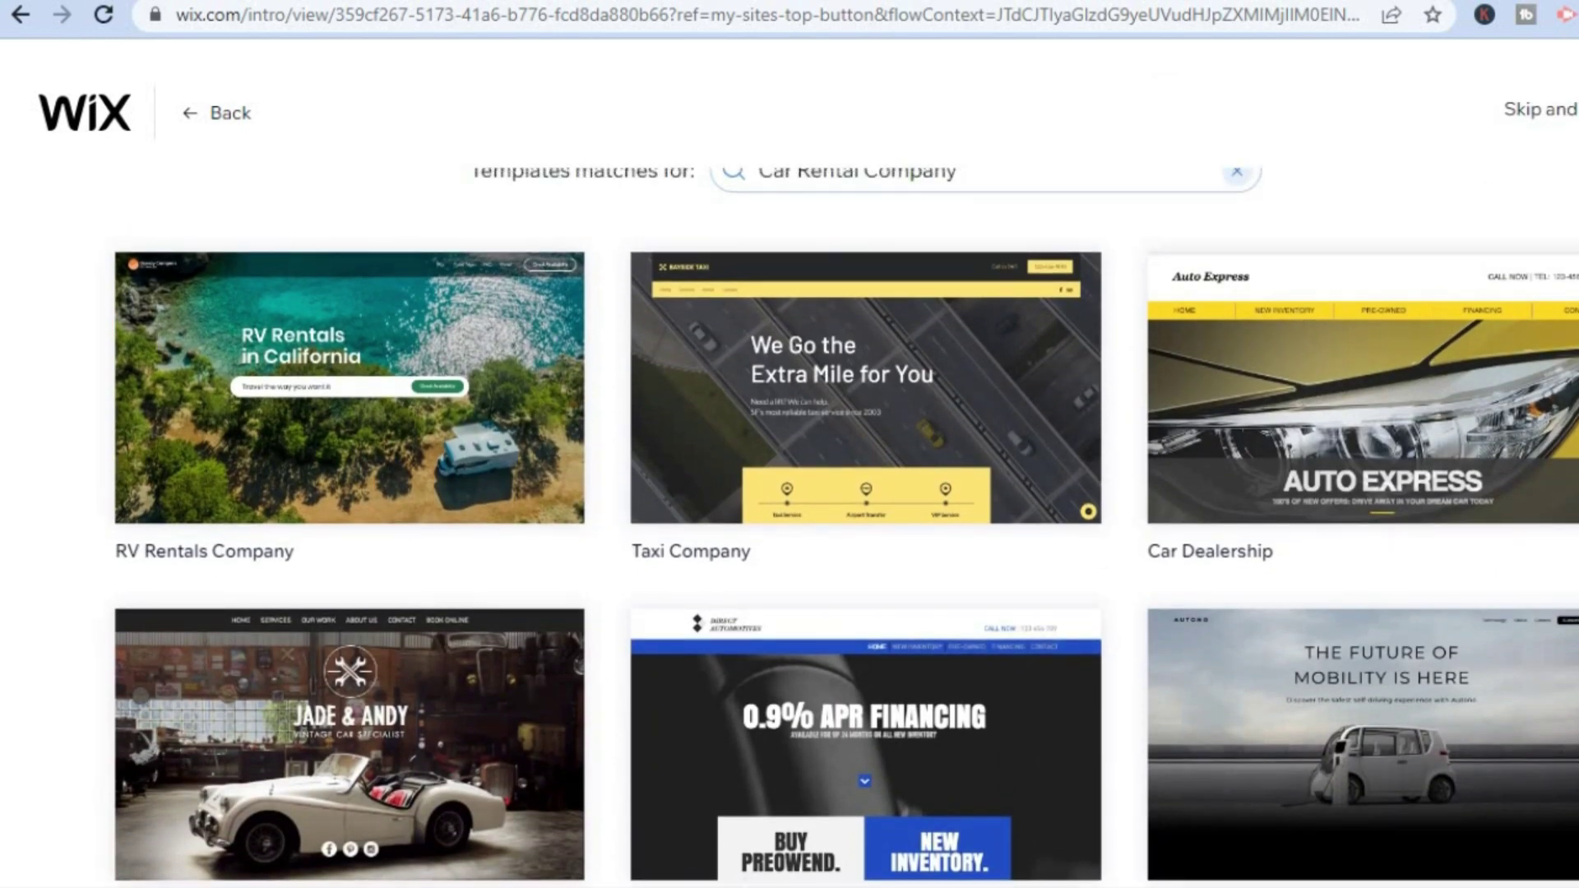
scroll(844, 526, "down", 1)
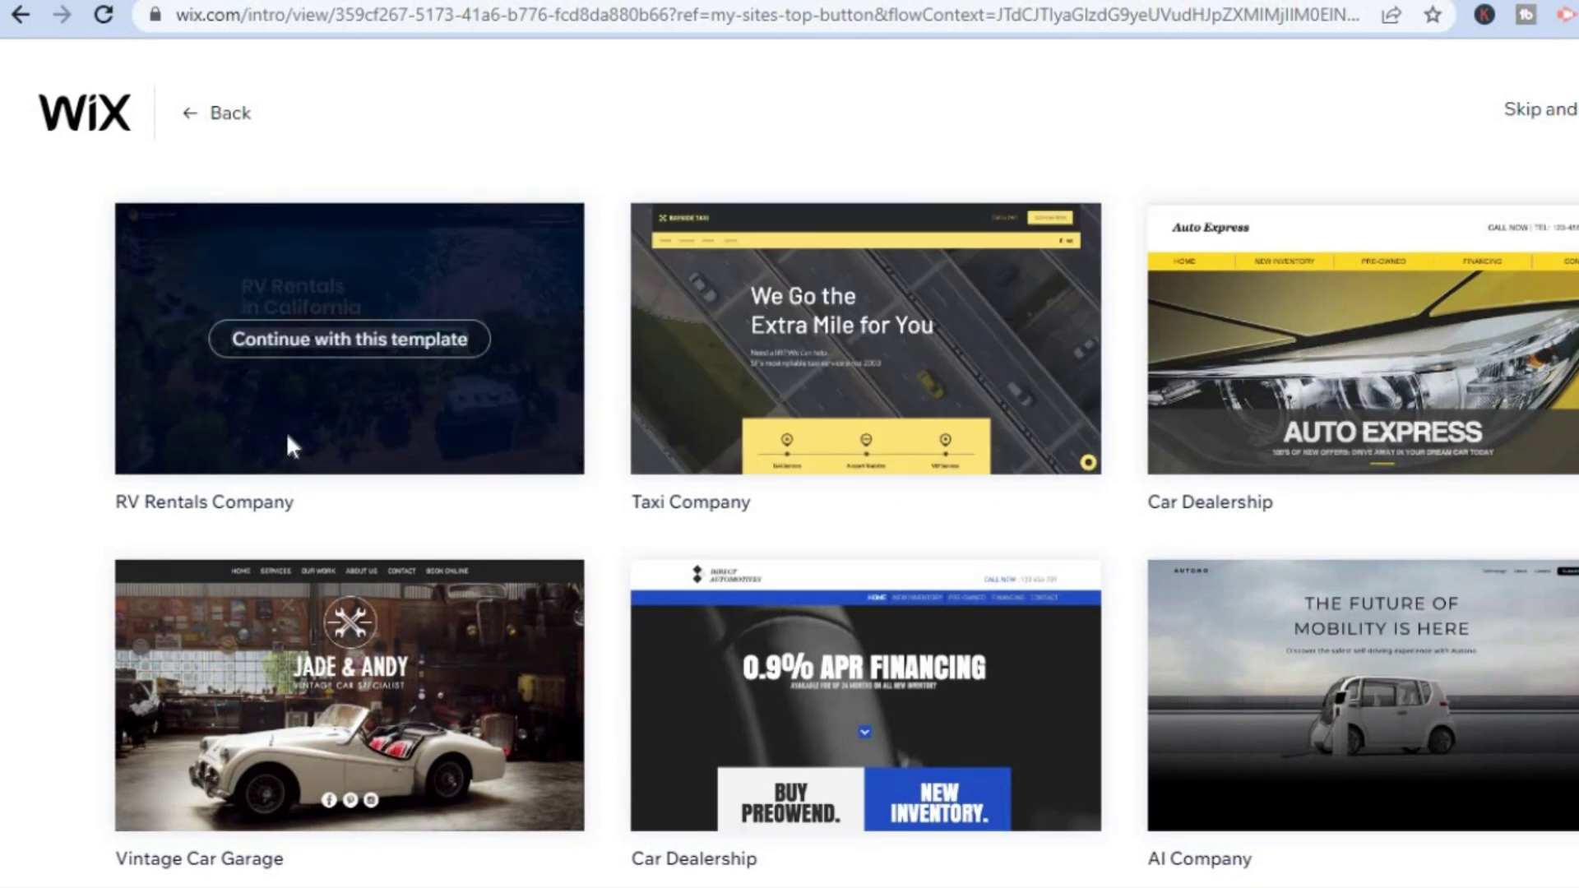
left_click(321, 339)
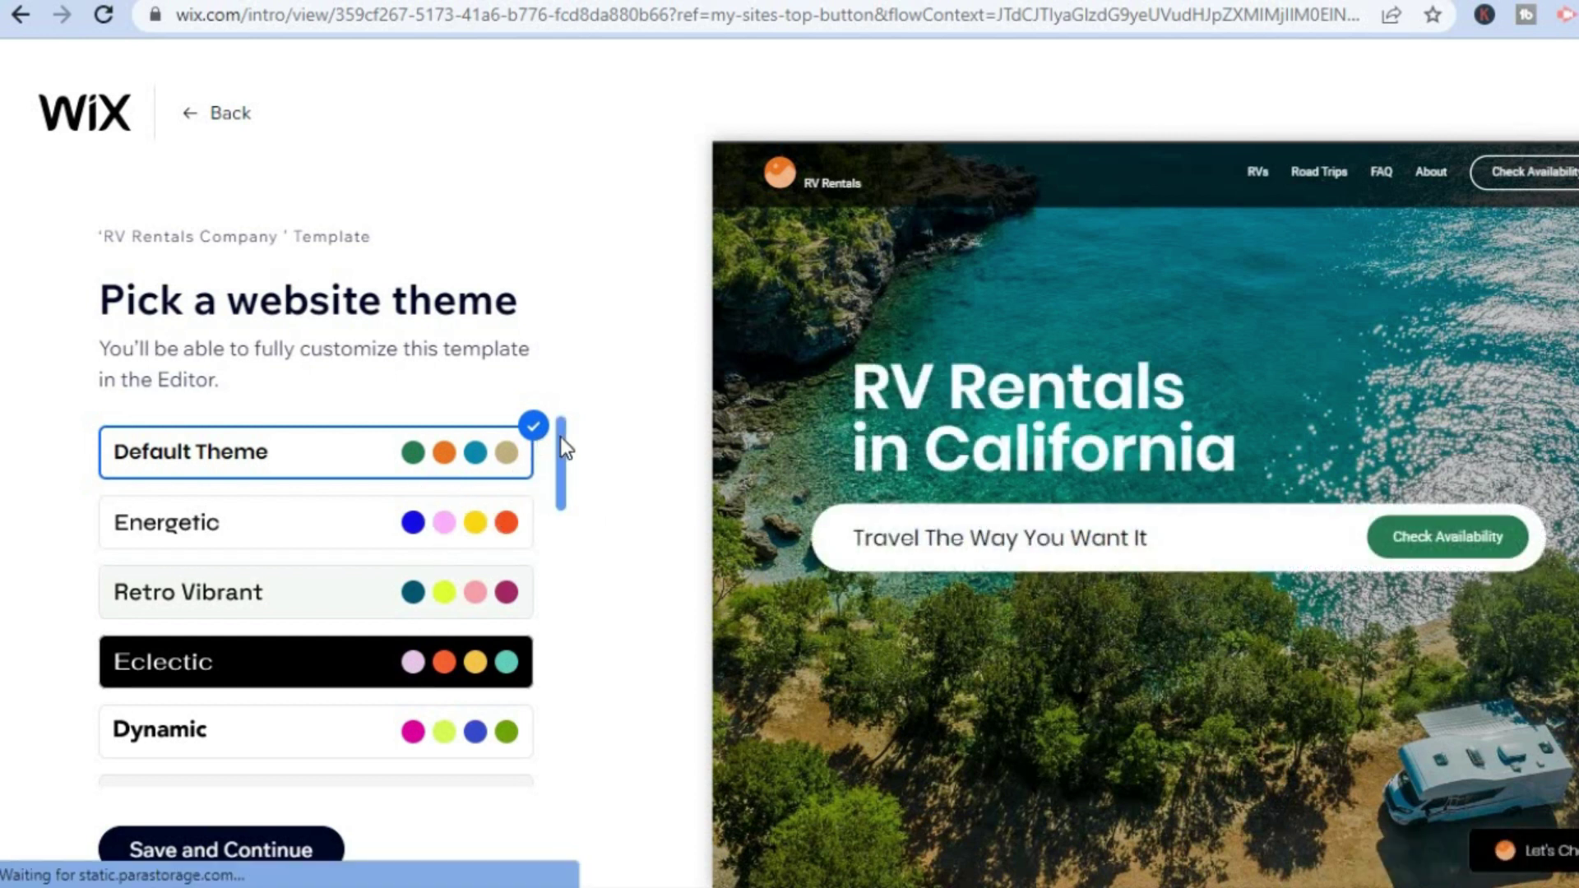
Pick the Technical theme for the website and save it.
scroll(560, 448, "down", 1)
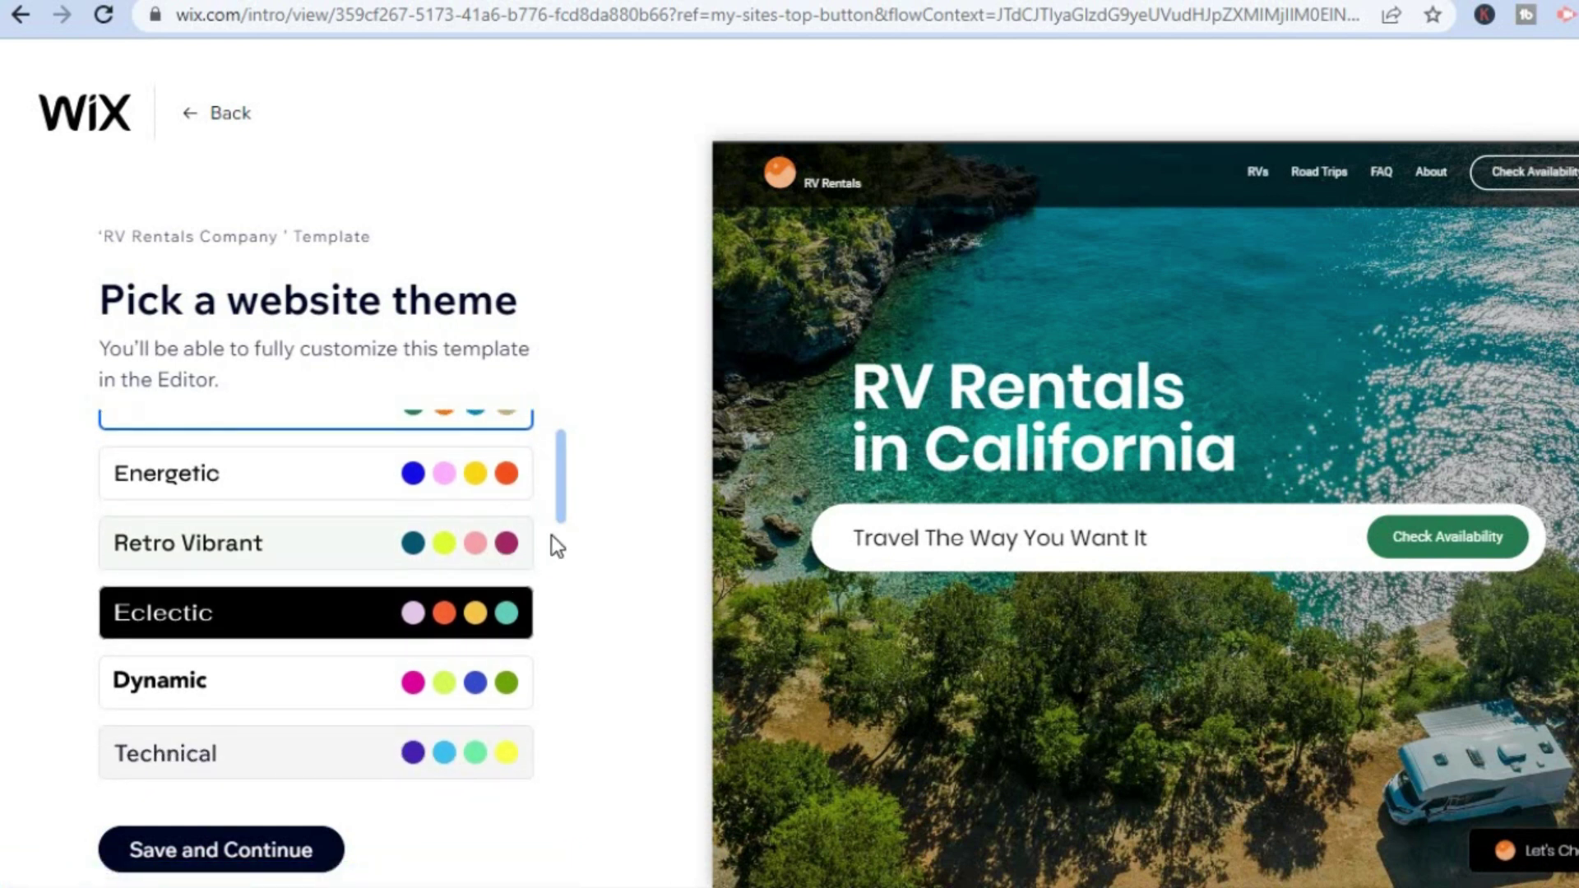
left_click_drag(558, 455, 552, 532)
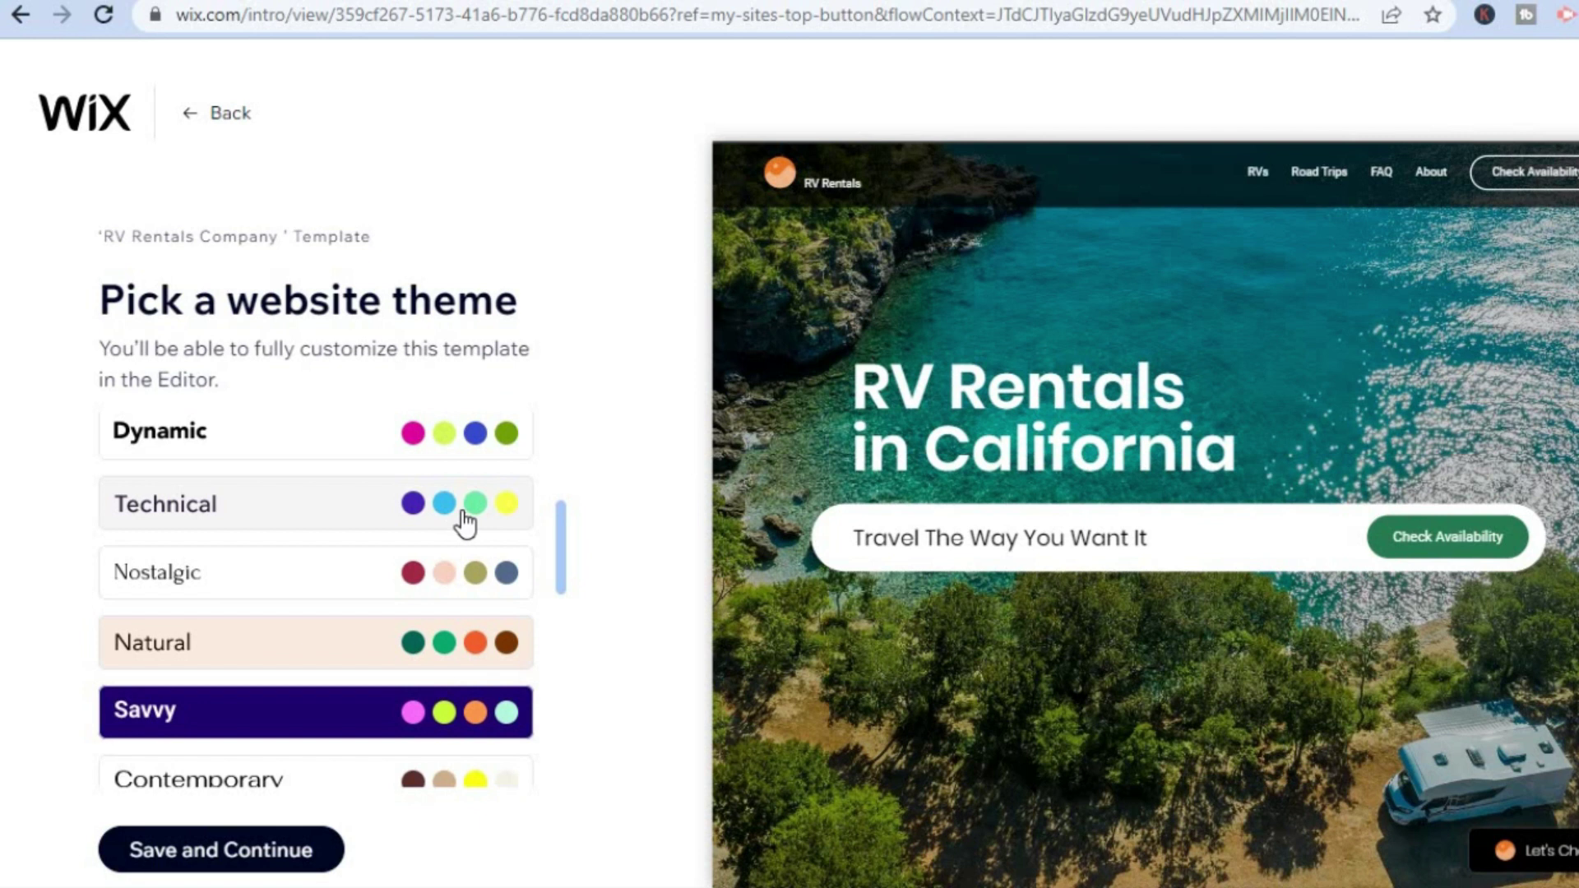
left_click(465, 523)
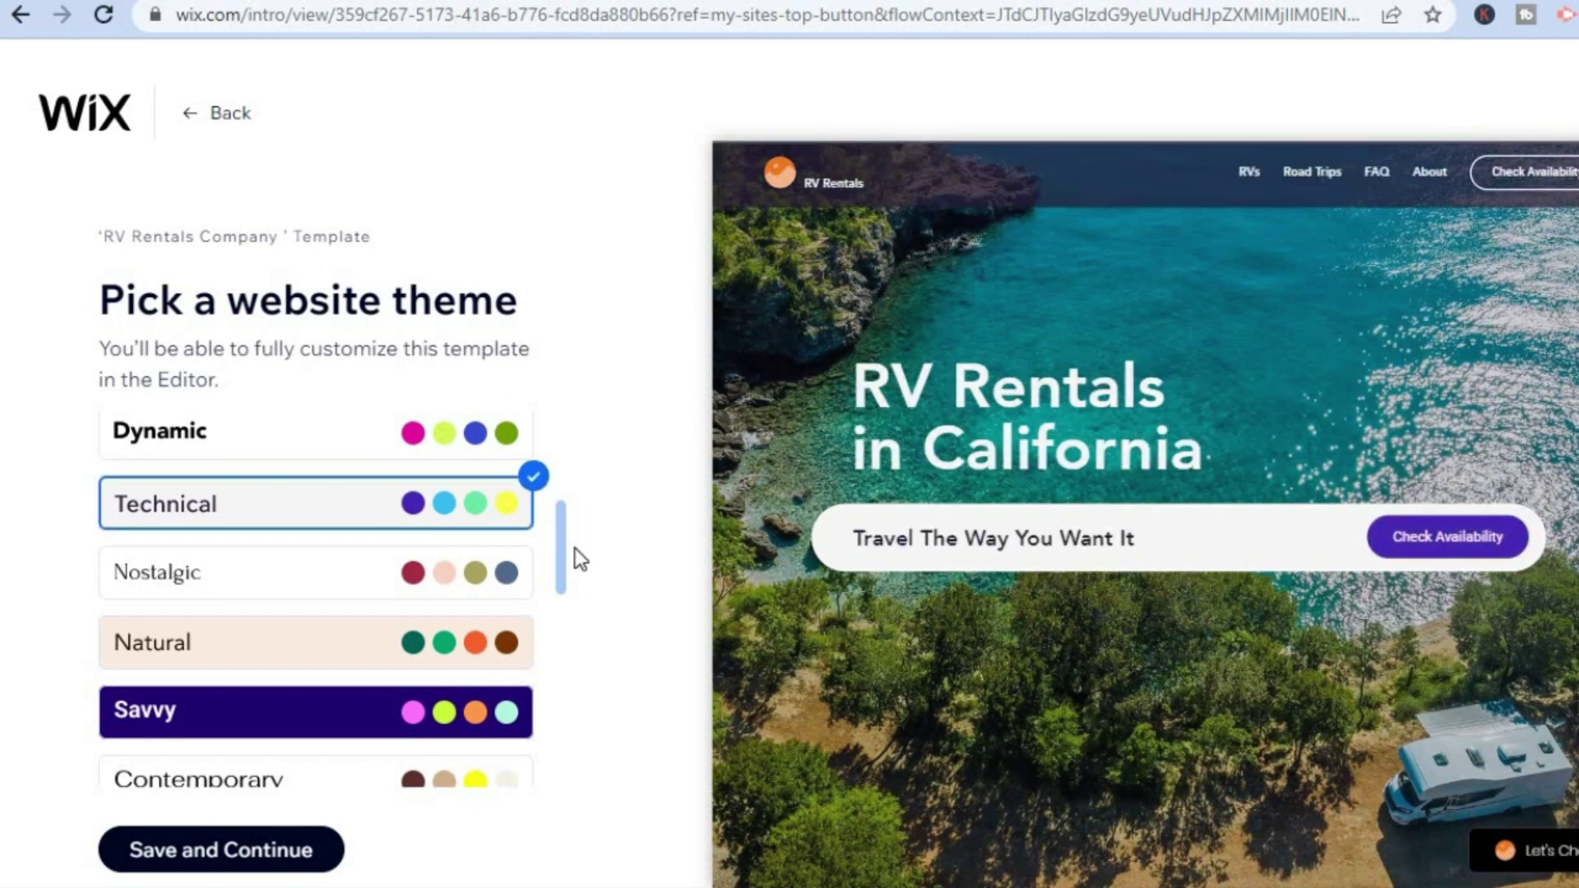
left_click_drag(561, 547, 561, 638)
left_click(248, 855)
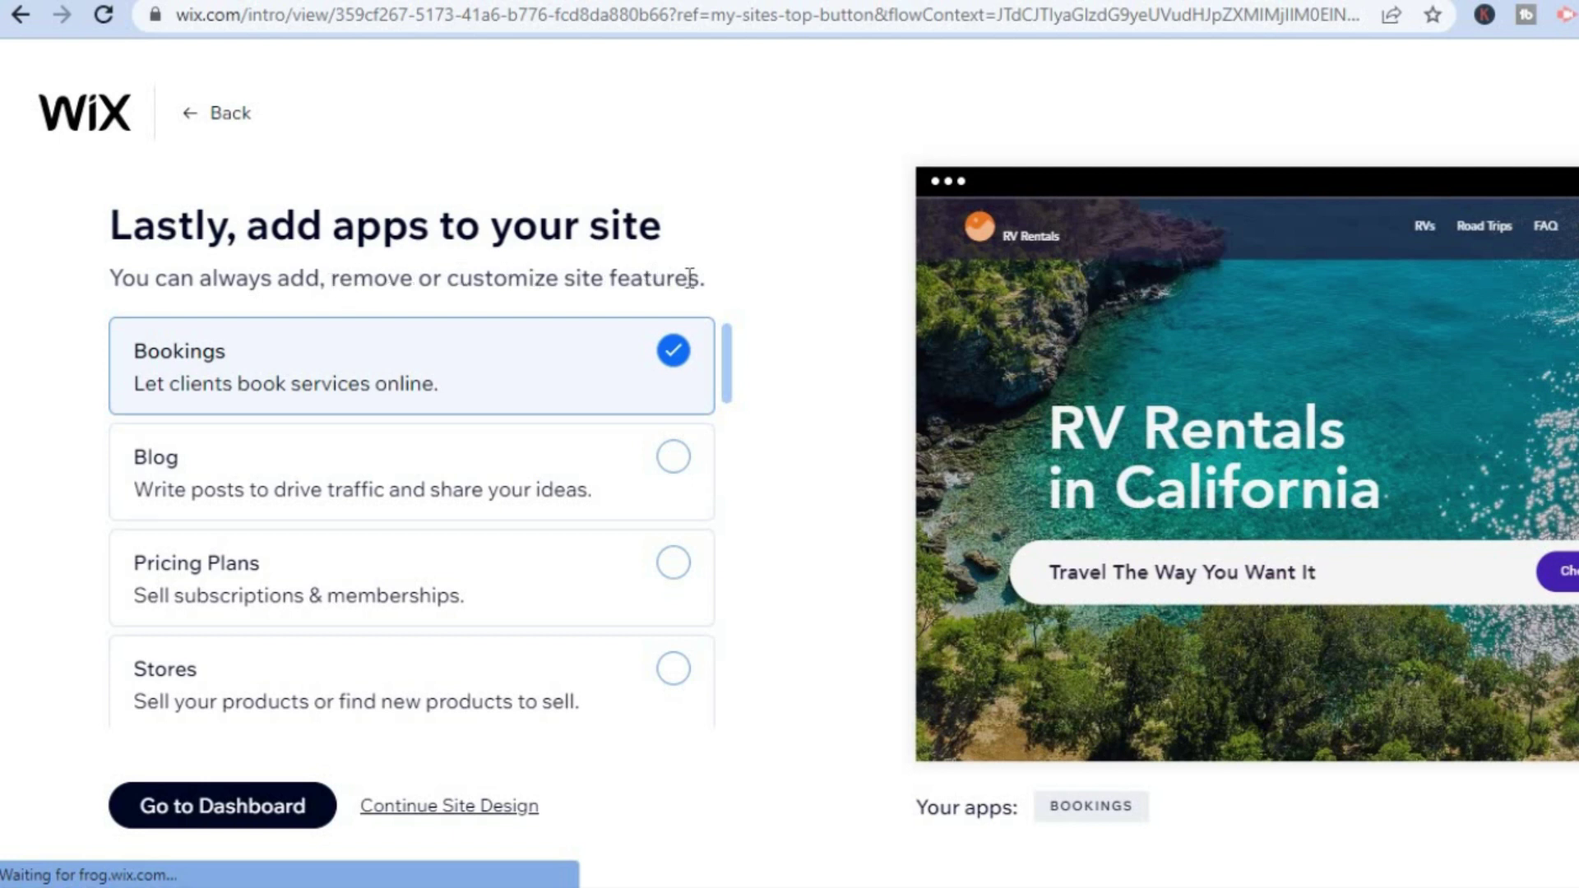
Add the Pricing Plans and Forms & Payments apps to the site.
mouse_move(462, 381)
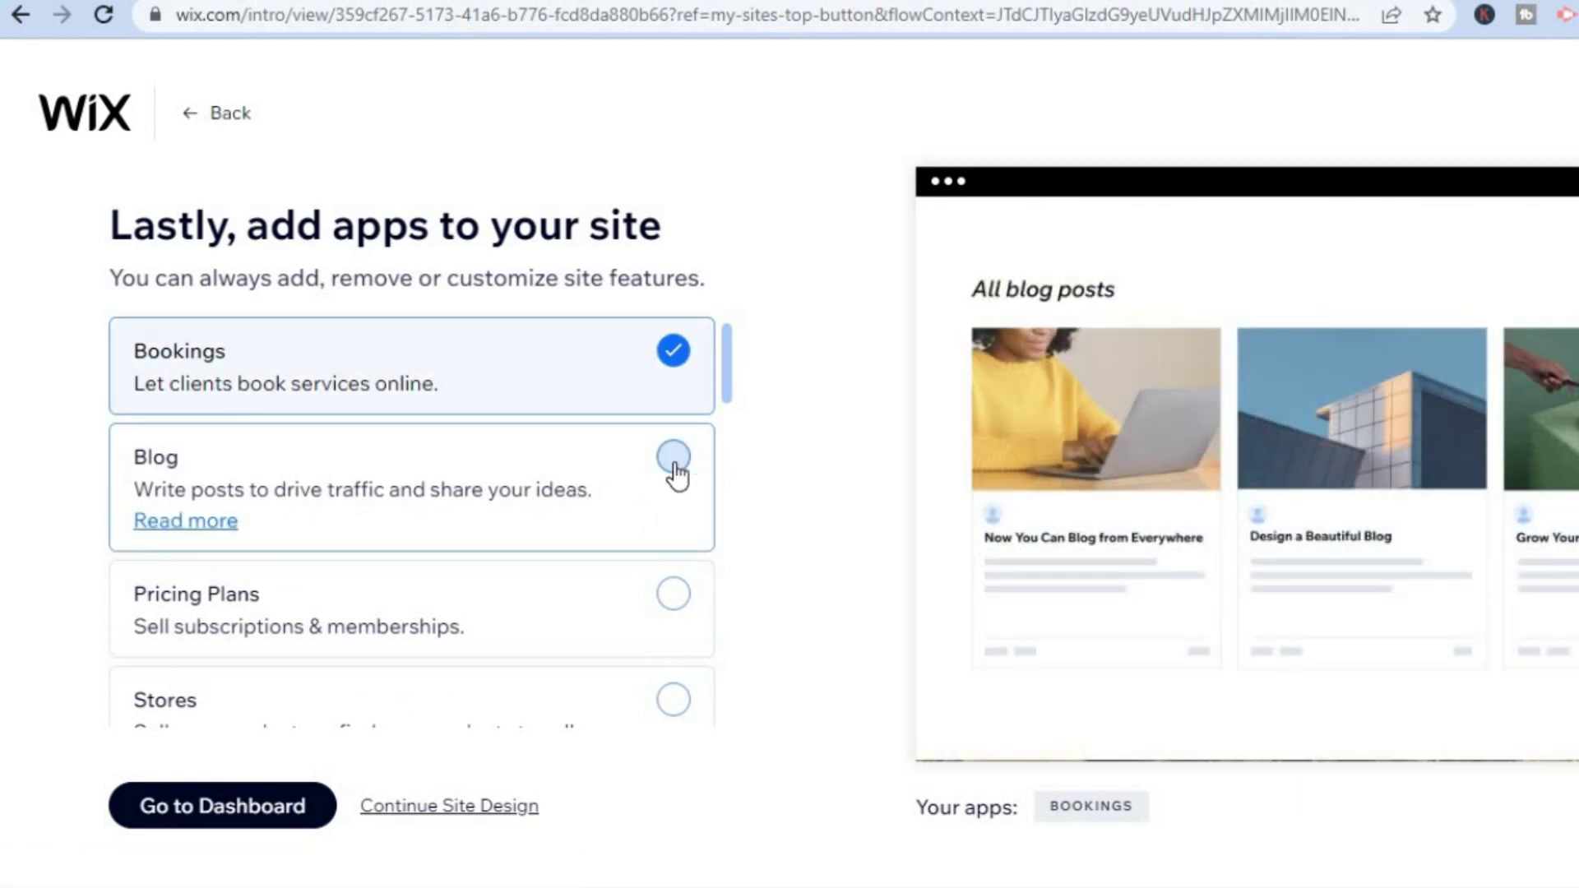
left_click_drag(732, 344, 727, 380)
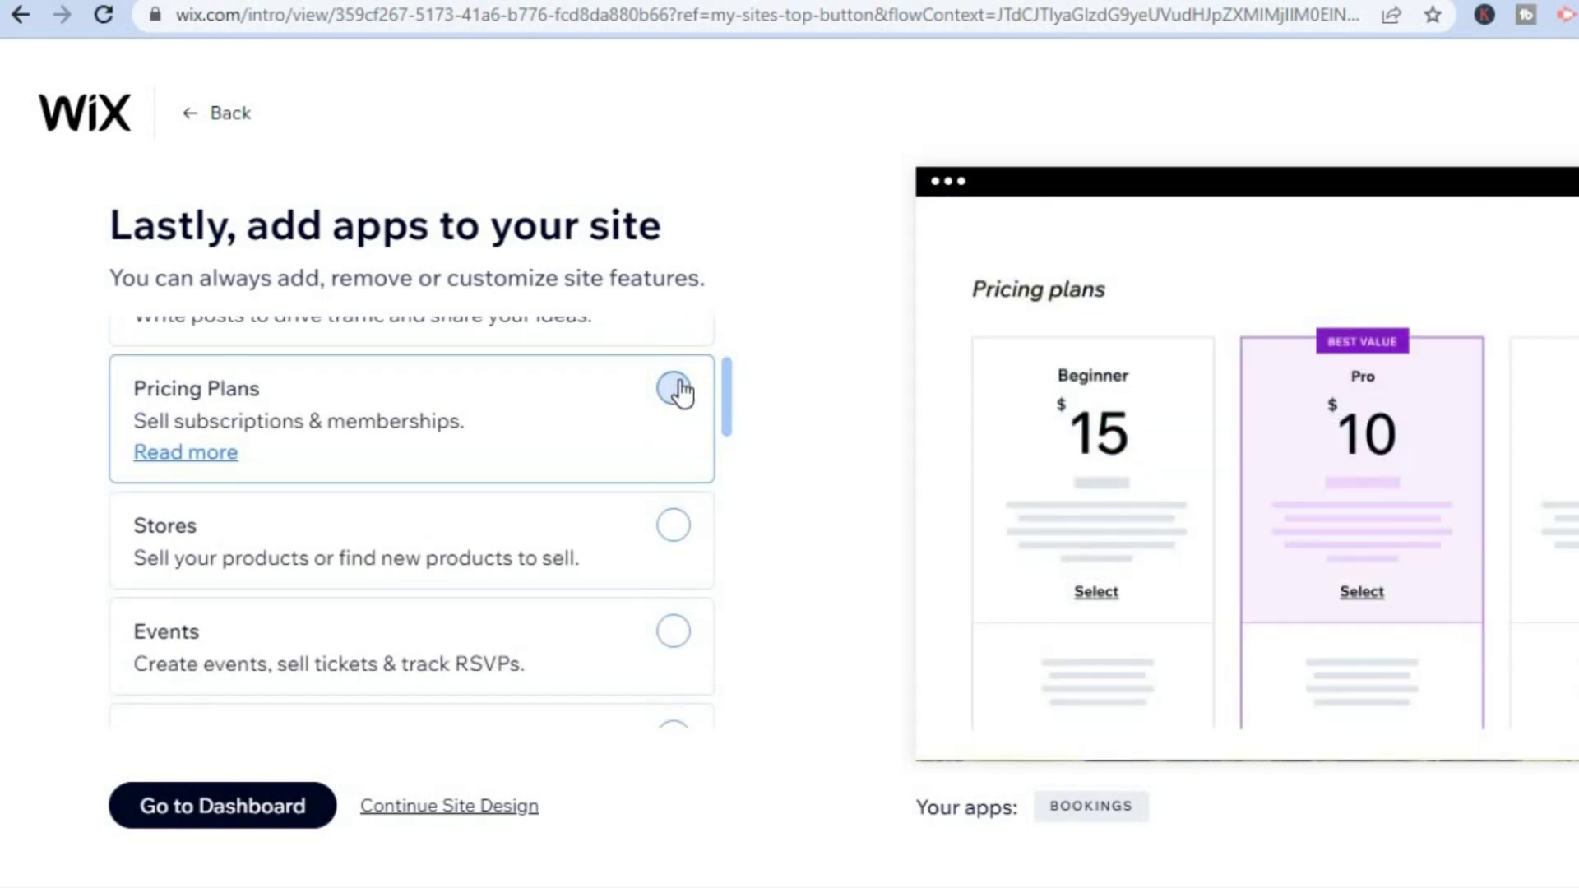
left_click(675, 389)
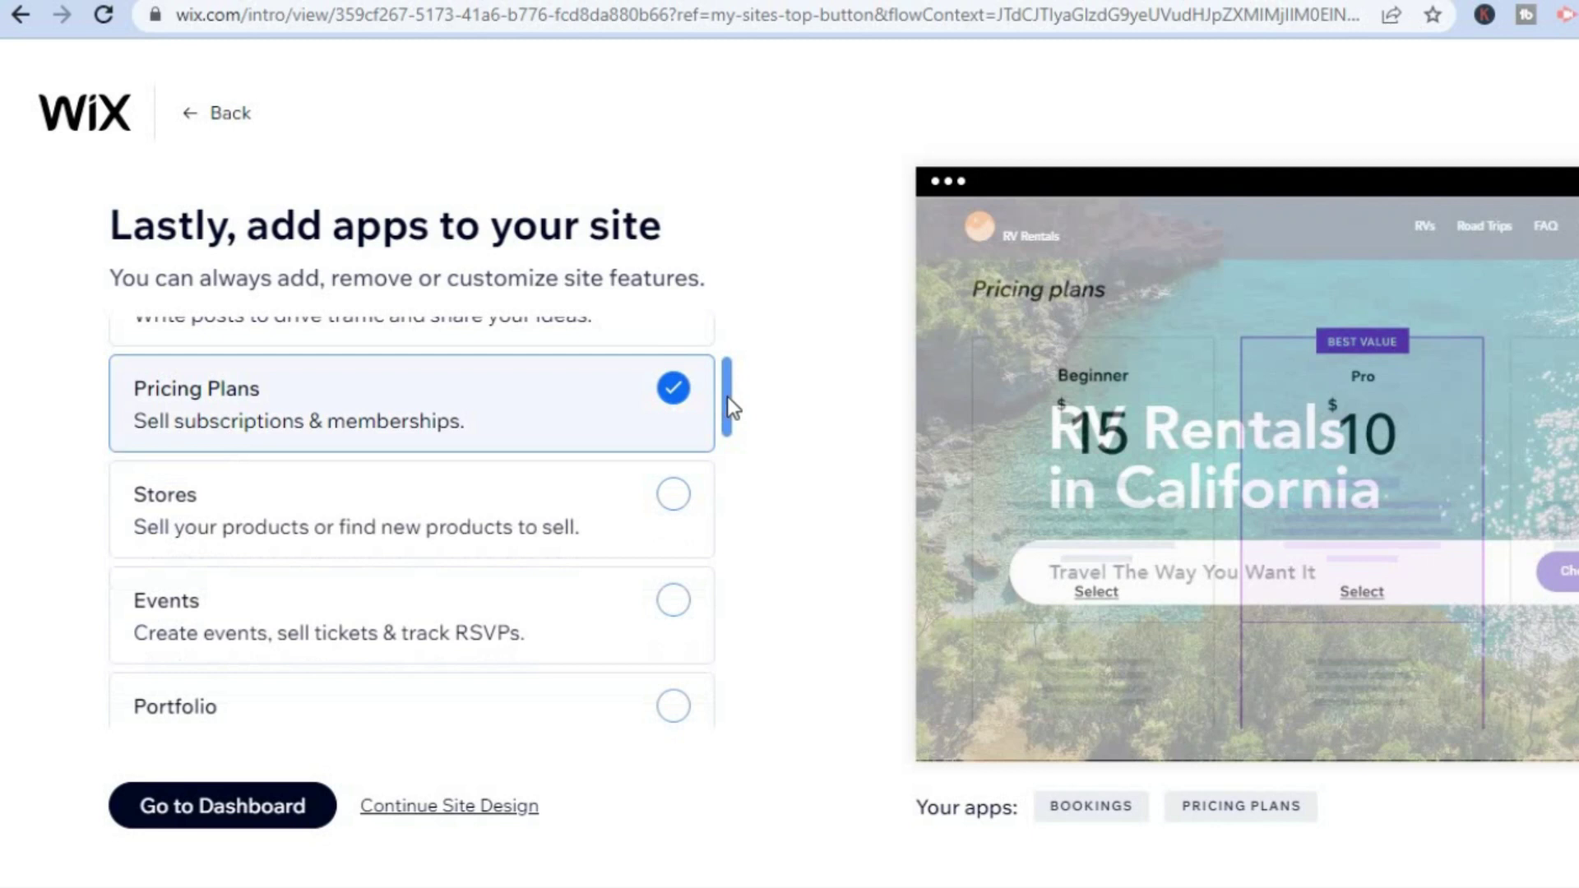
left_click_drag(729, 407, 730, 433)
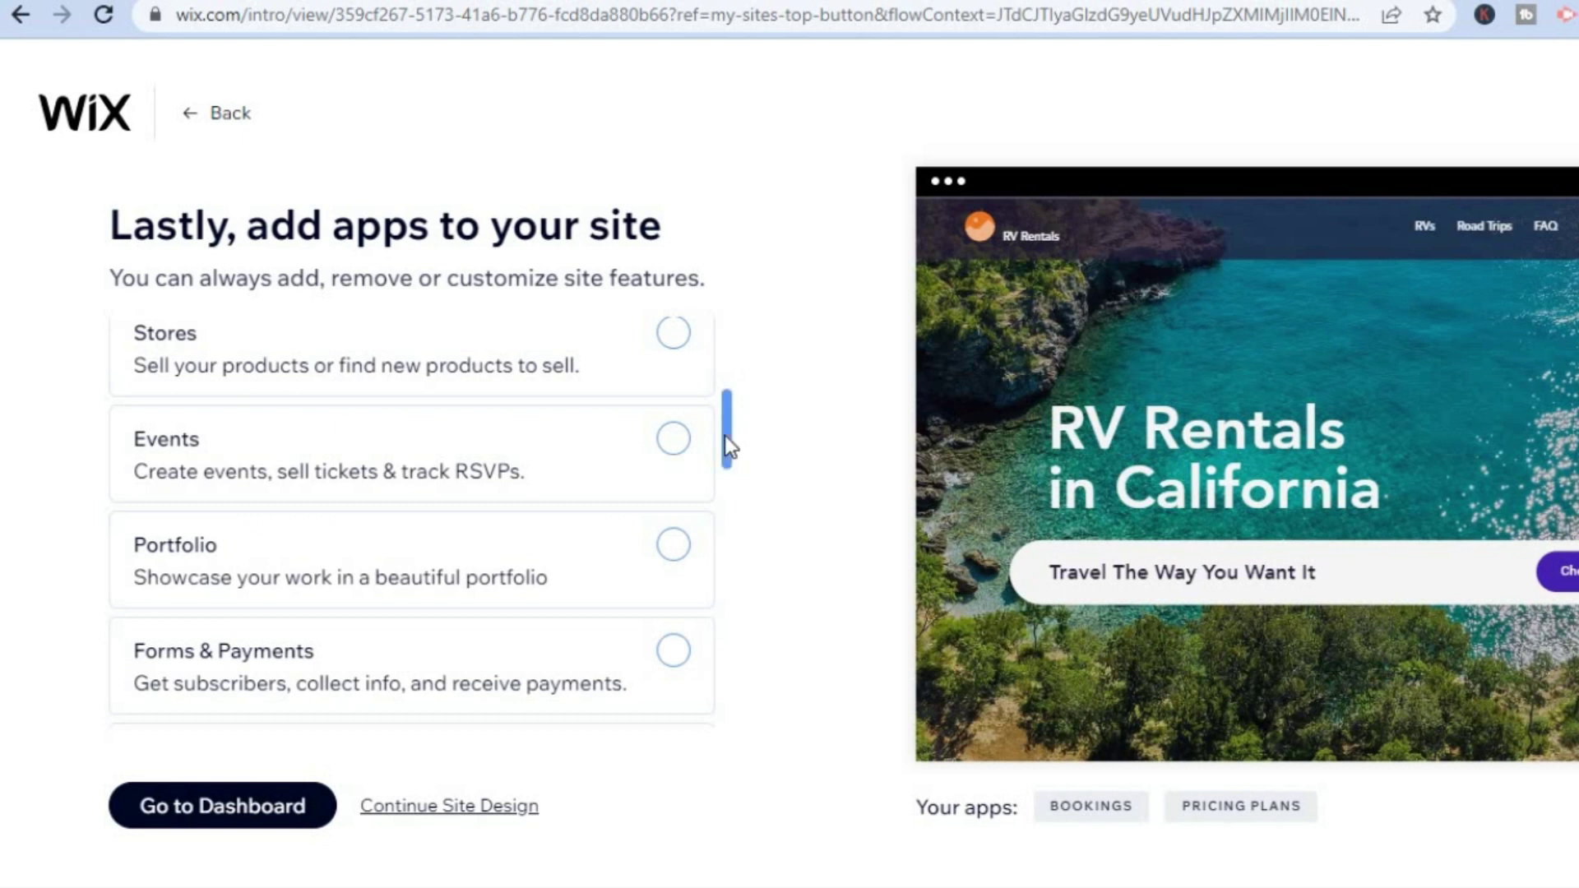
left_click_drag(723, 438, 722, 451)
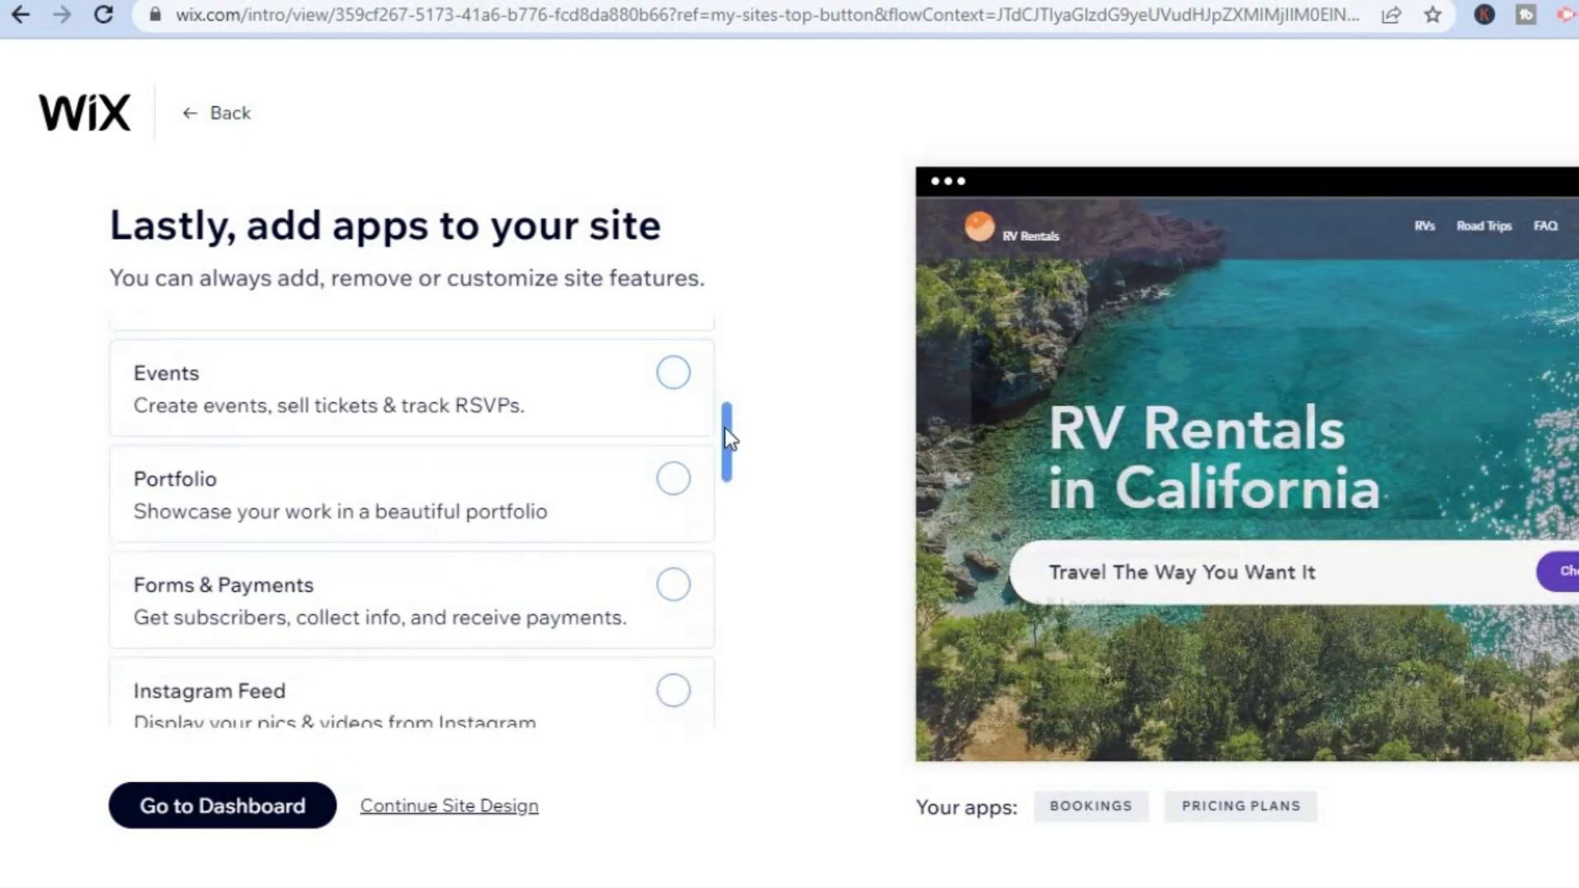
left_click_drag(726, 436, 714, 462)
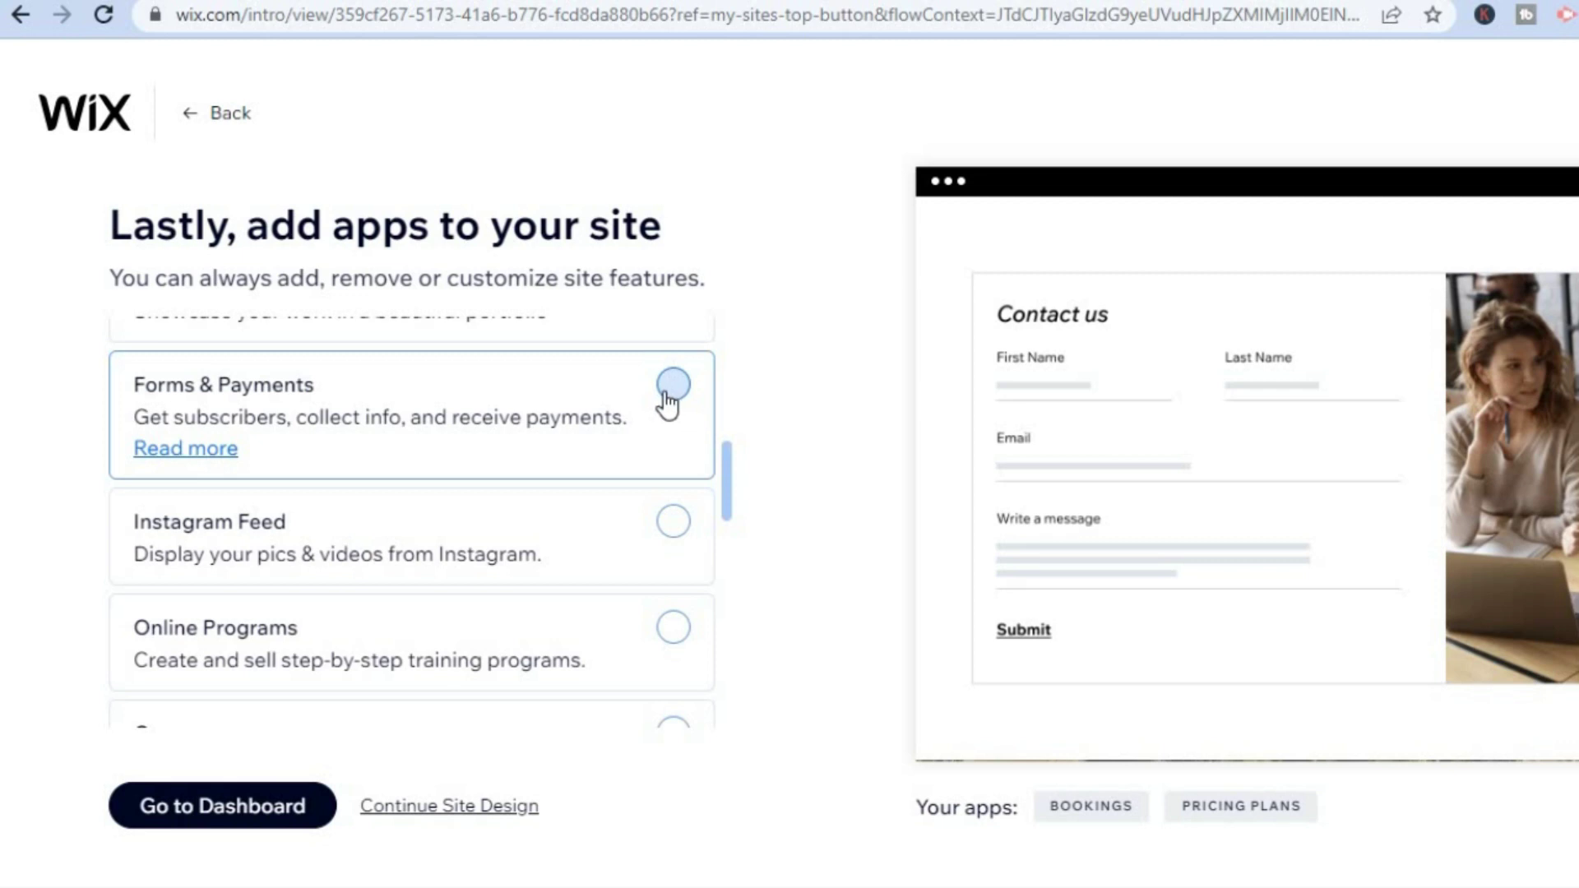
left_click(670, 395)
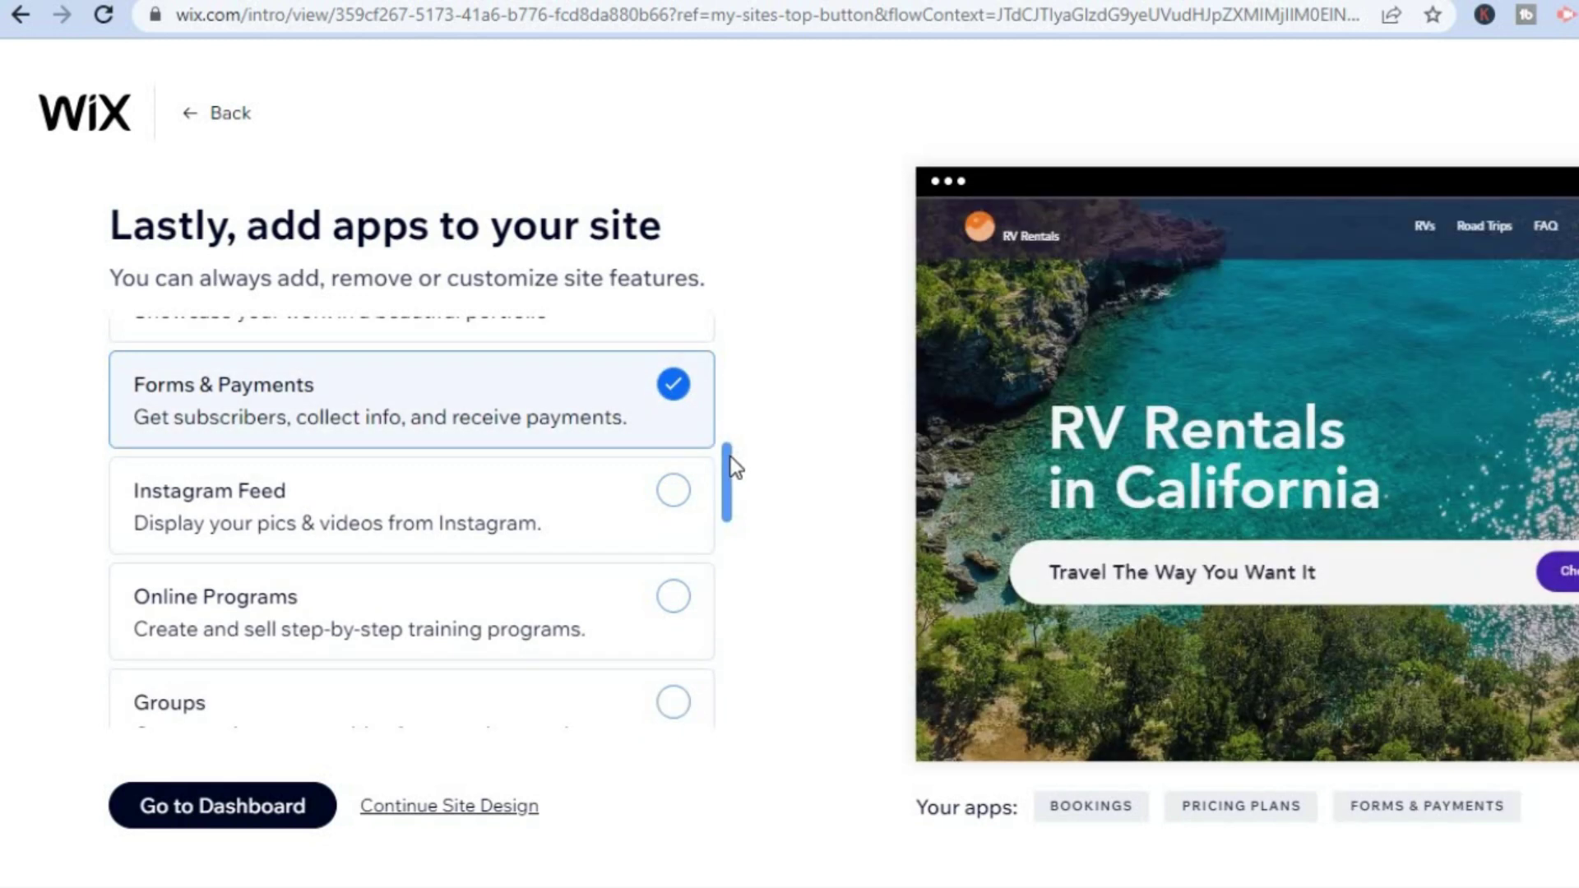
Add the Instagram Feed and Chat apps to the site.
left_click_drag(730, 457, 730, 468)
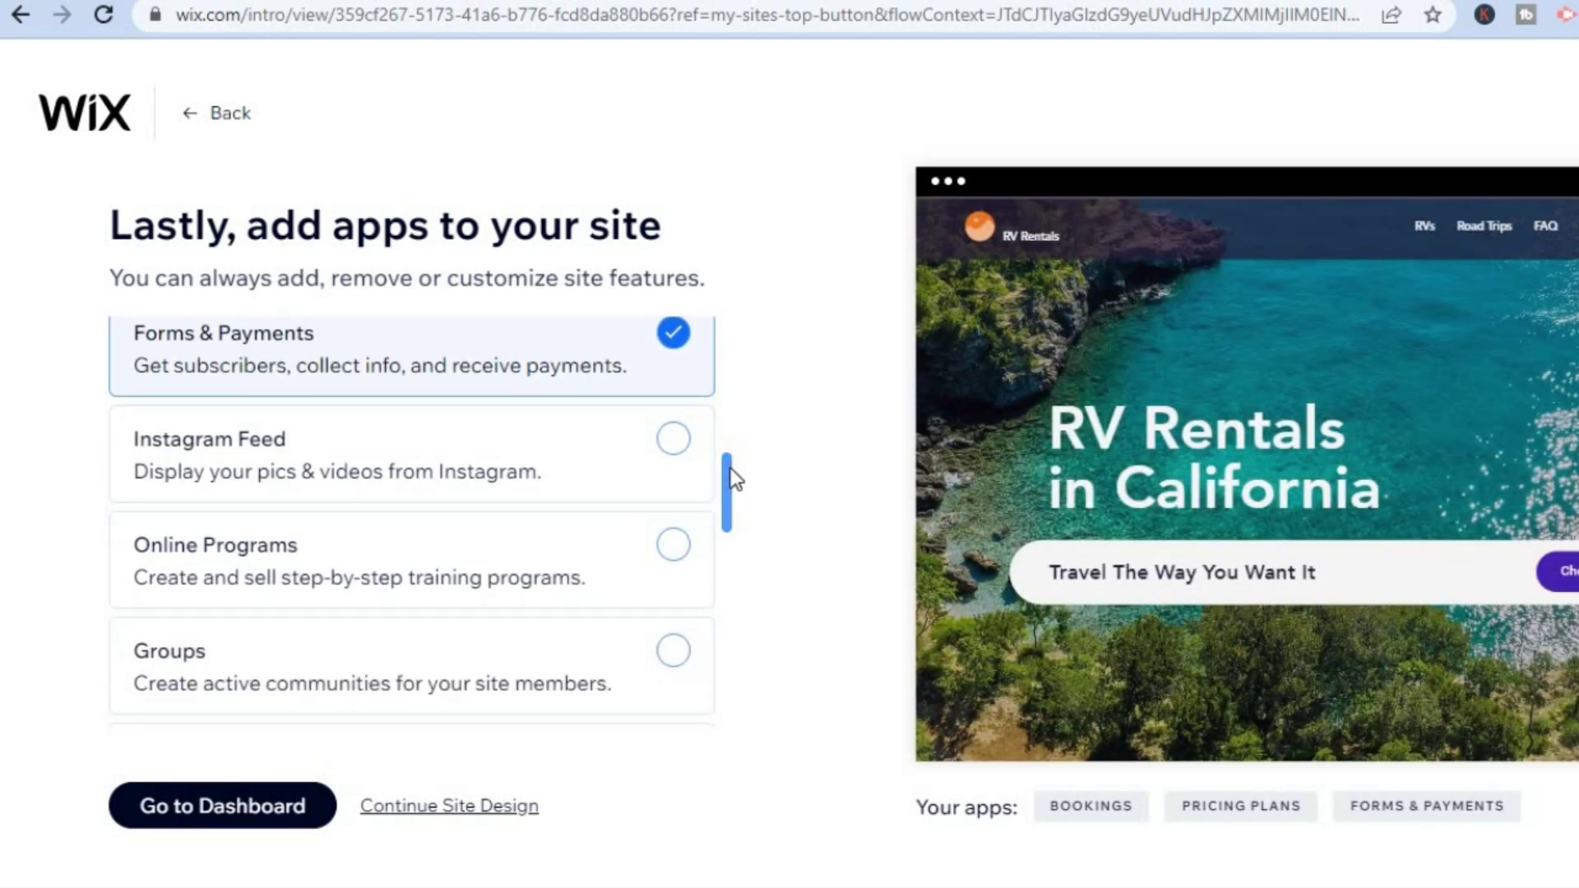
left_click(675, 440)
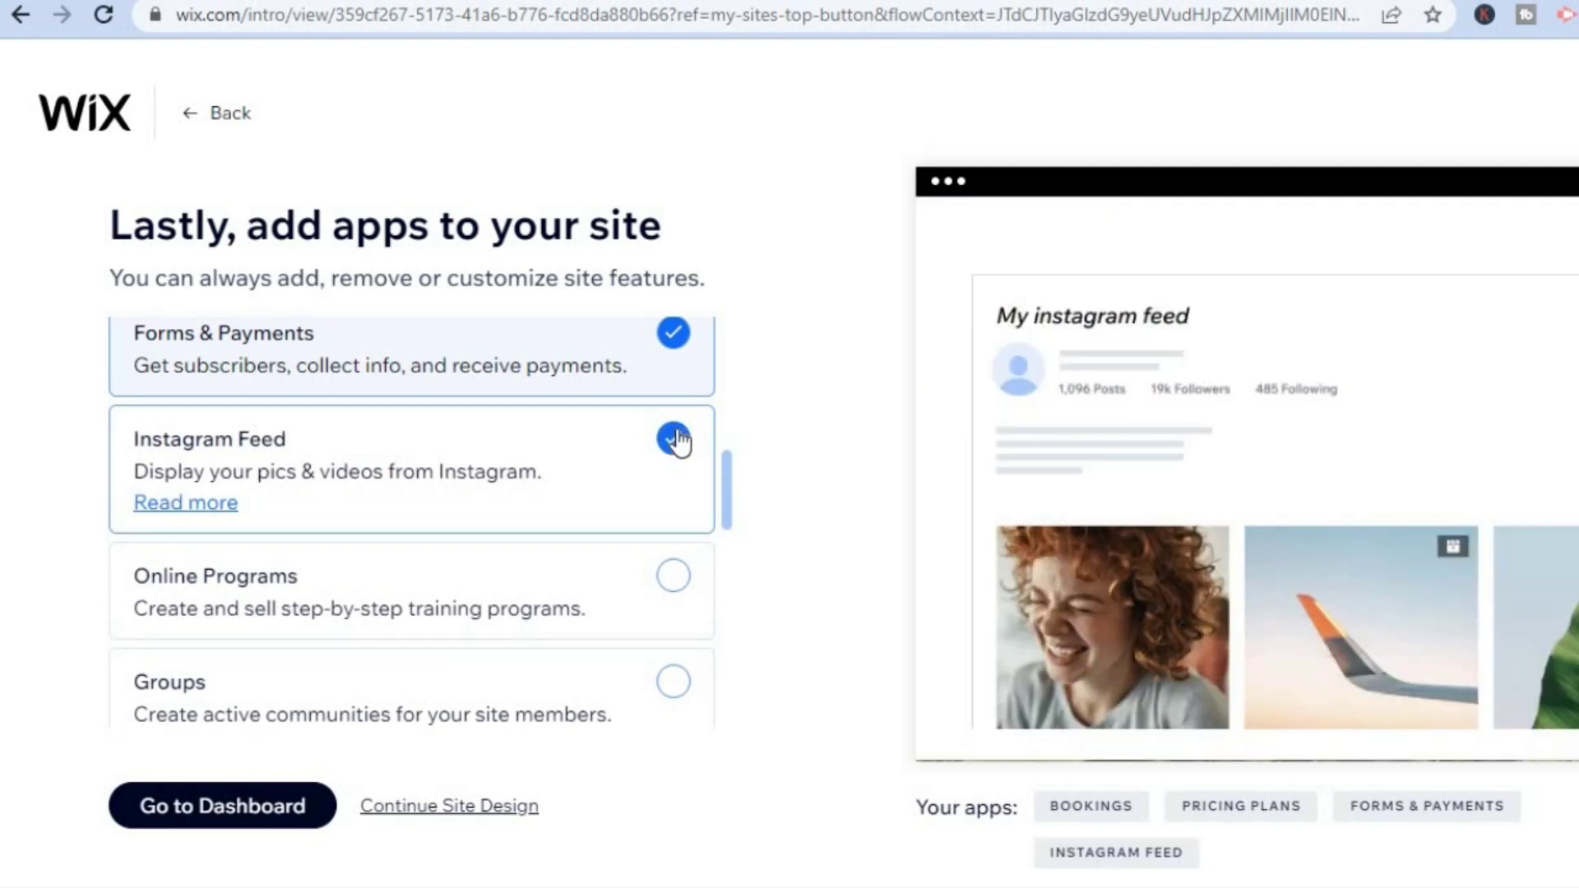
left_click_drag(728, 471, 729, 487)
scroll(727, 487, "down", 1)
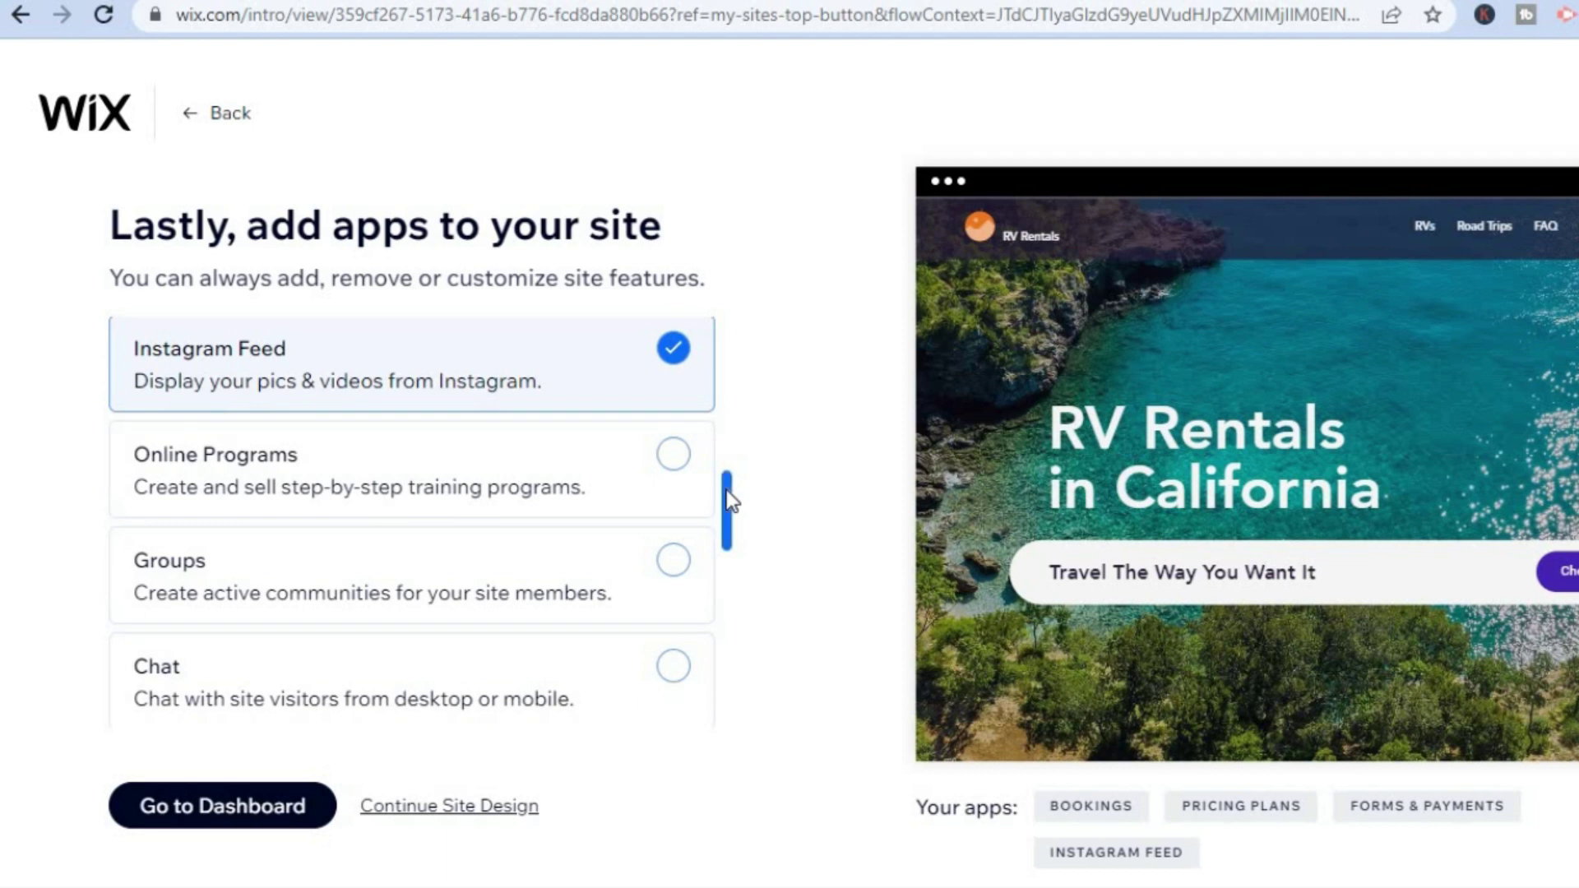
scroll(729, 494, "down", 2)
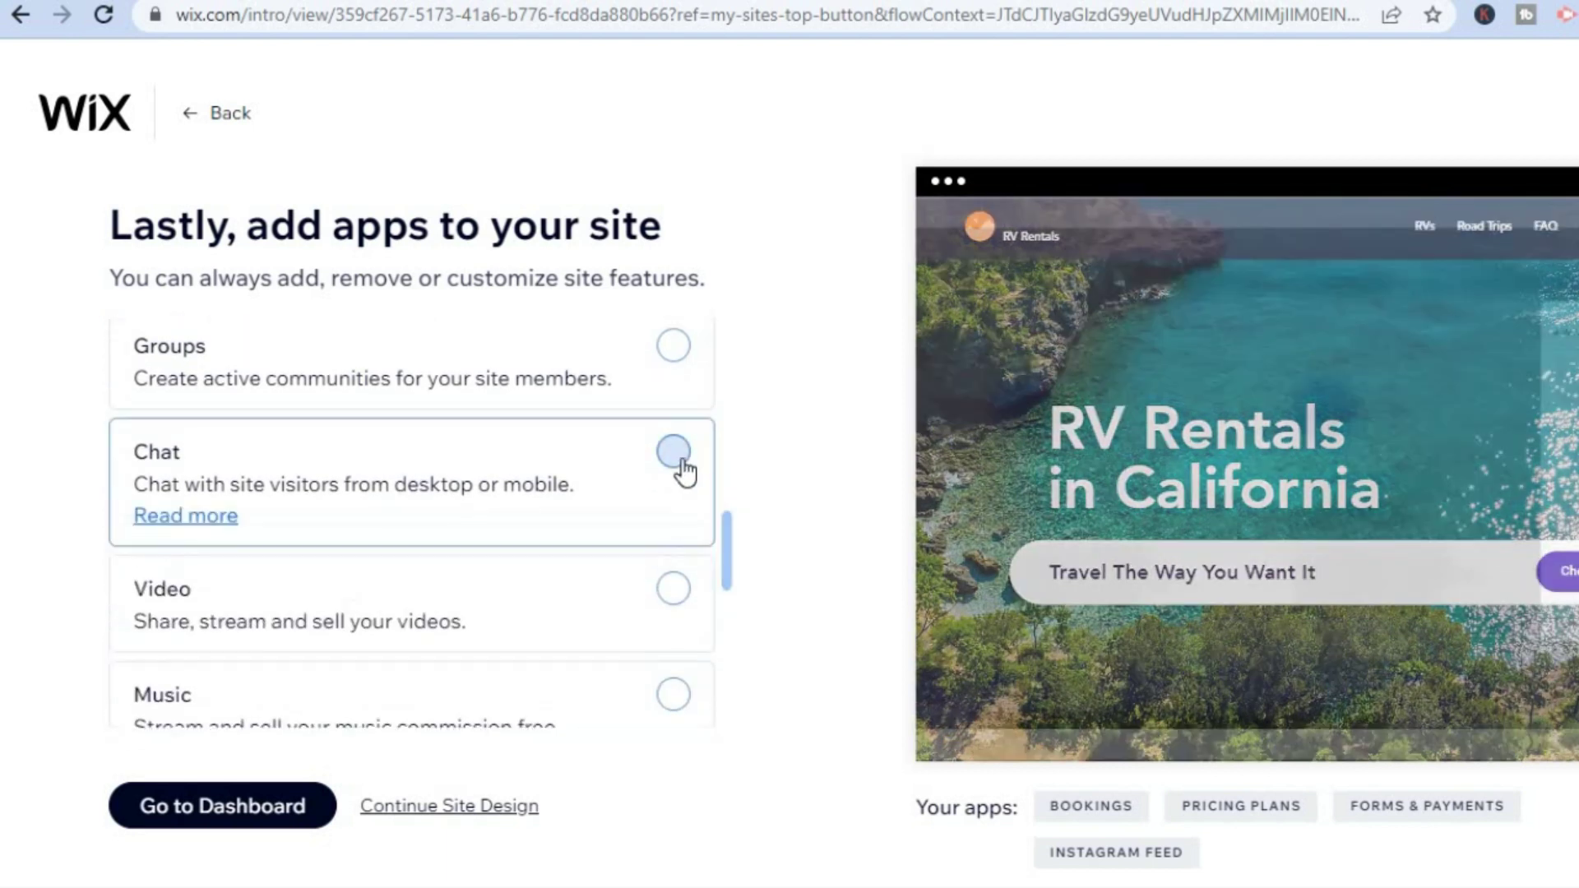
left_click(676, 461)
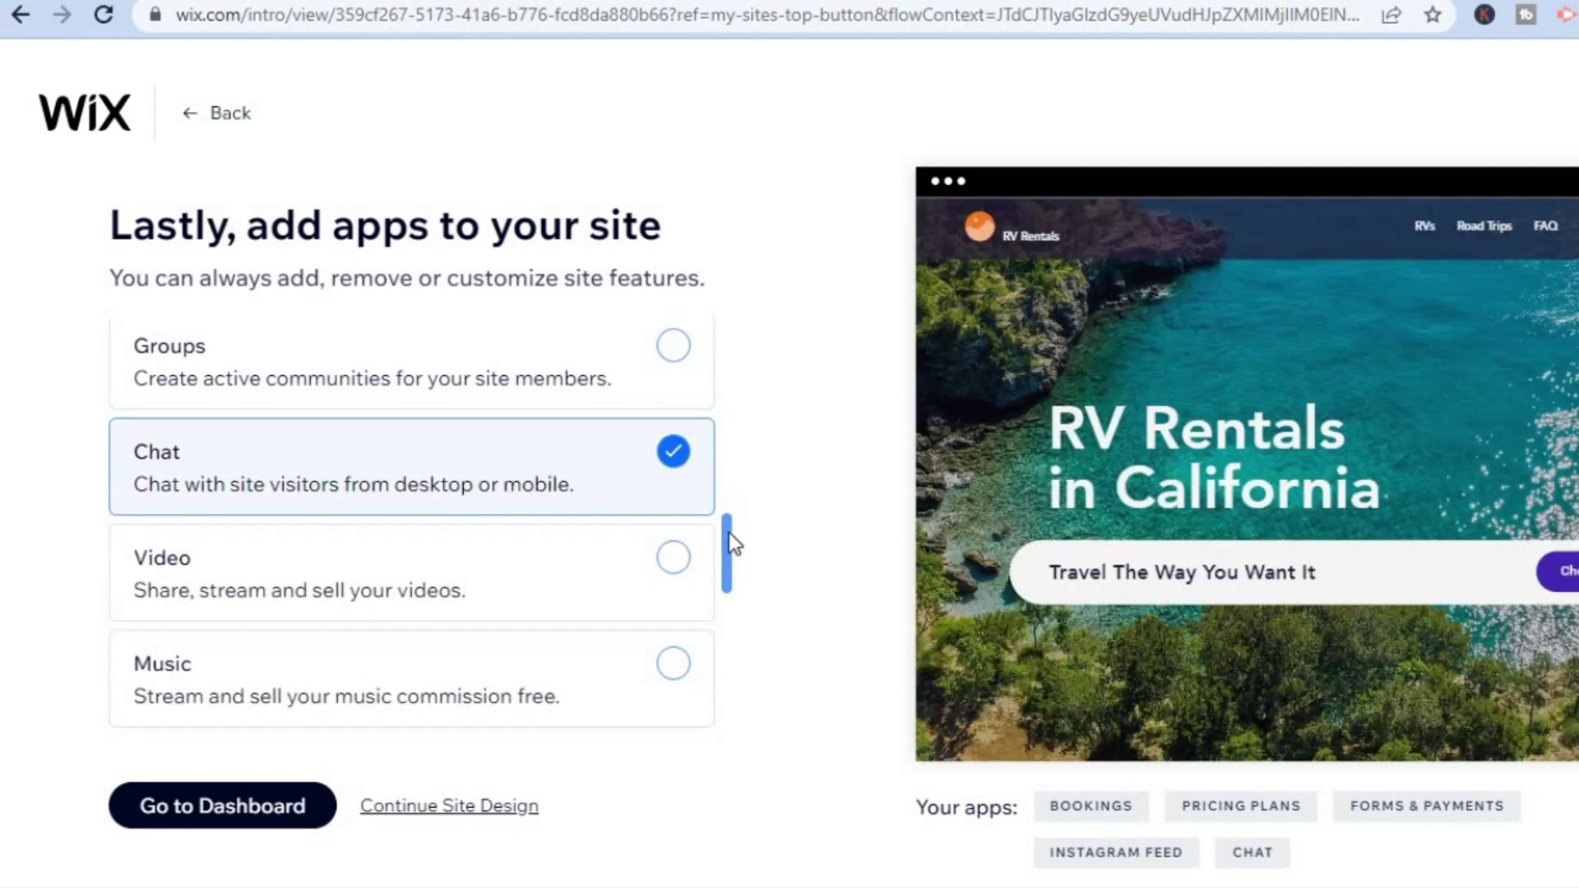
Finish the app selection by going to the site's dashboard, and dismiss the sale promotion there.
scroll(732, 559, "down", 1)
scroll(728, 609, "down", 4)
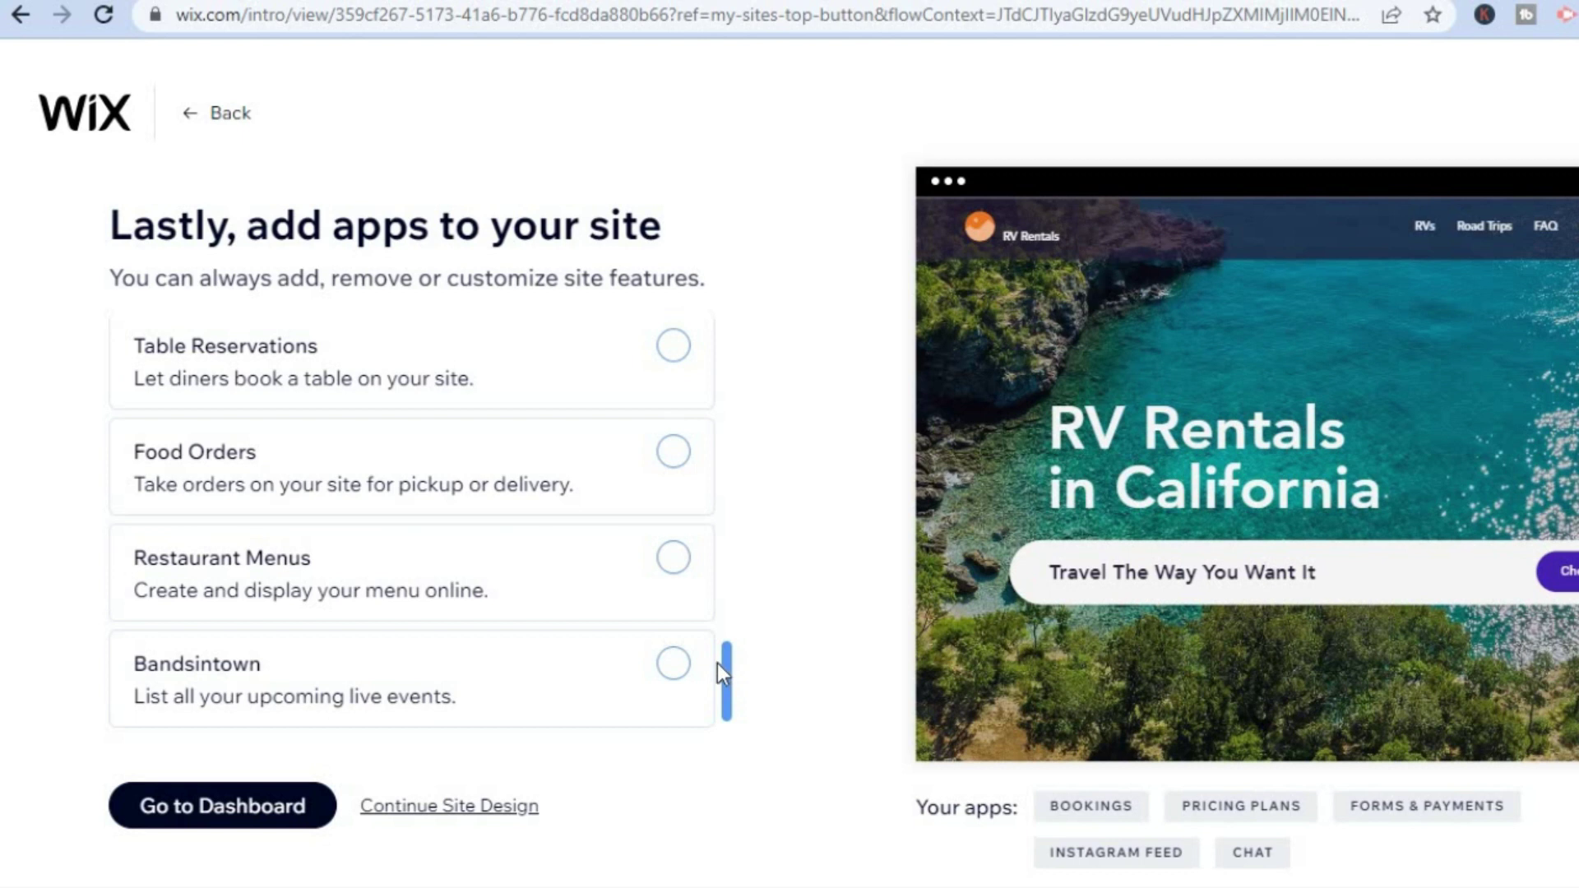
left_click(249, 814)
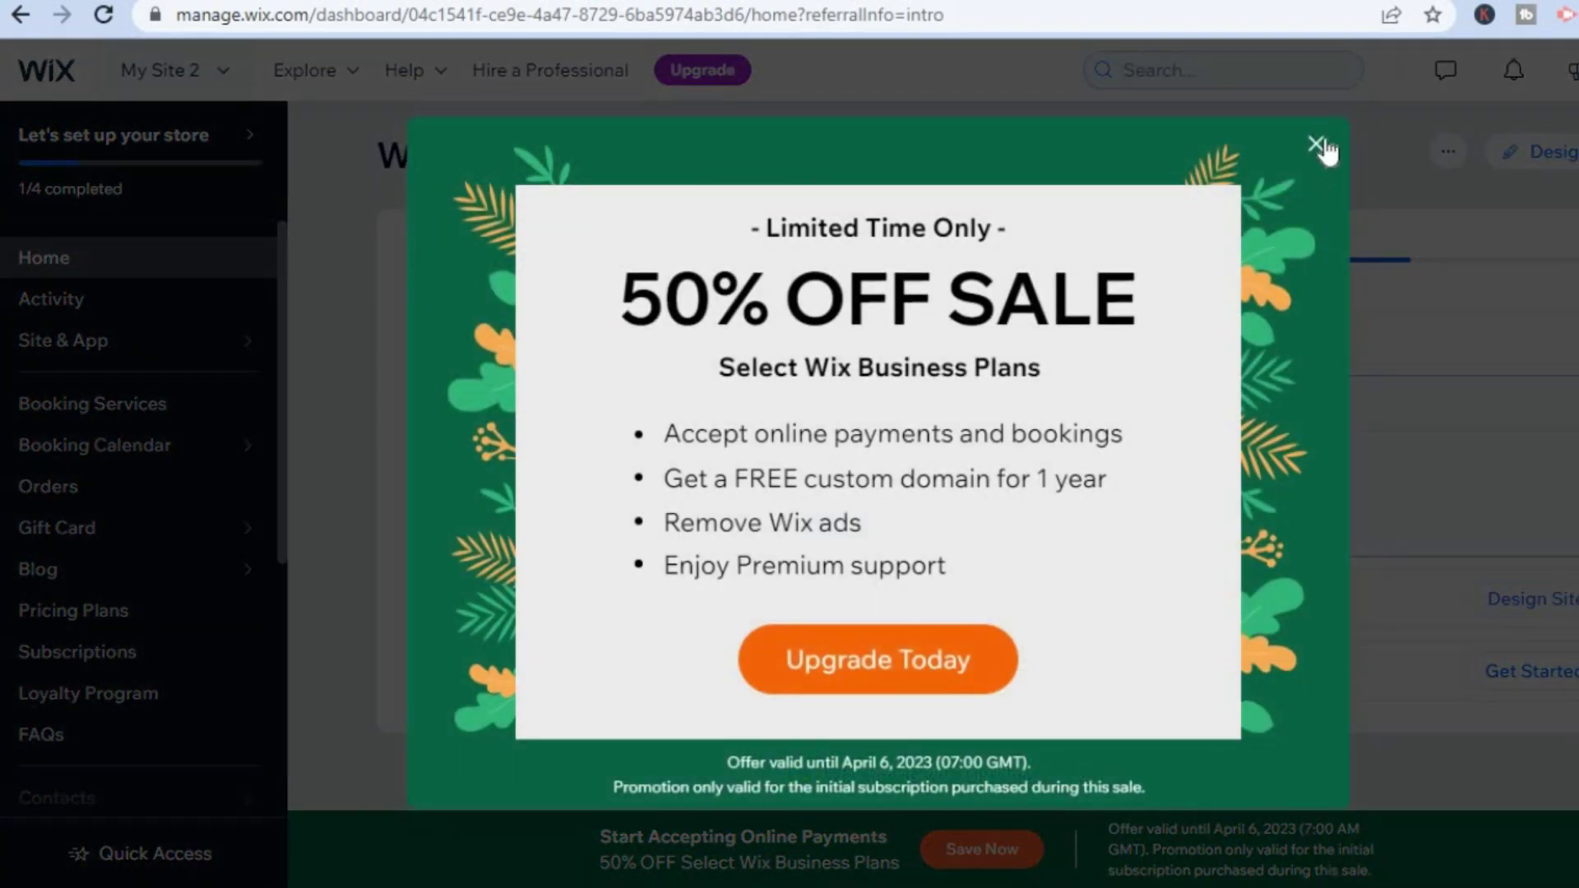
left_click(1318, 147)
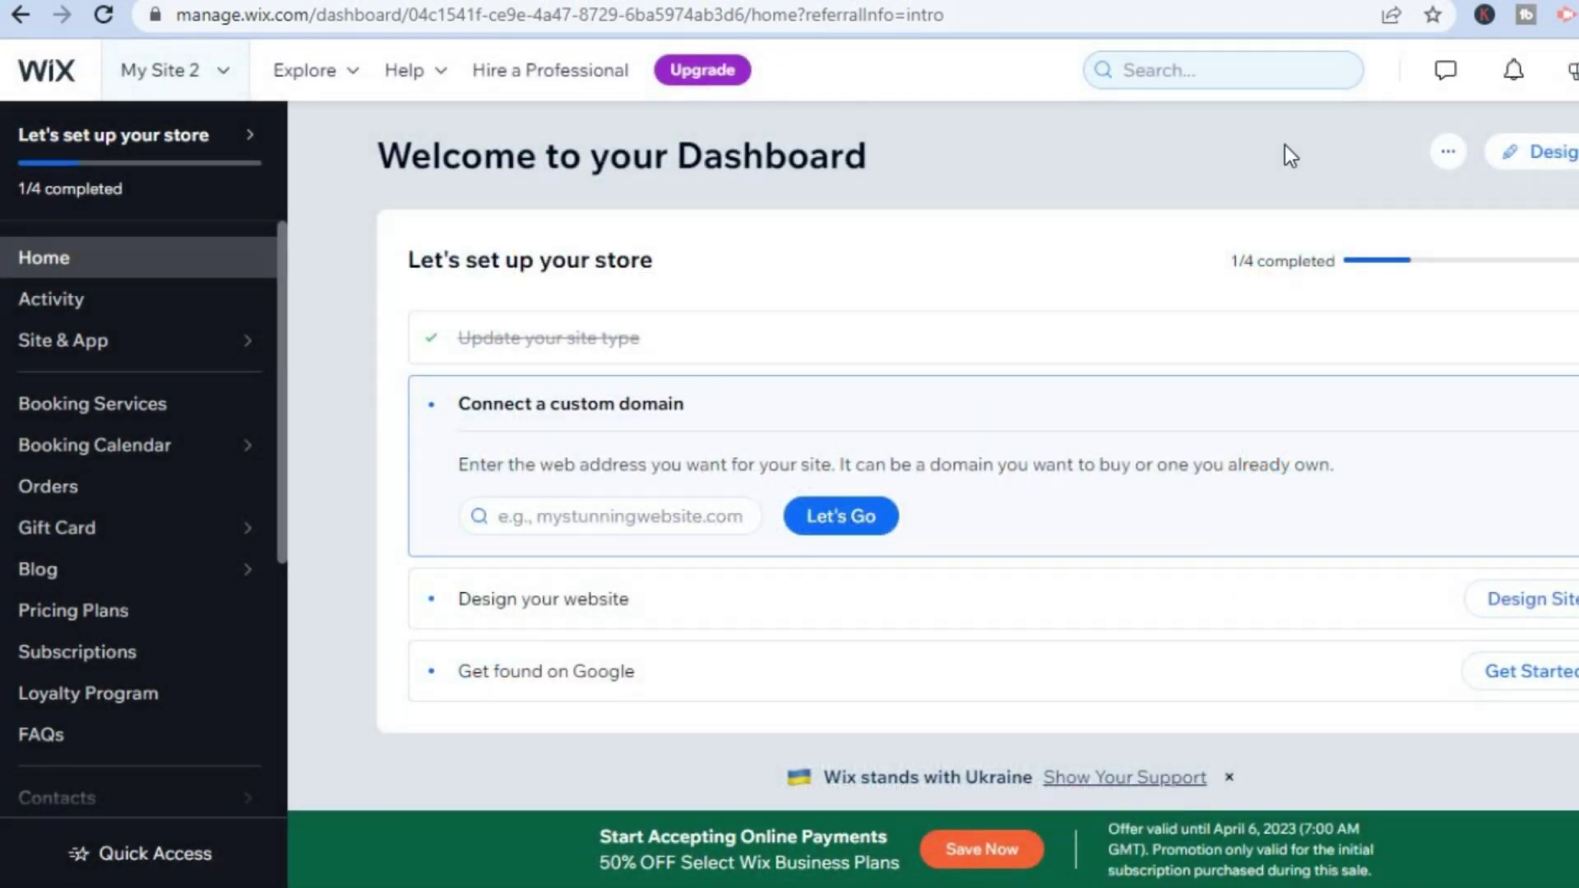
Open the site in the website editor to start designing it.
left_click(1552, 162)
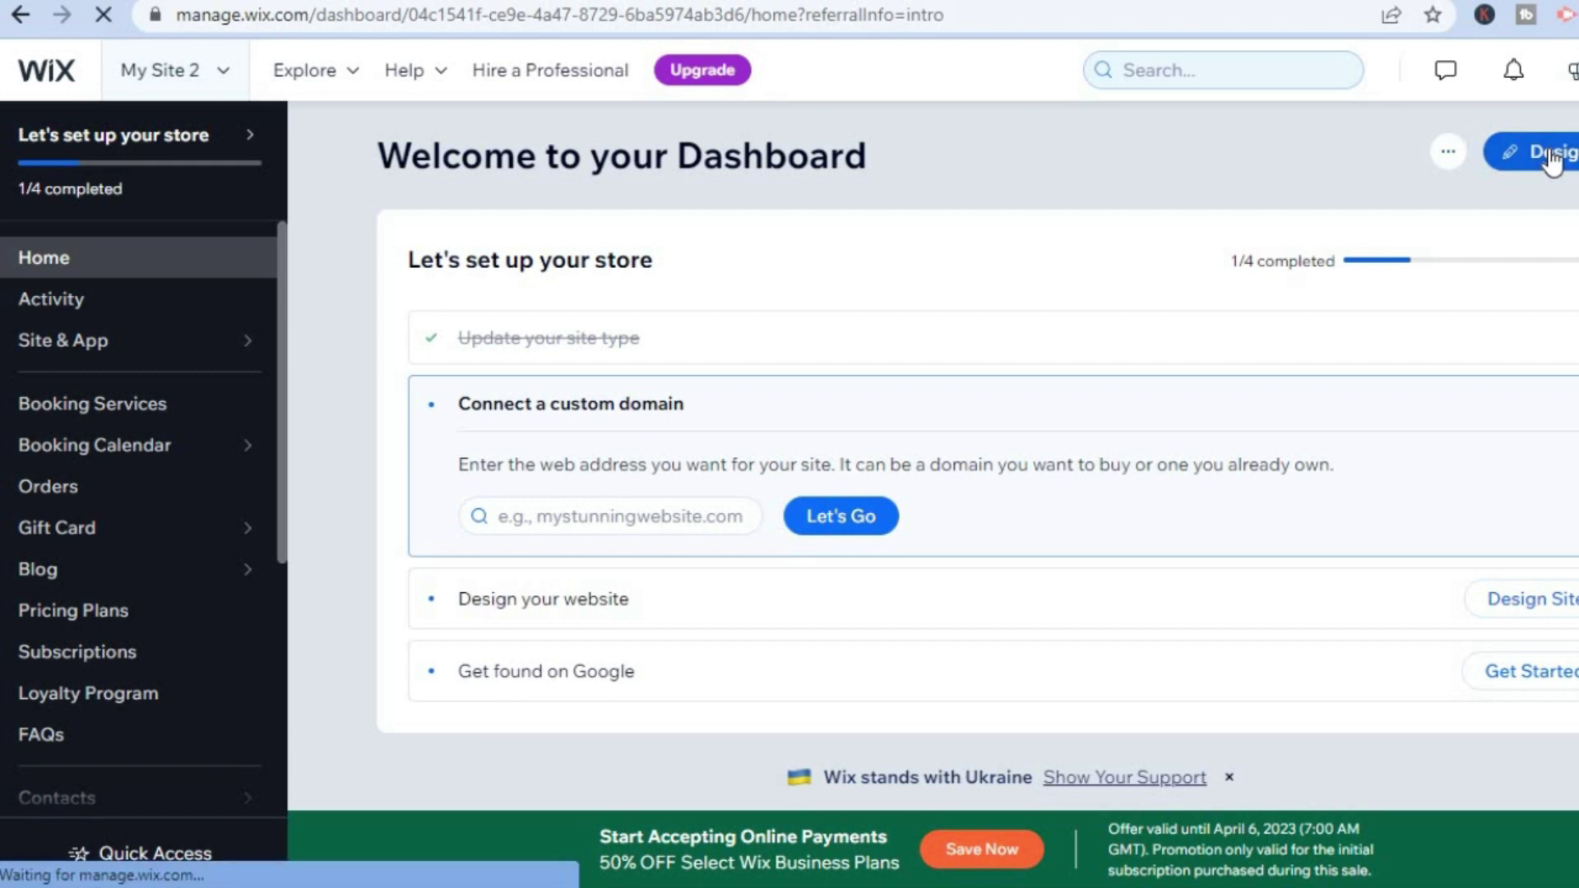
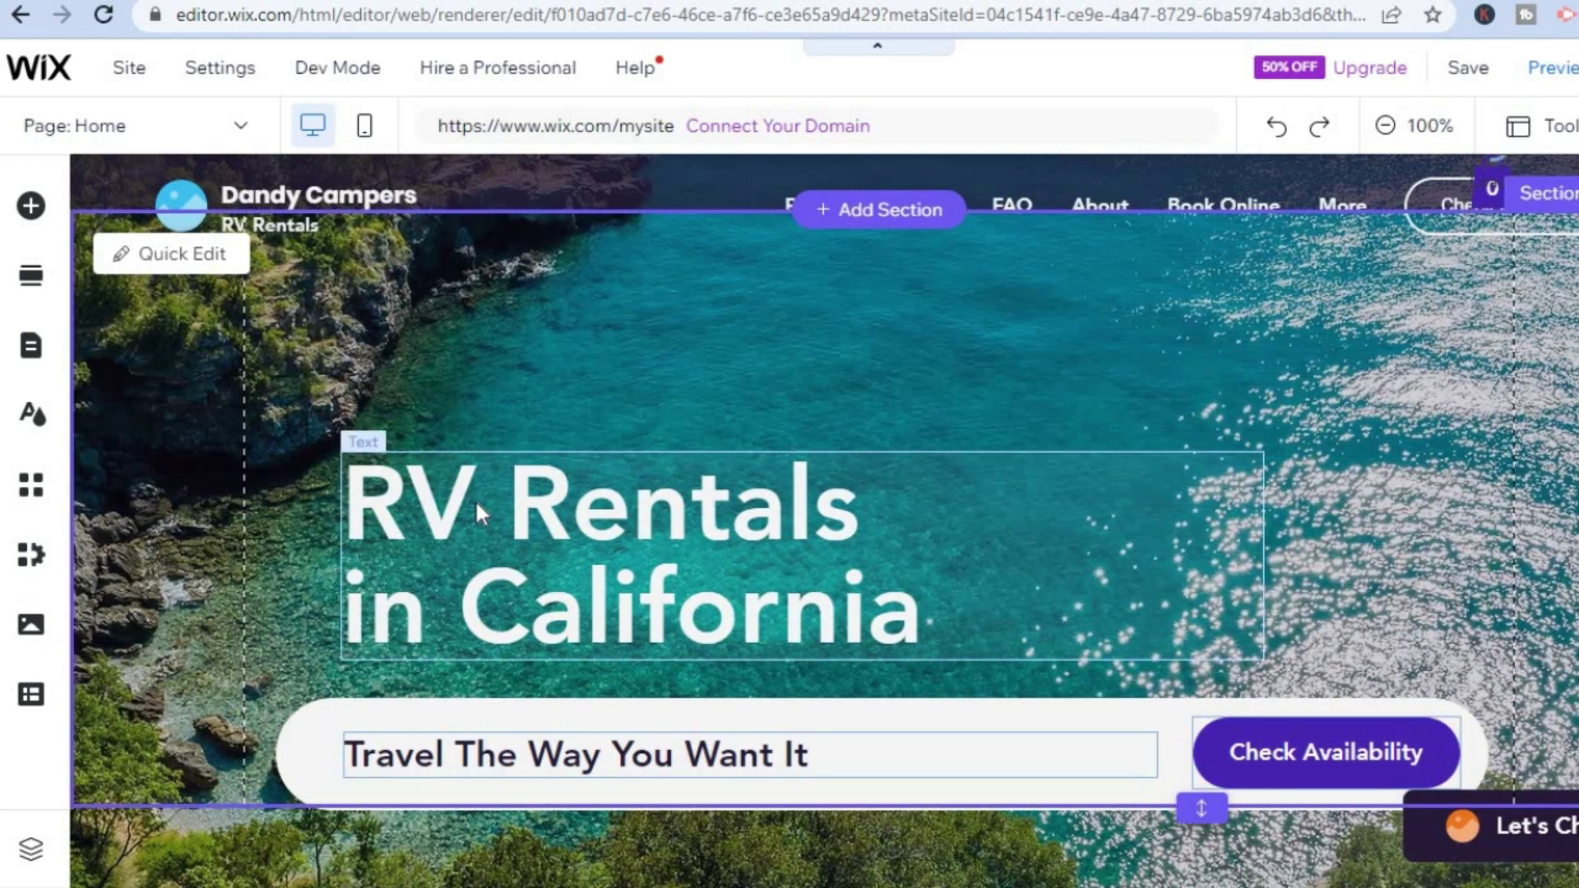
left_click(476, 500)
double_click(476, 500)
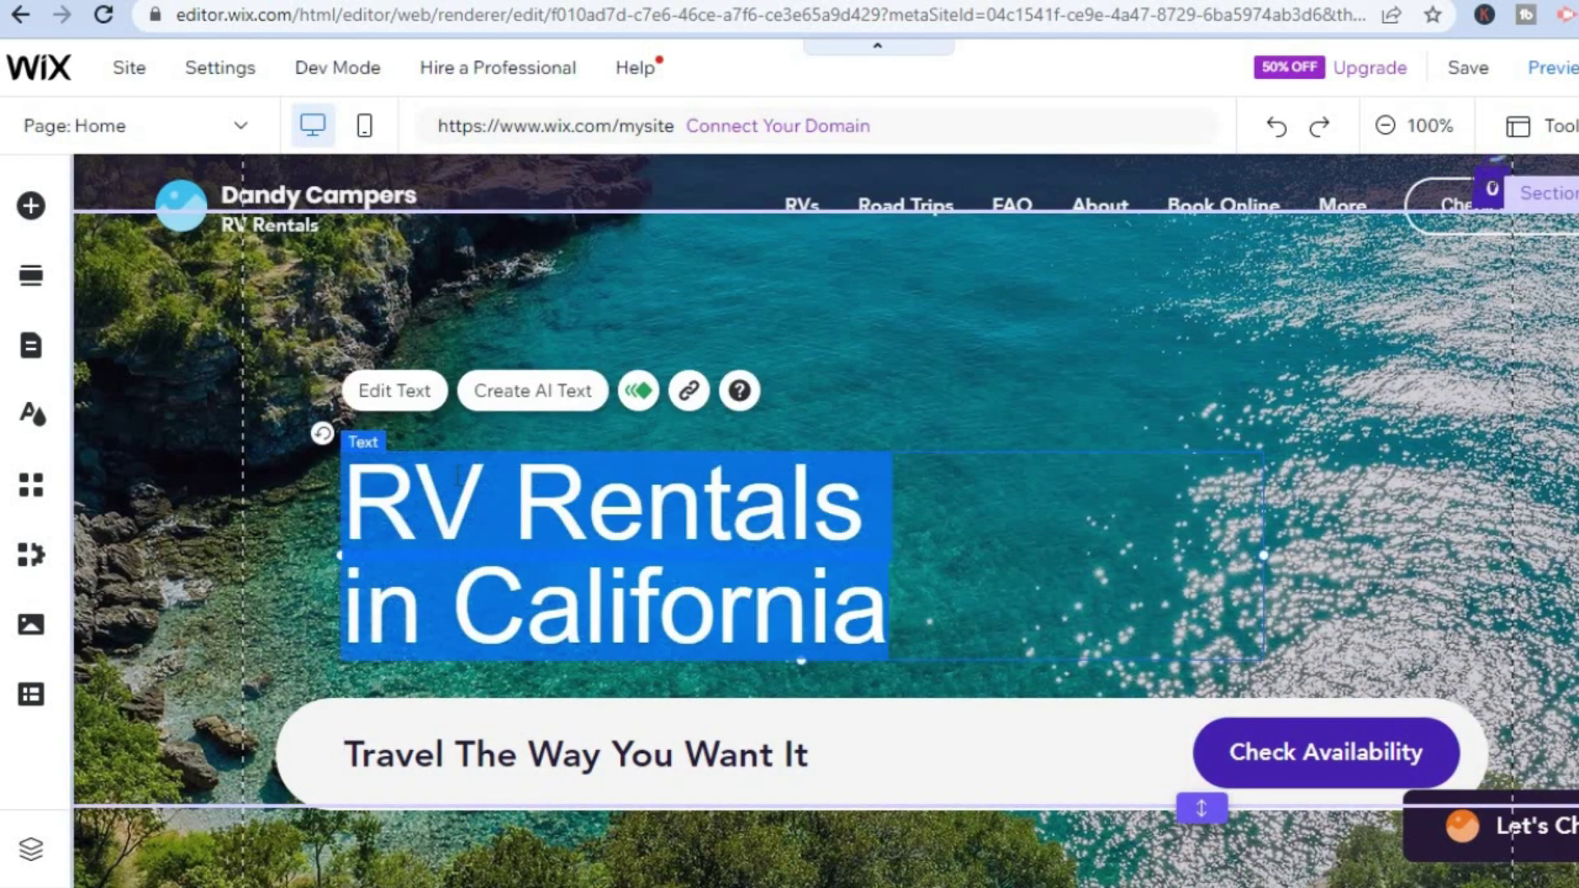
key("BackSpace")
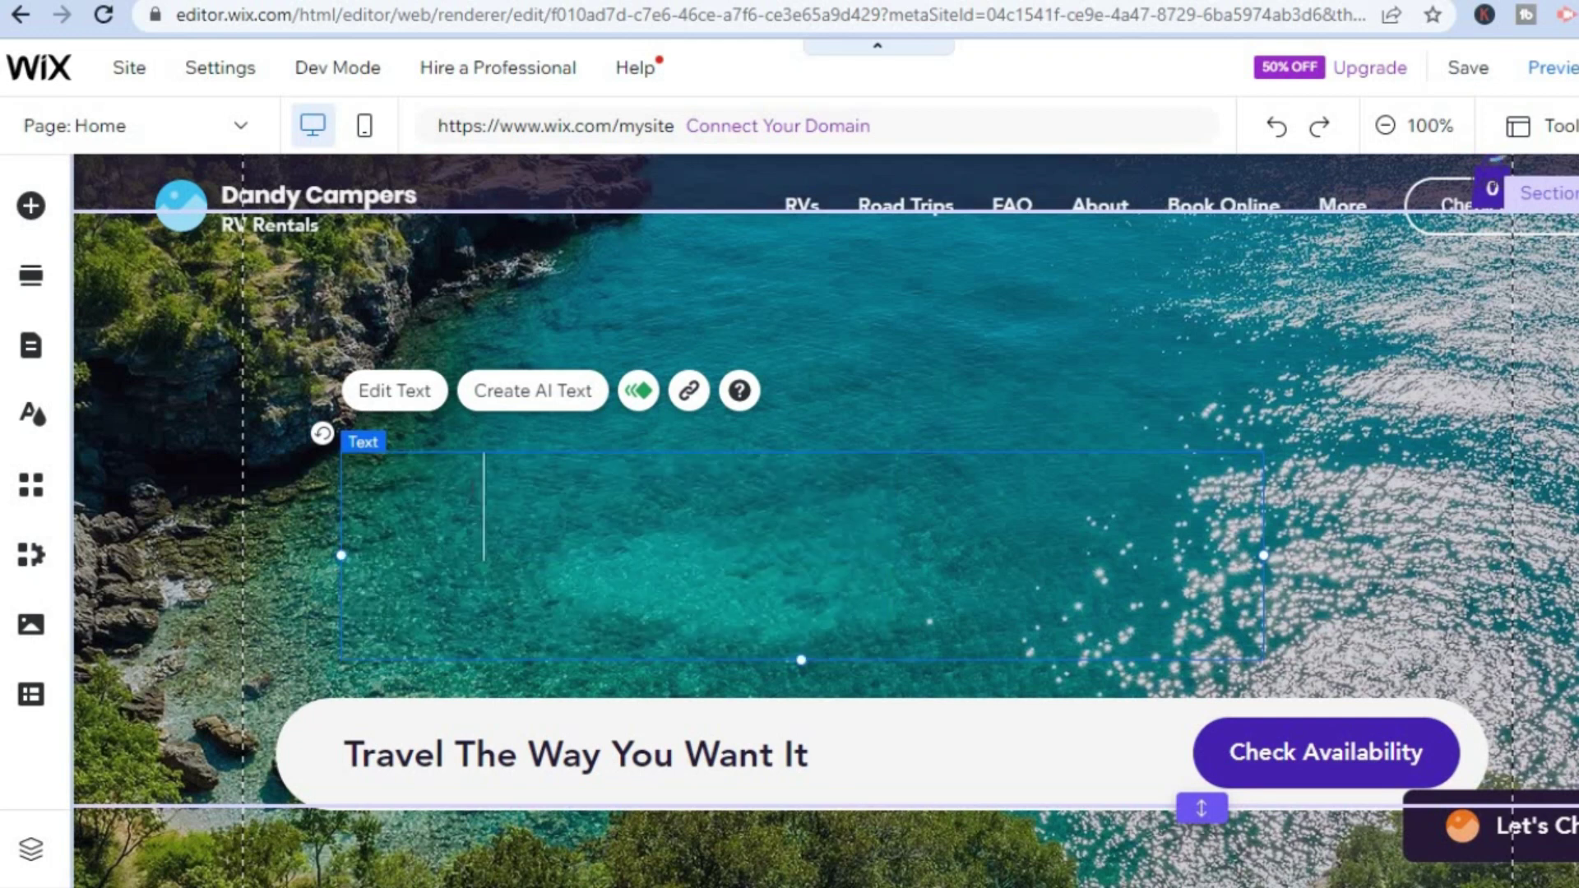
key("ctrl+z")
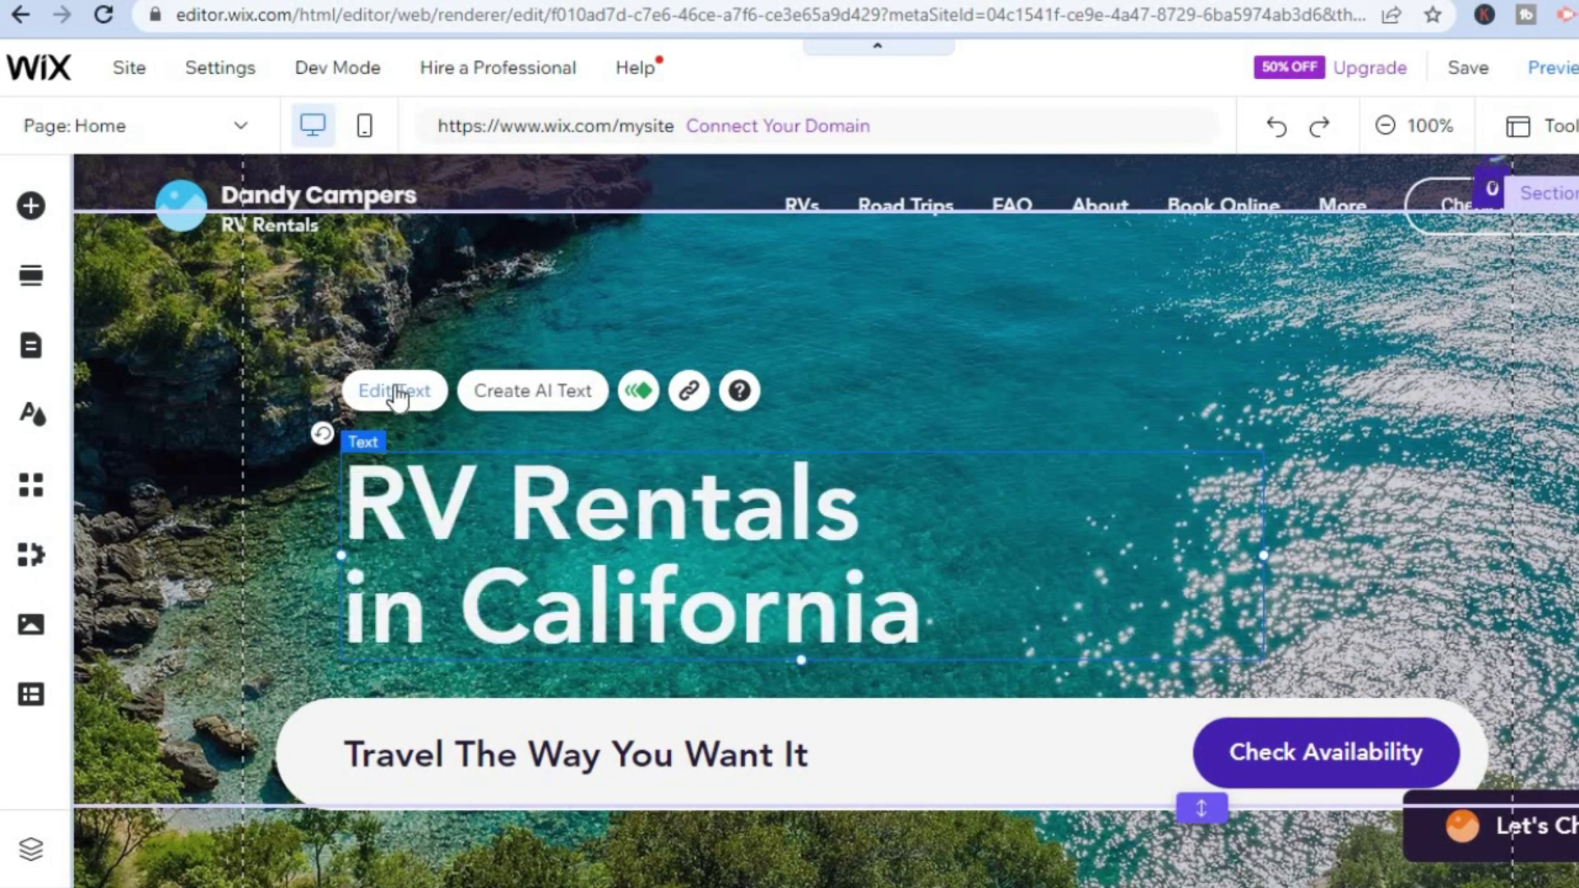
Edit the hero heading on the Home page to read "Car Rentals in May Pen".
left_click(394, 392)
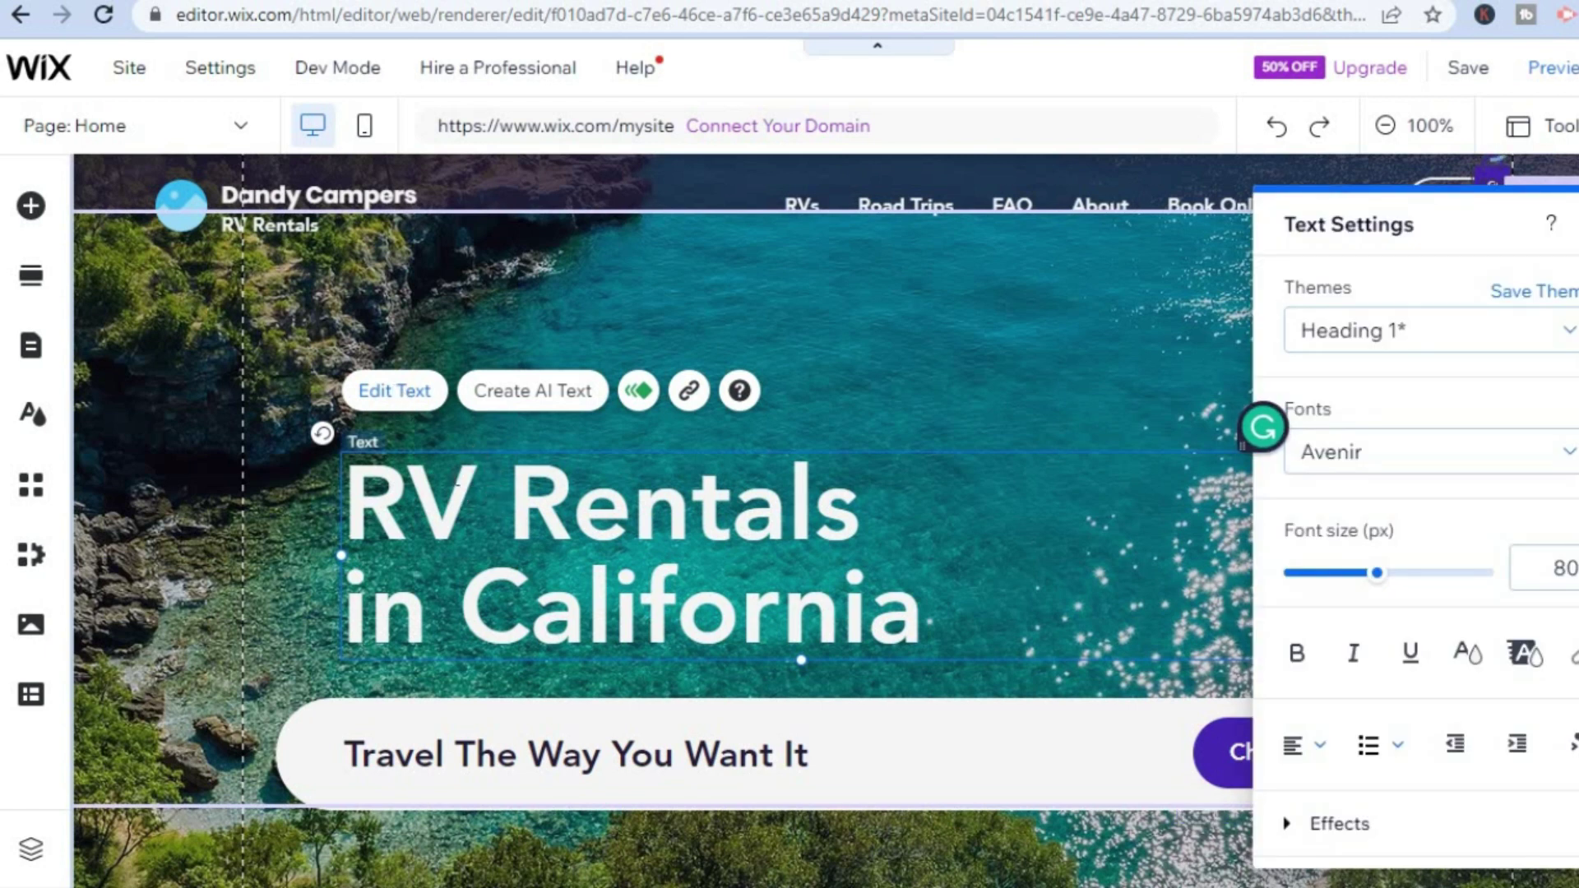
left_click_drag(474, 474, 368, 472)
type("c")
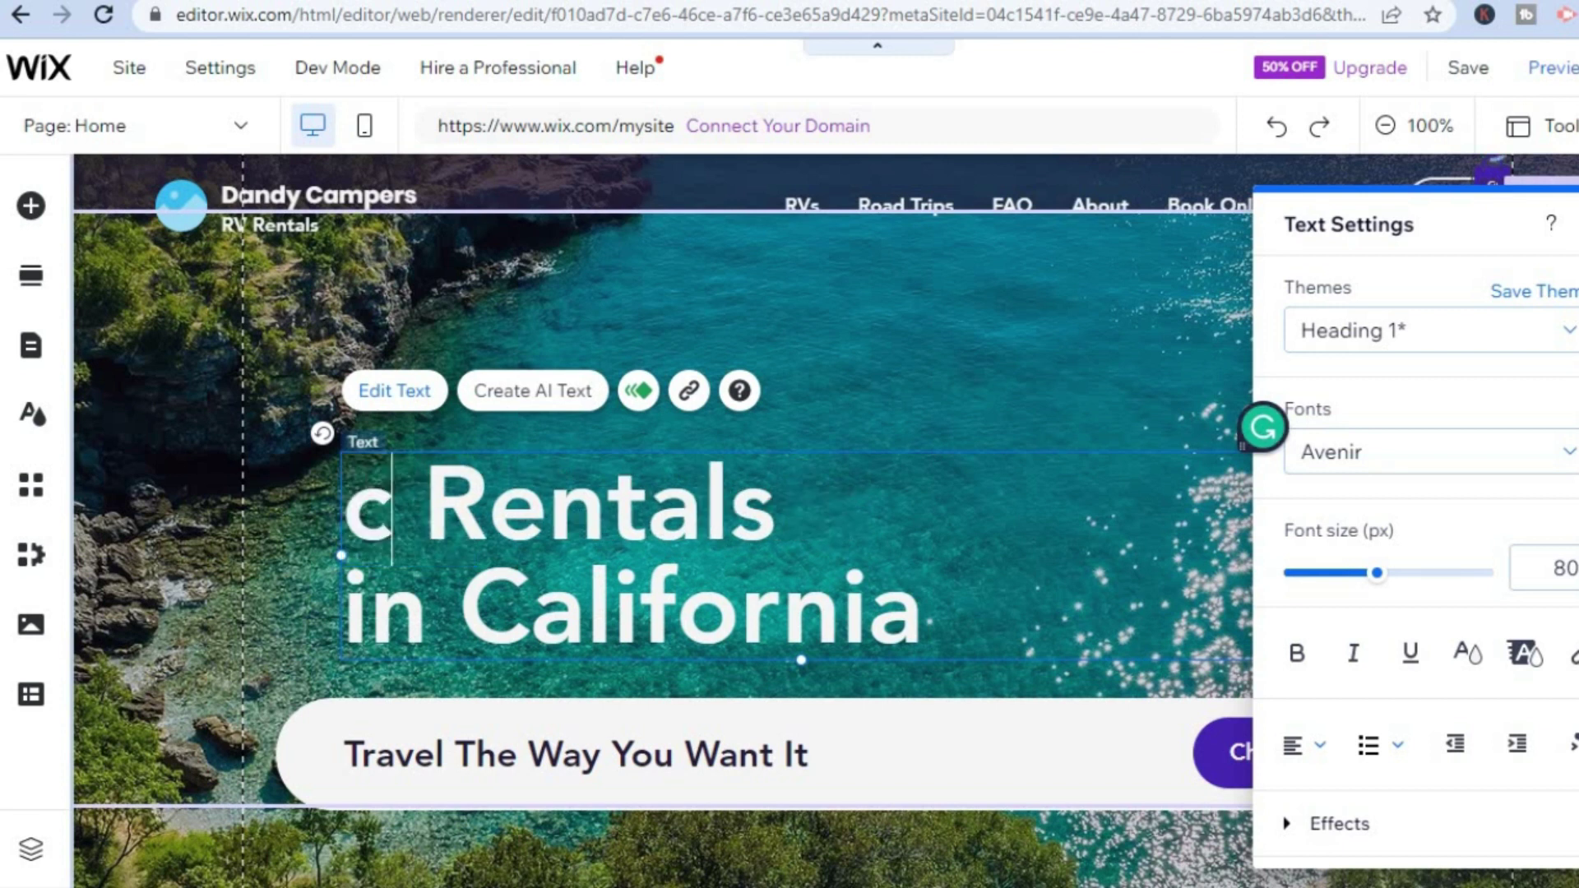
key("BackSpace")
type("Car")
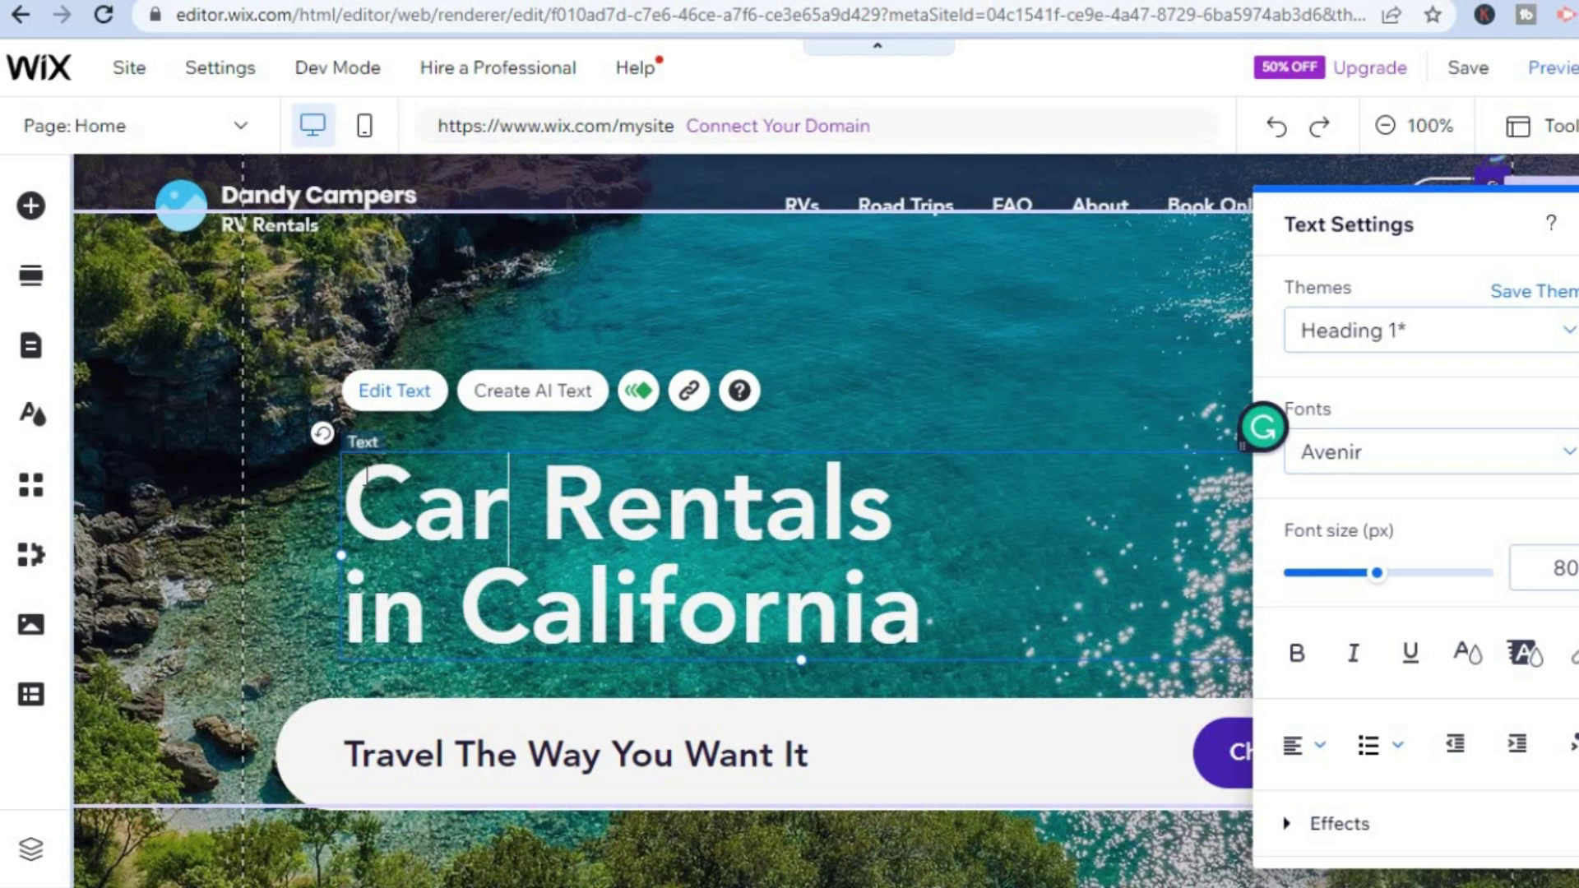
left_click(926, 609)
left_click_drag(926, 609, 461, 610)
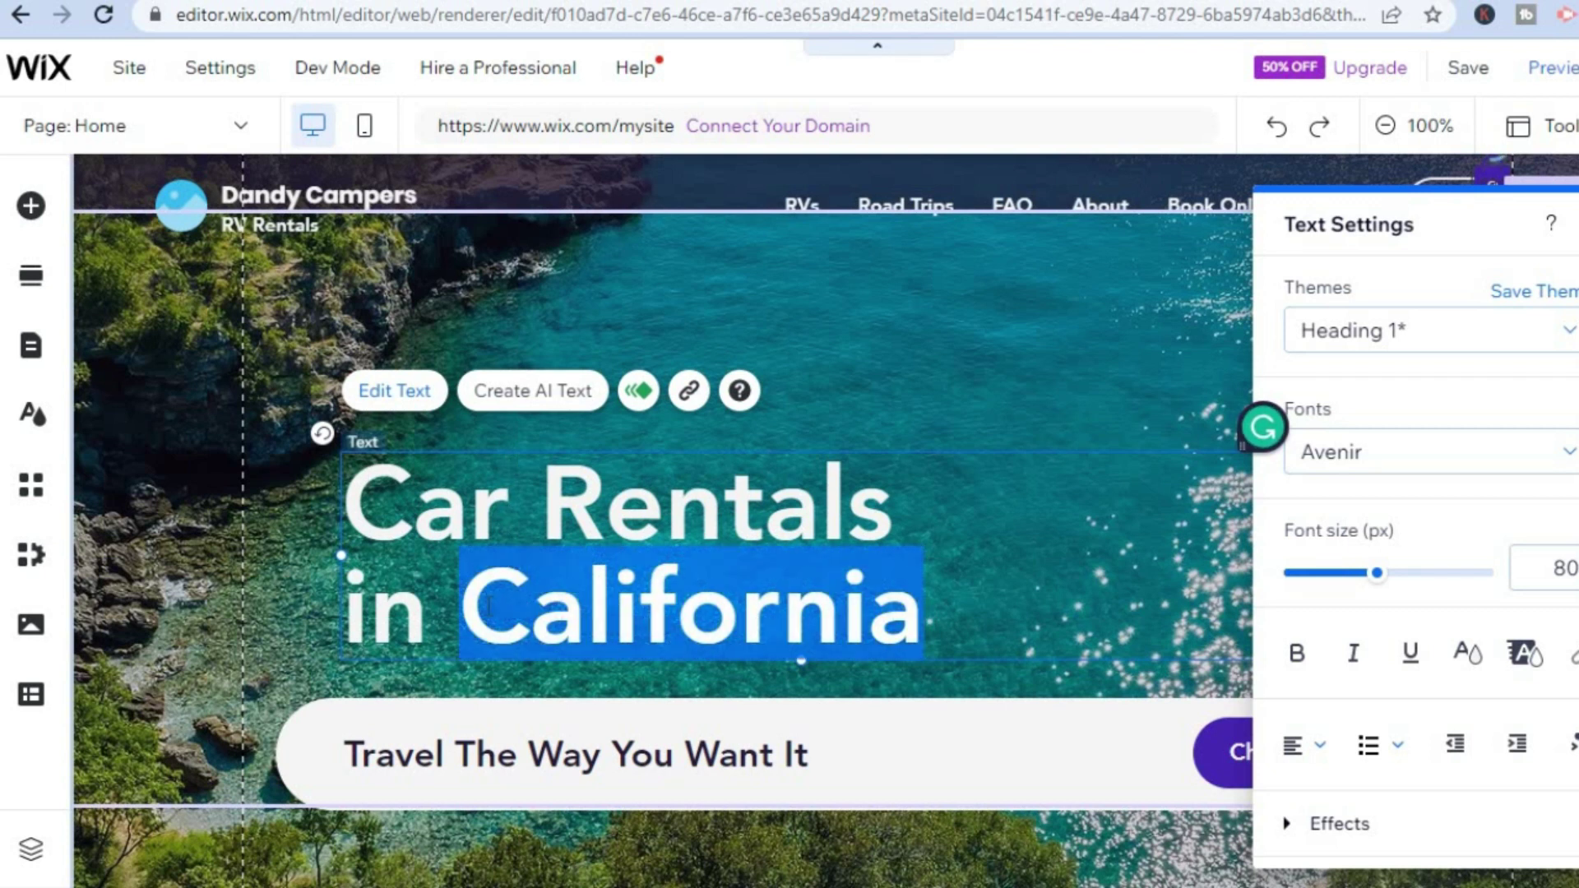
type("Ma")
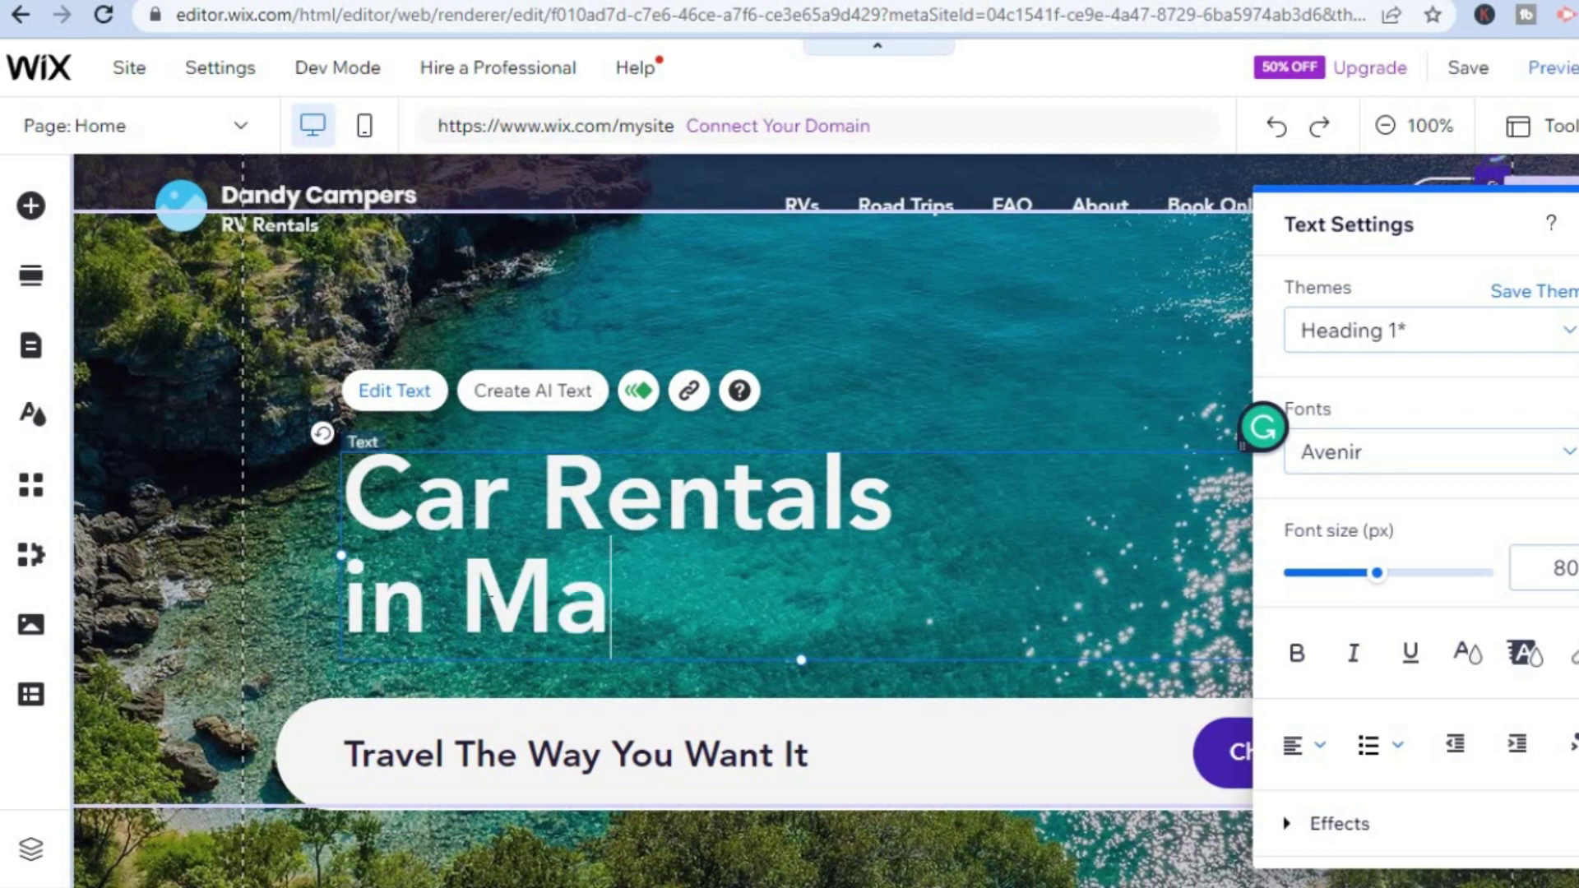
type("y Pen")
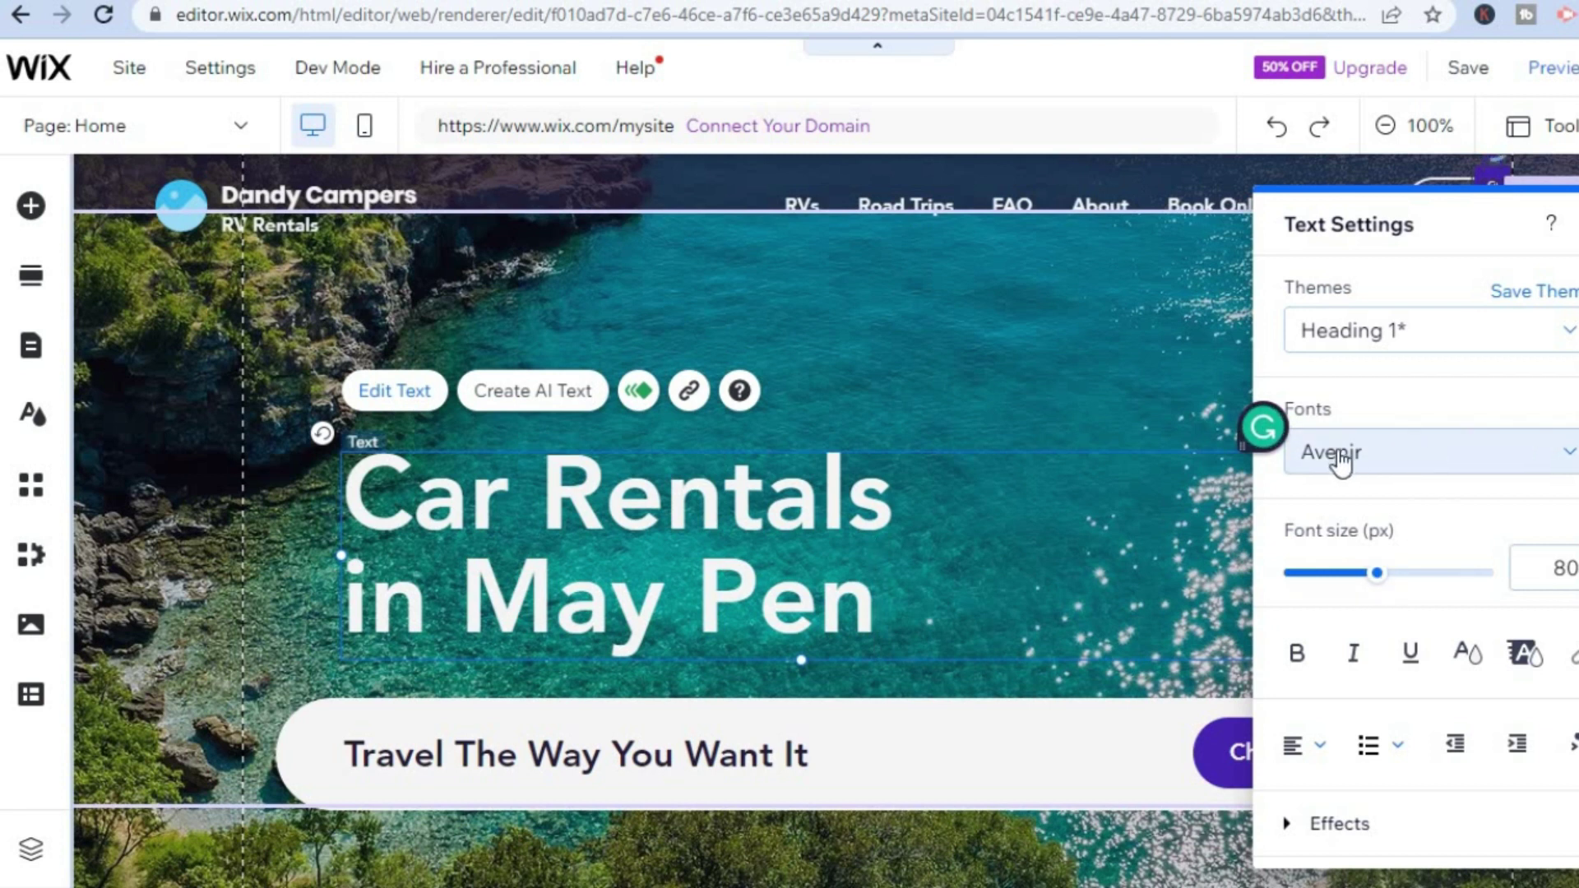
Try to change the hero heading's font to Bai Jamjuree at a size of 125 px.
left_click(1378, 448)
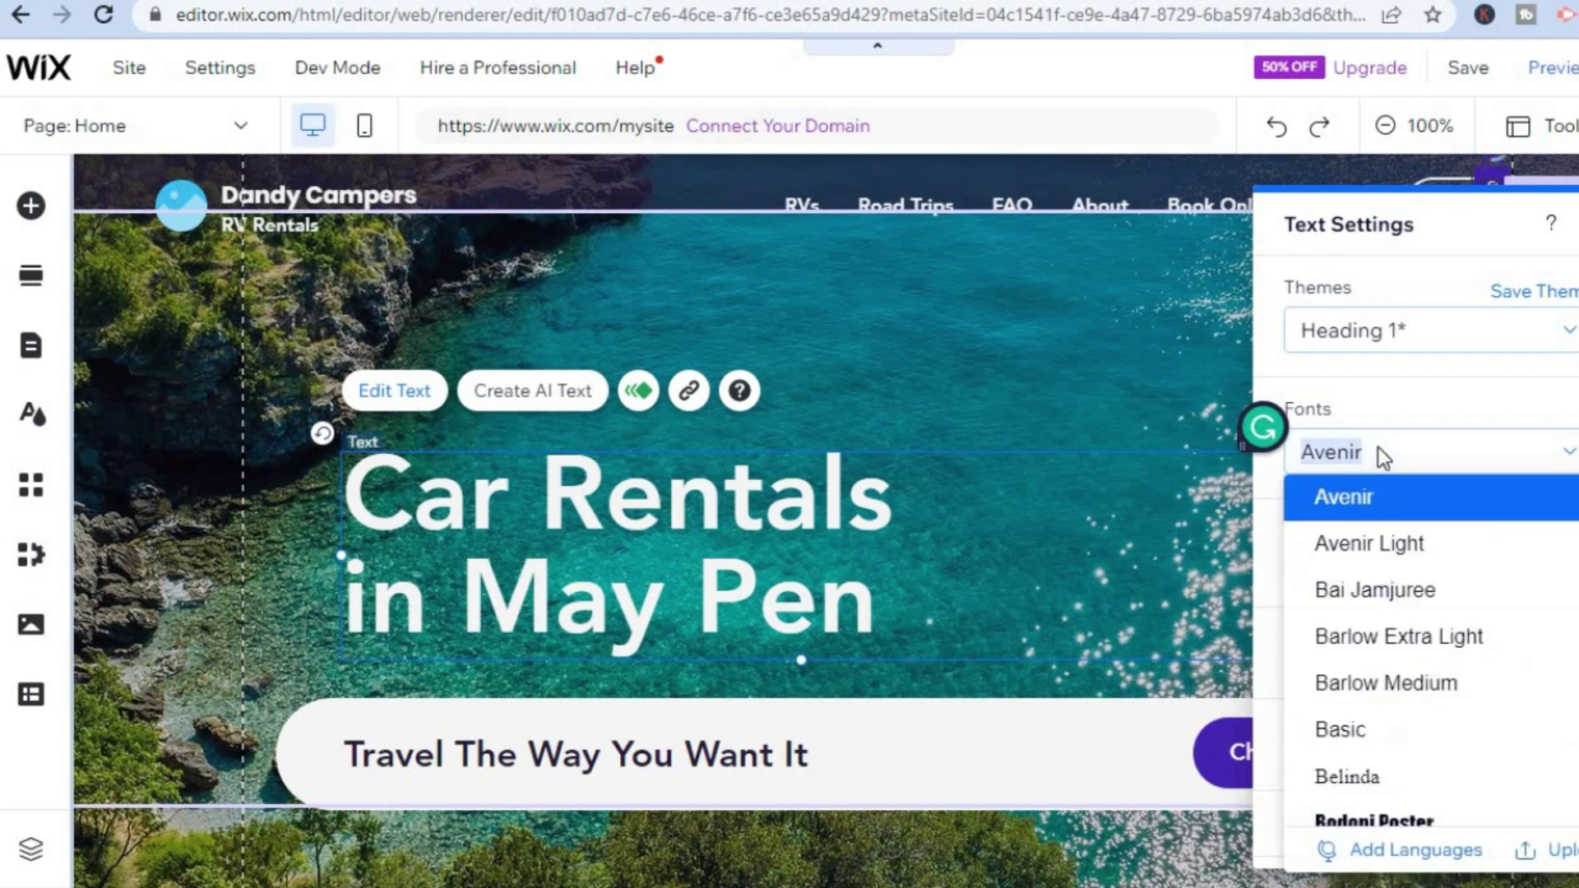
left_click(1400, 593)
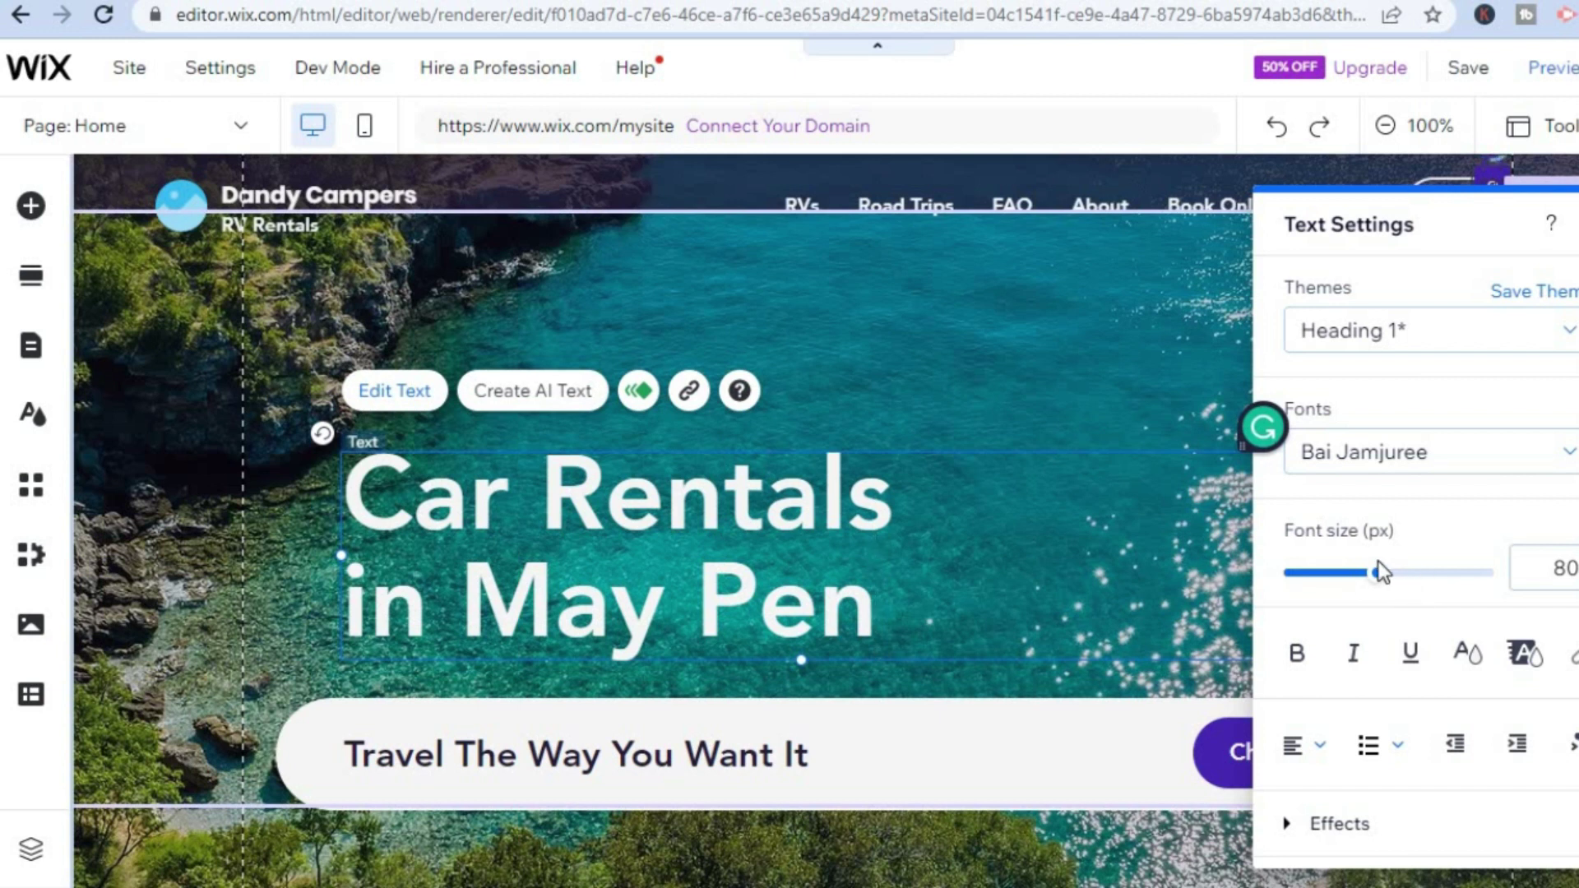
left_click_drag(1379, 576, 1434, 582)
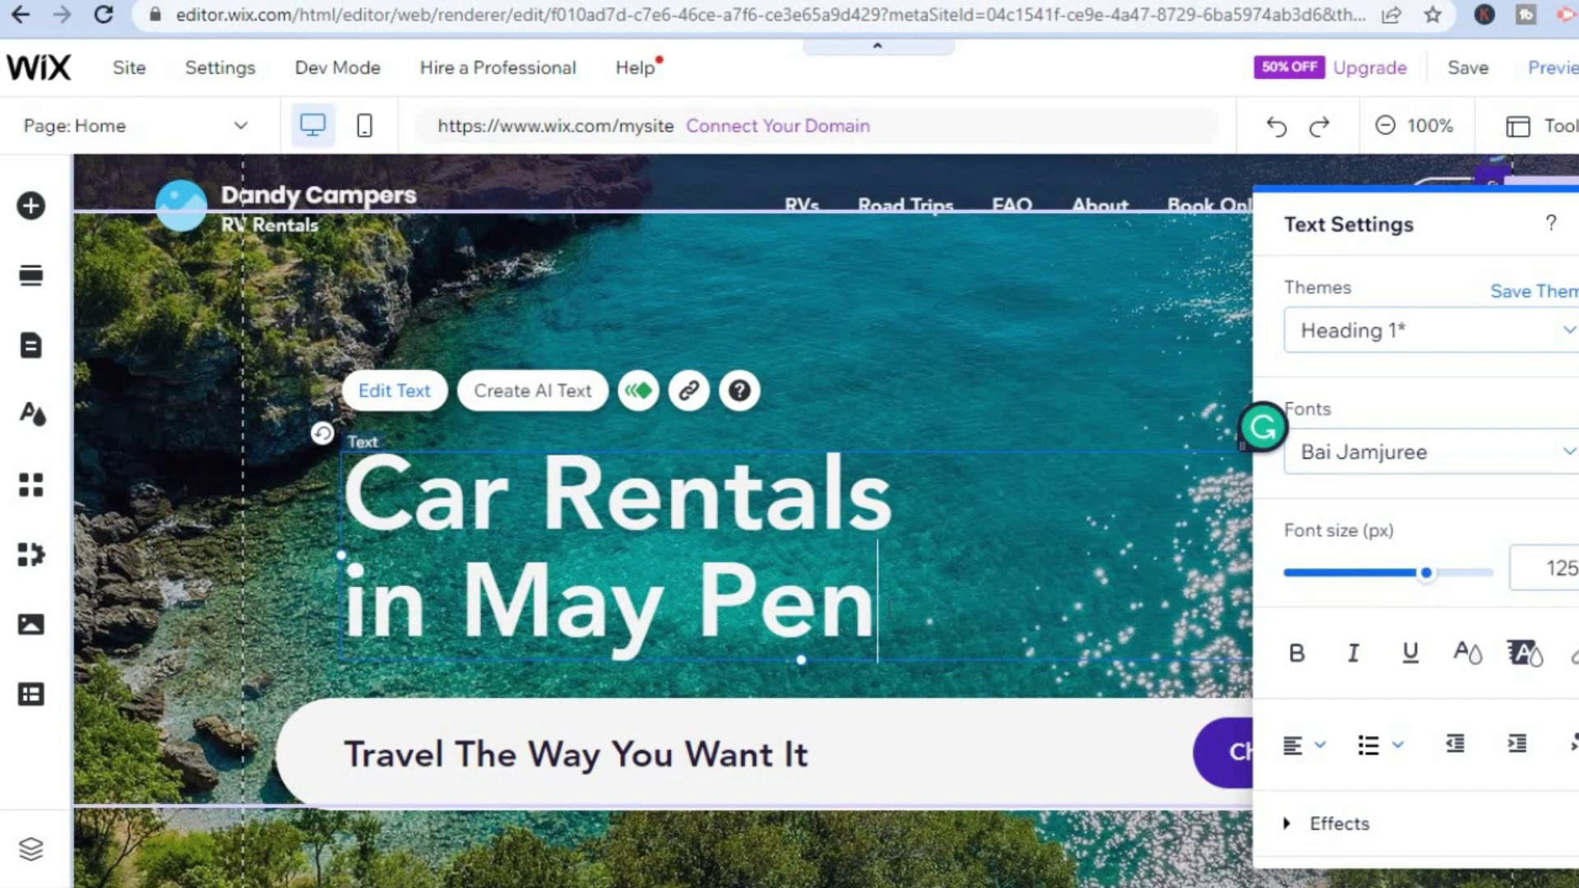
Format the entire hero heading text with a font size of 68 px and the Barlow Medium font.
key("ctrl+a")
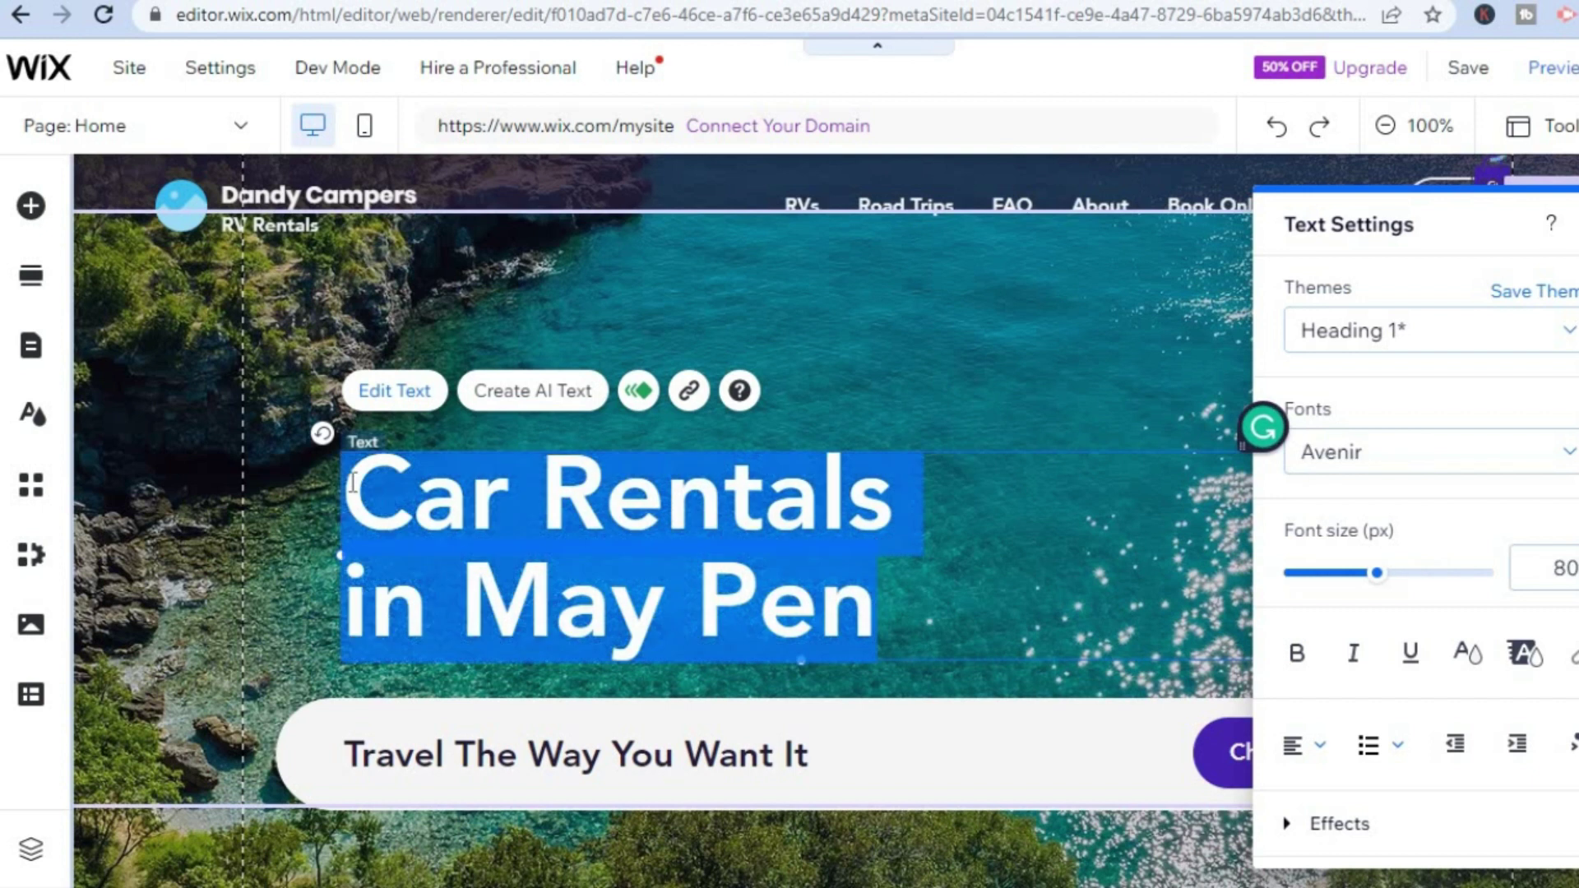
left_click(1377, 574)
left_click_drag(1389, 574, 1400, 575)
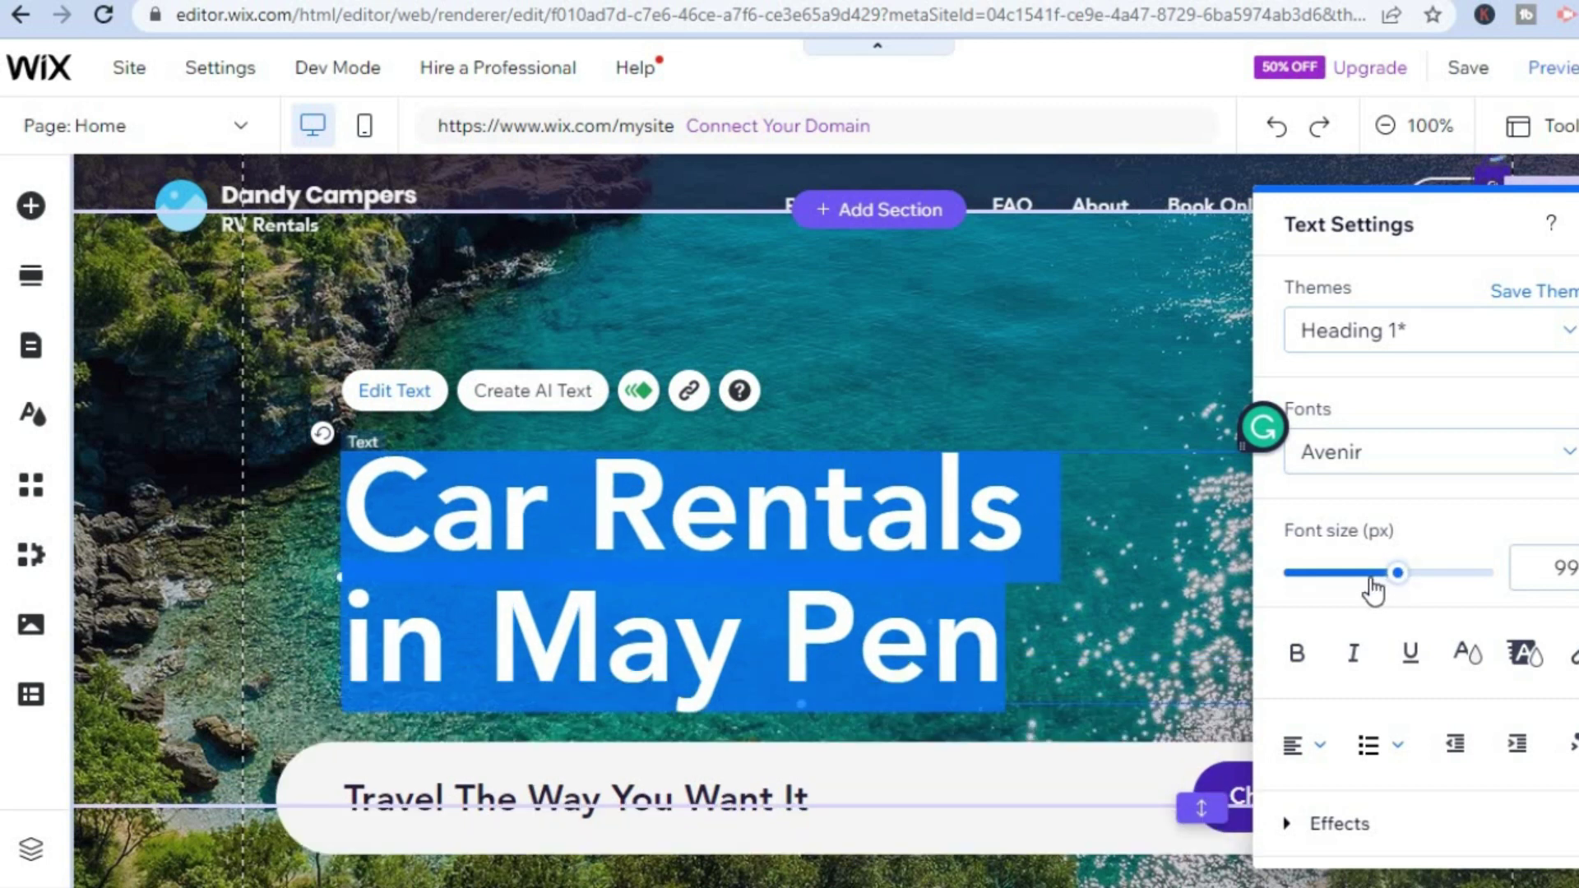
left_click_drag(1354, 578, 1364, 575)
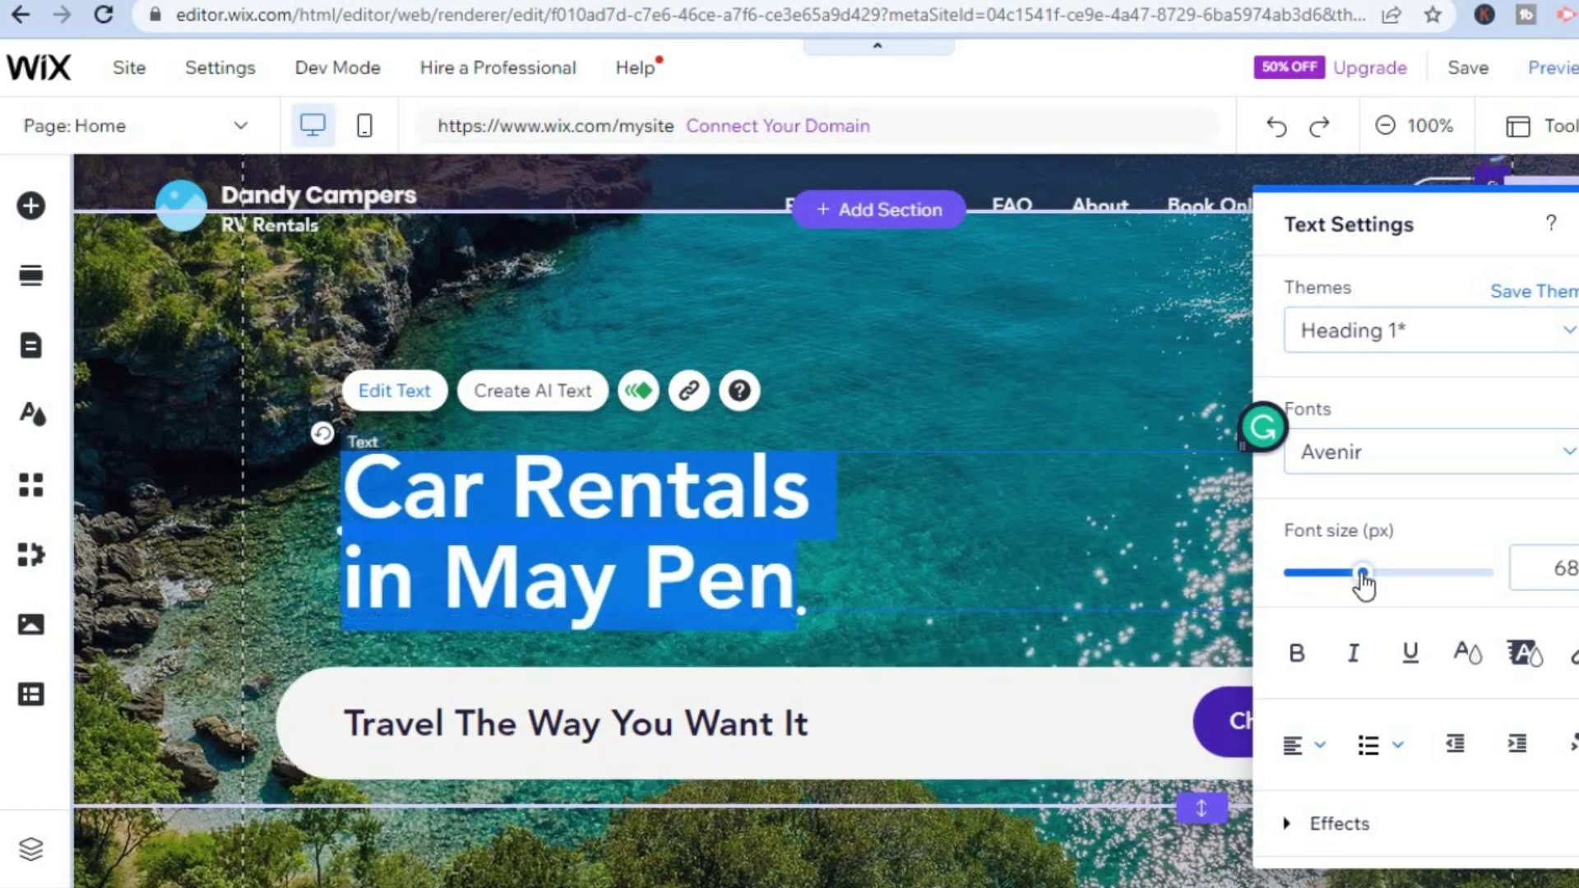
left_click(1464, 465)
left_click(1461, 457)
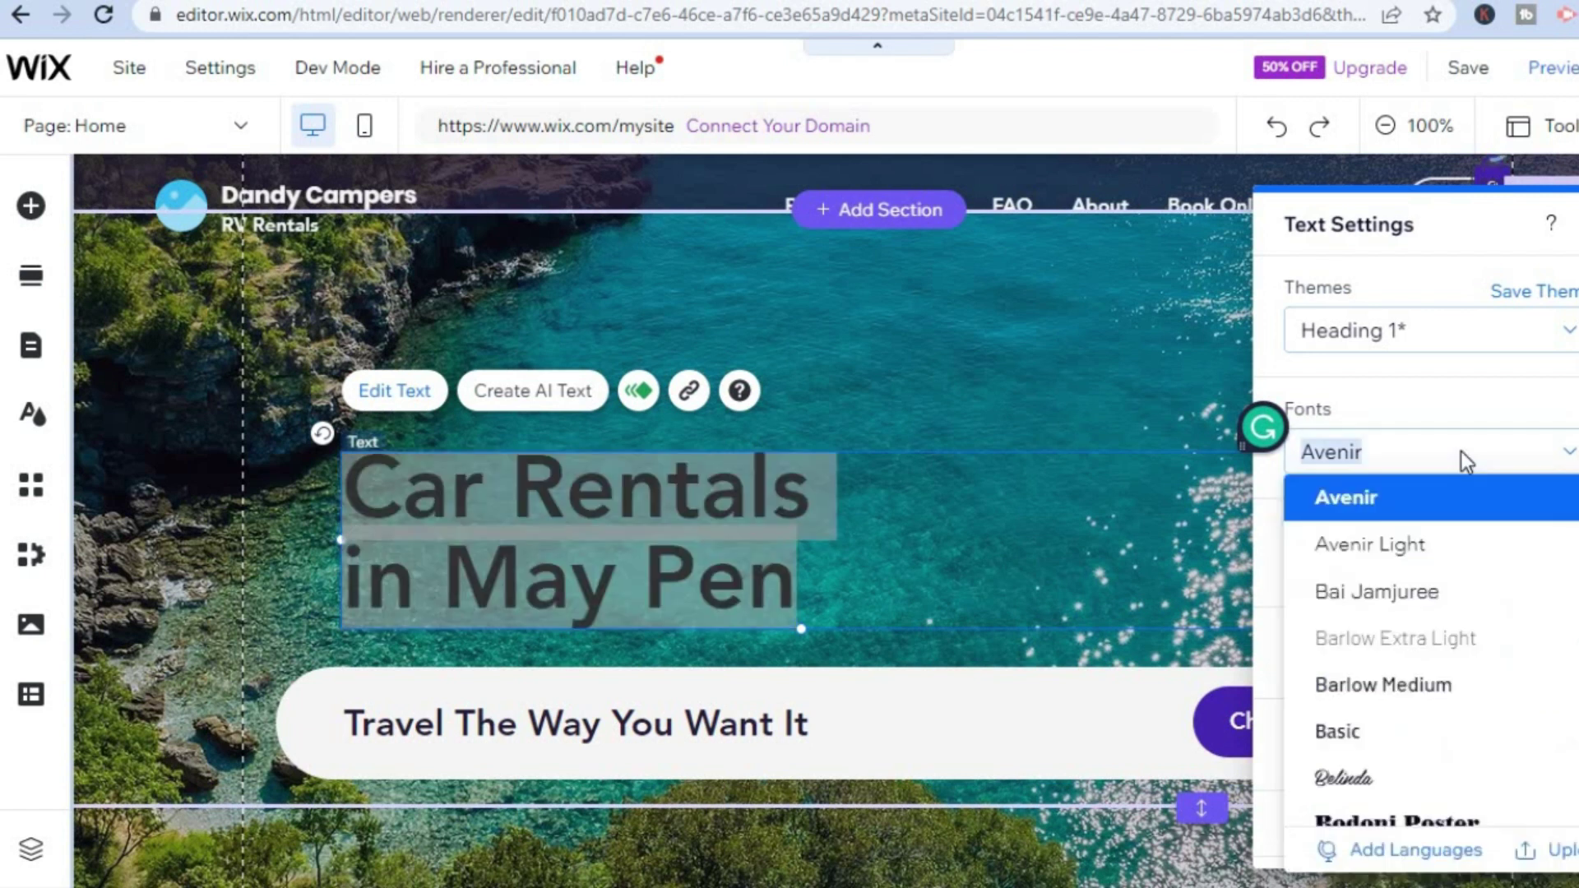
left_click(1431, 688)
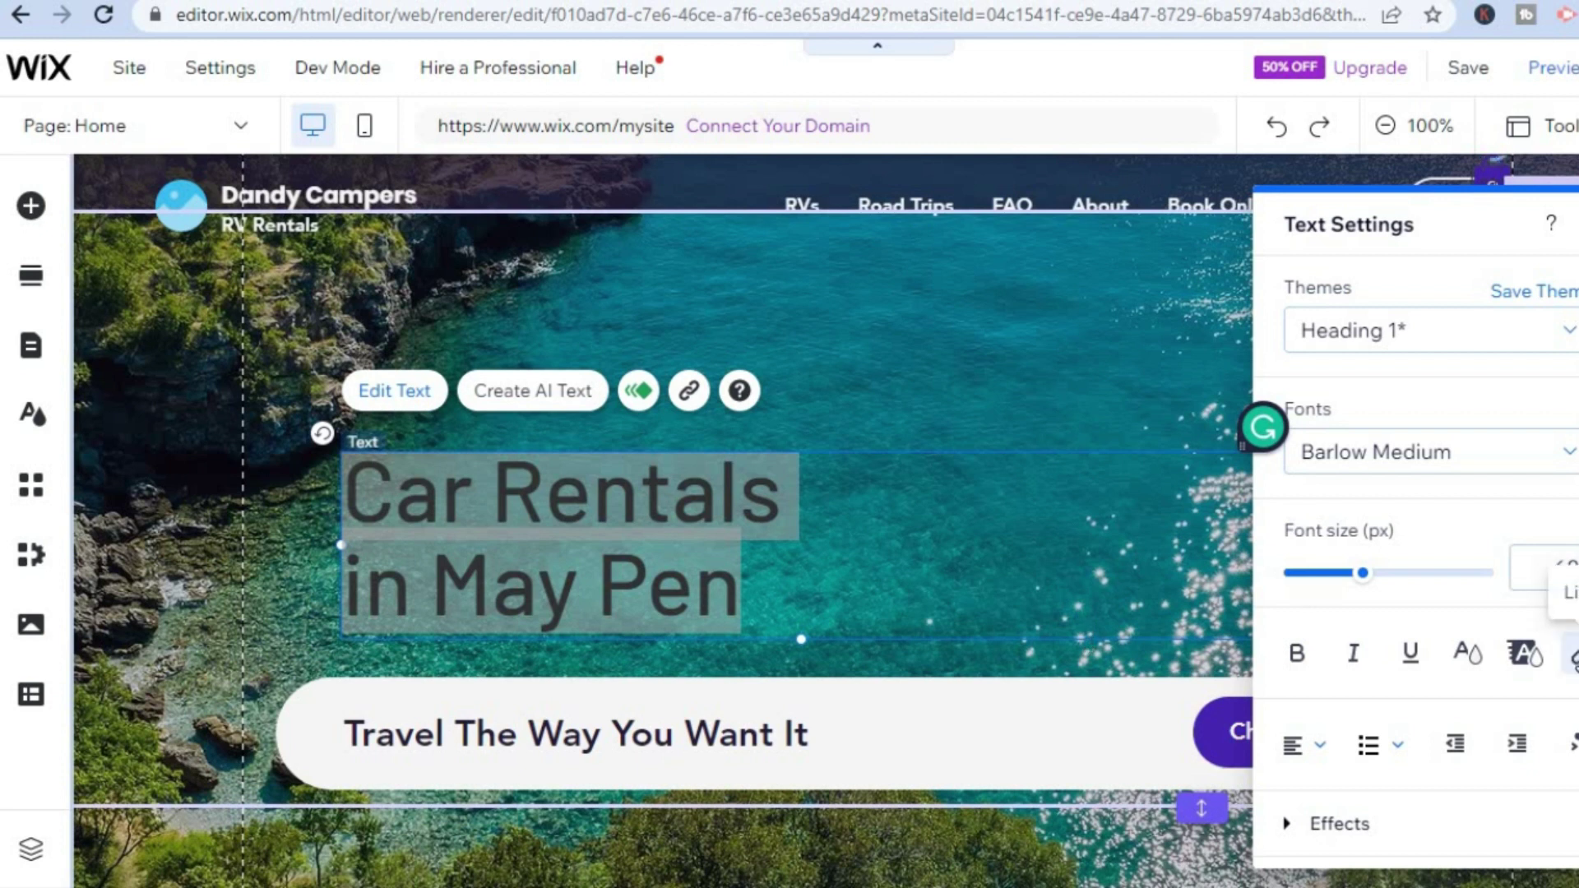
left_click(1069, 655)
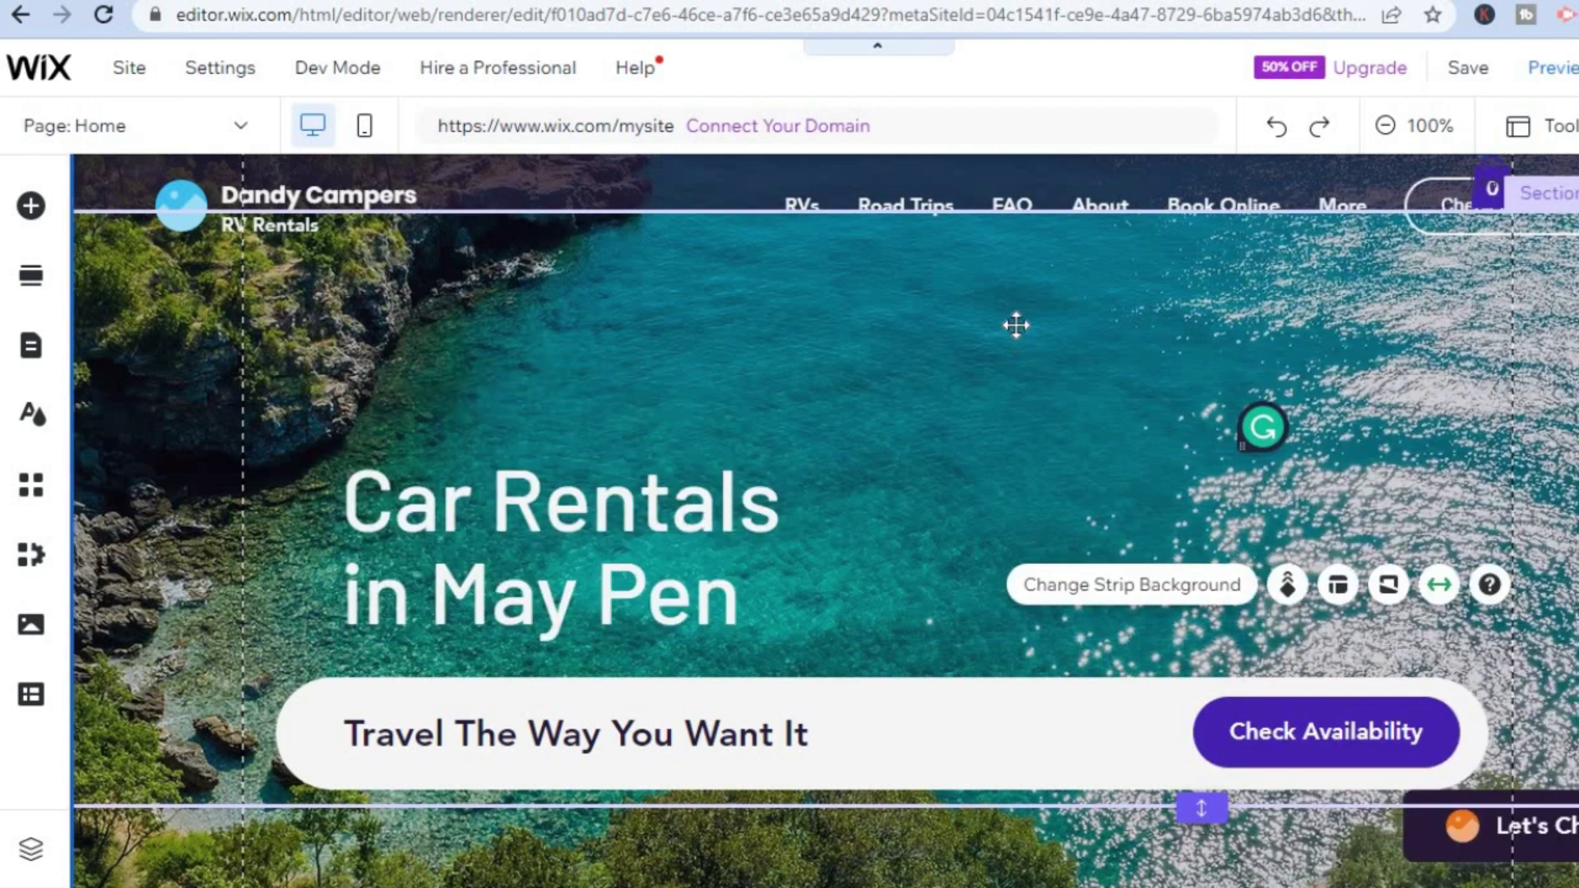
Open the header's quick editing and replace the business name with "Simple Answers".
left_click(334, 194)
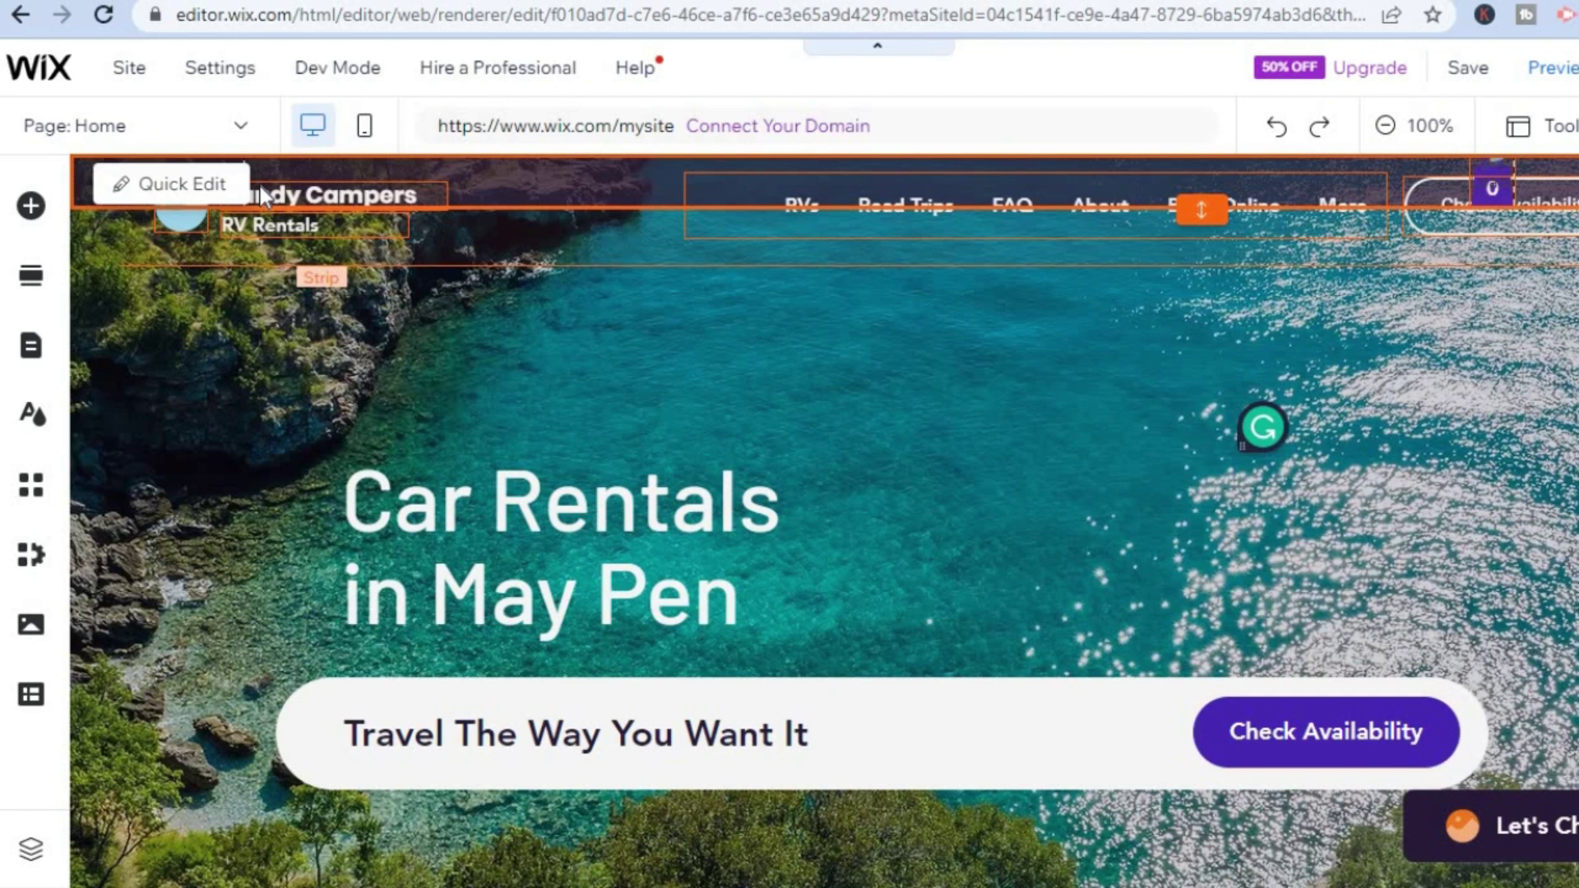
left_click(200, 192)
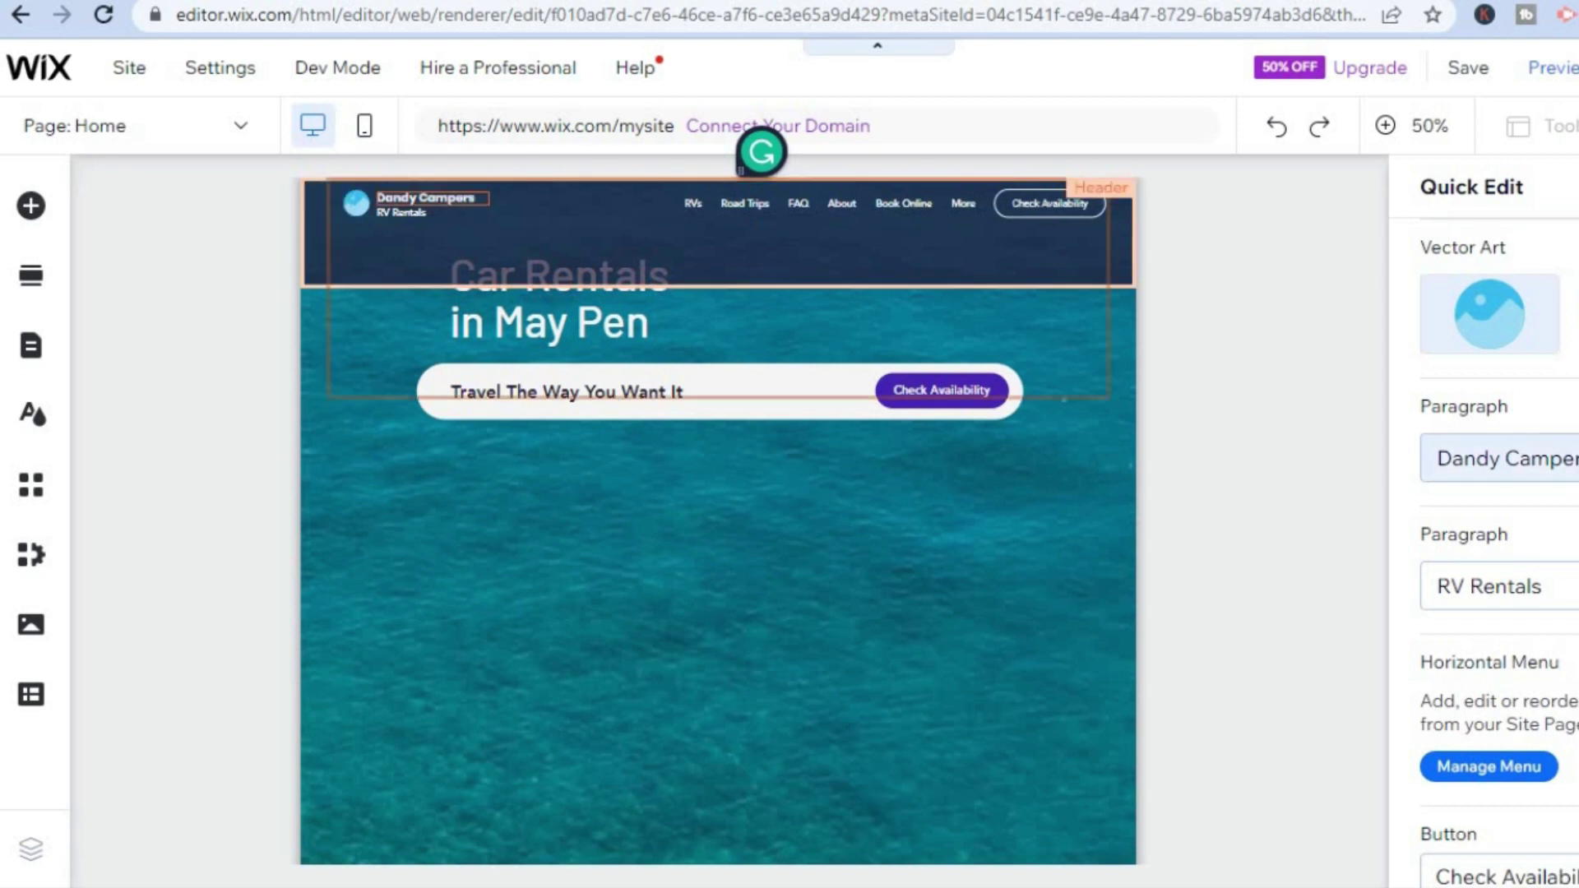
left_click(1505, 459)
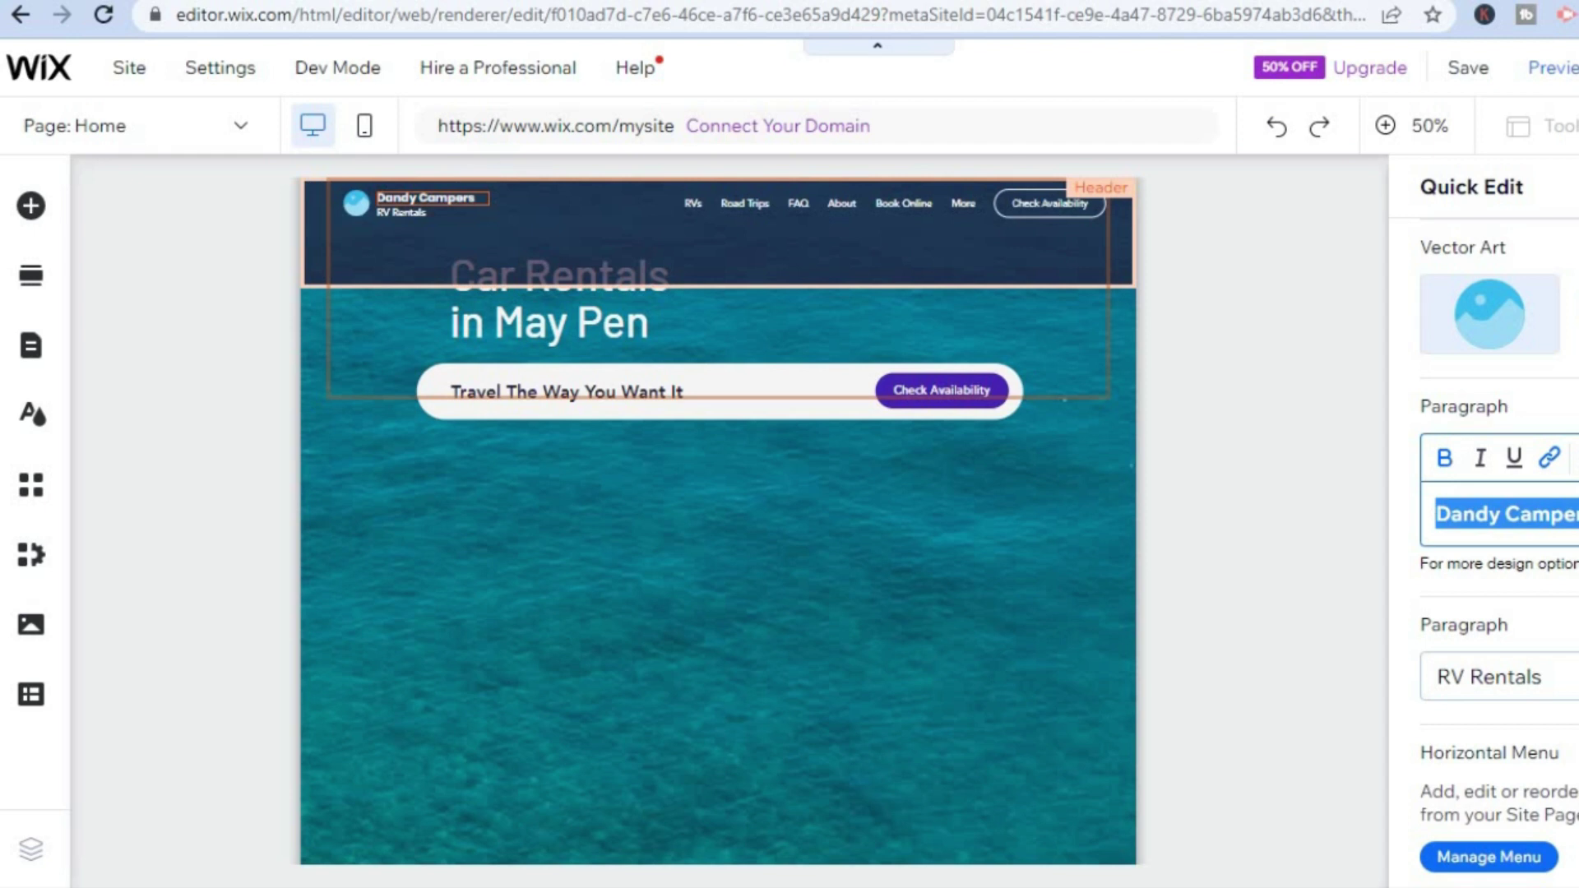
type("S")
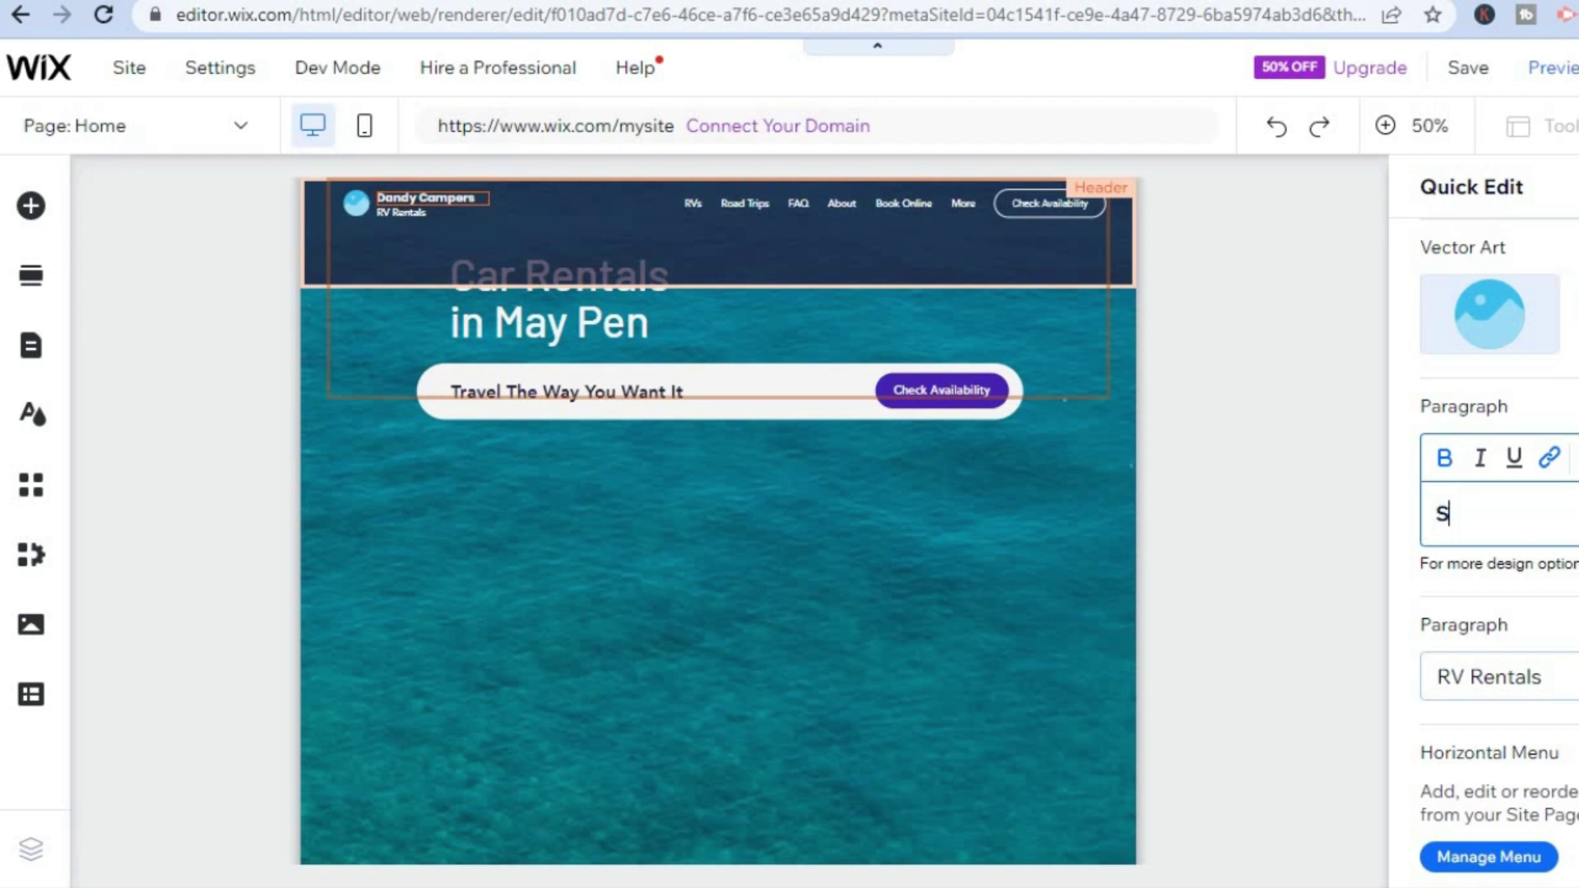
type("impl")
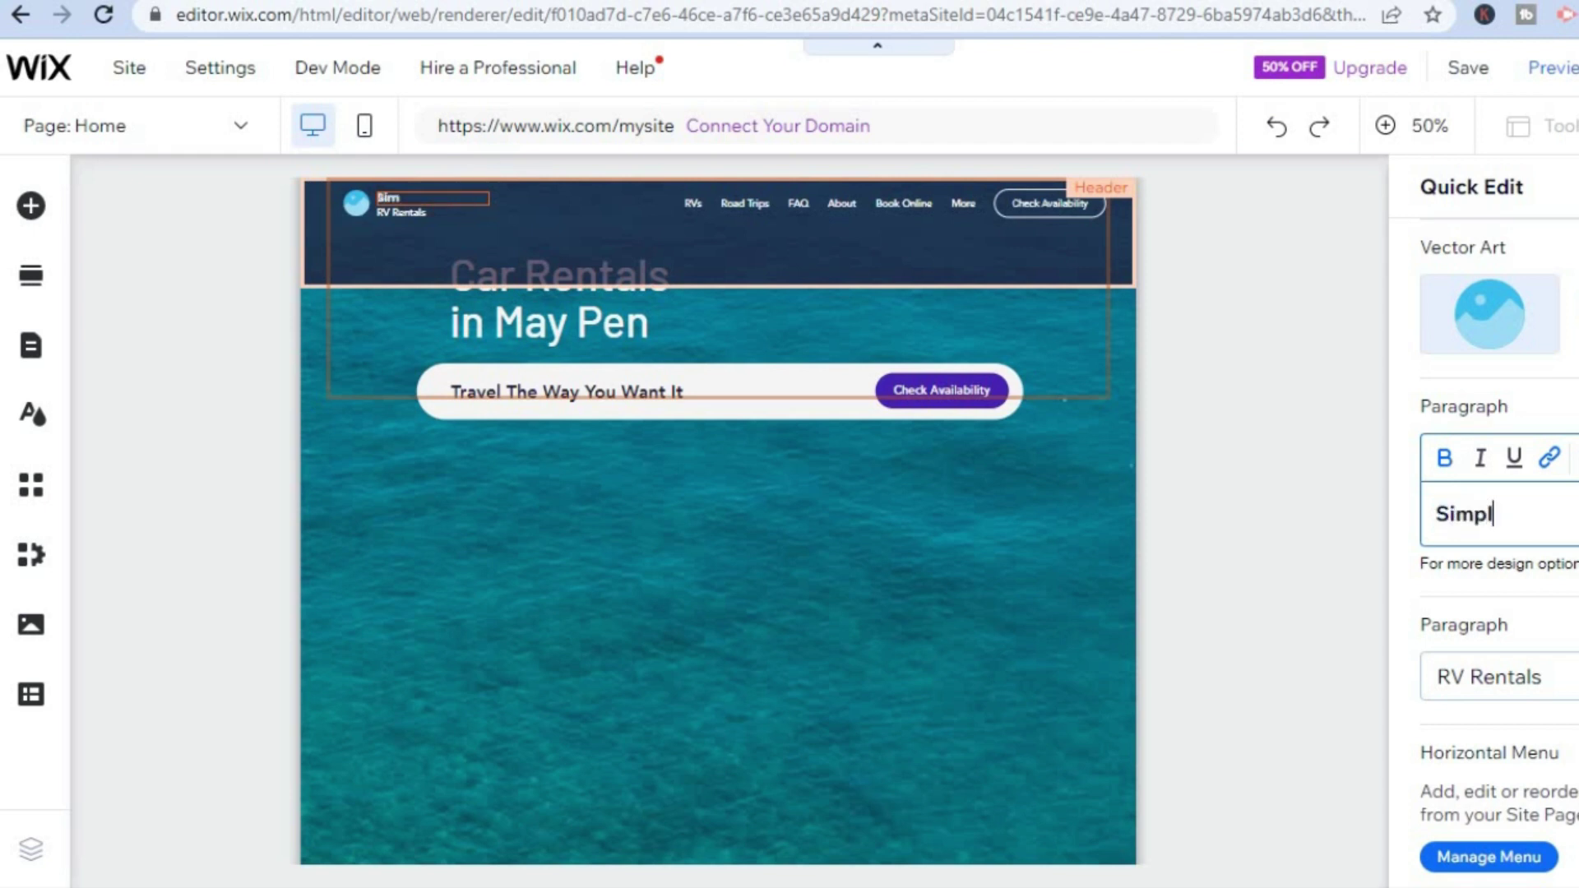
type("e Answers")
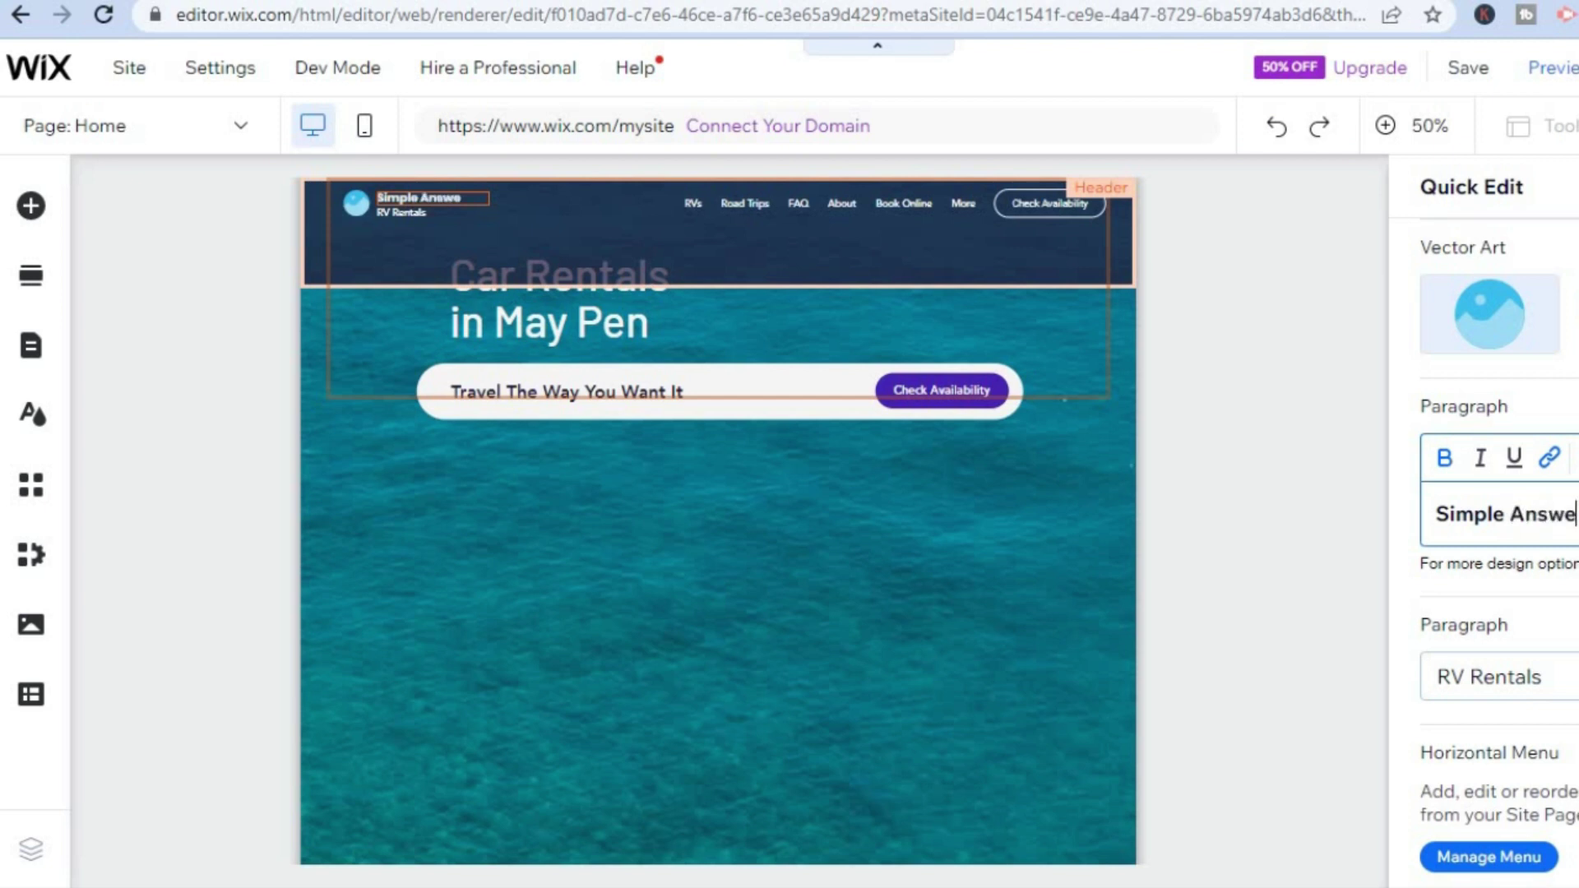
Replace "RV" with "CAr" in the header's tagline under the business name and close the quick editing.
left_click(1469, 681)
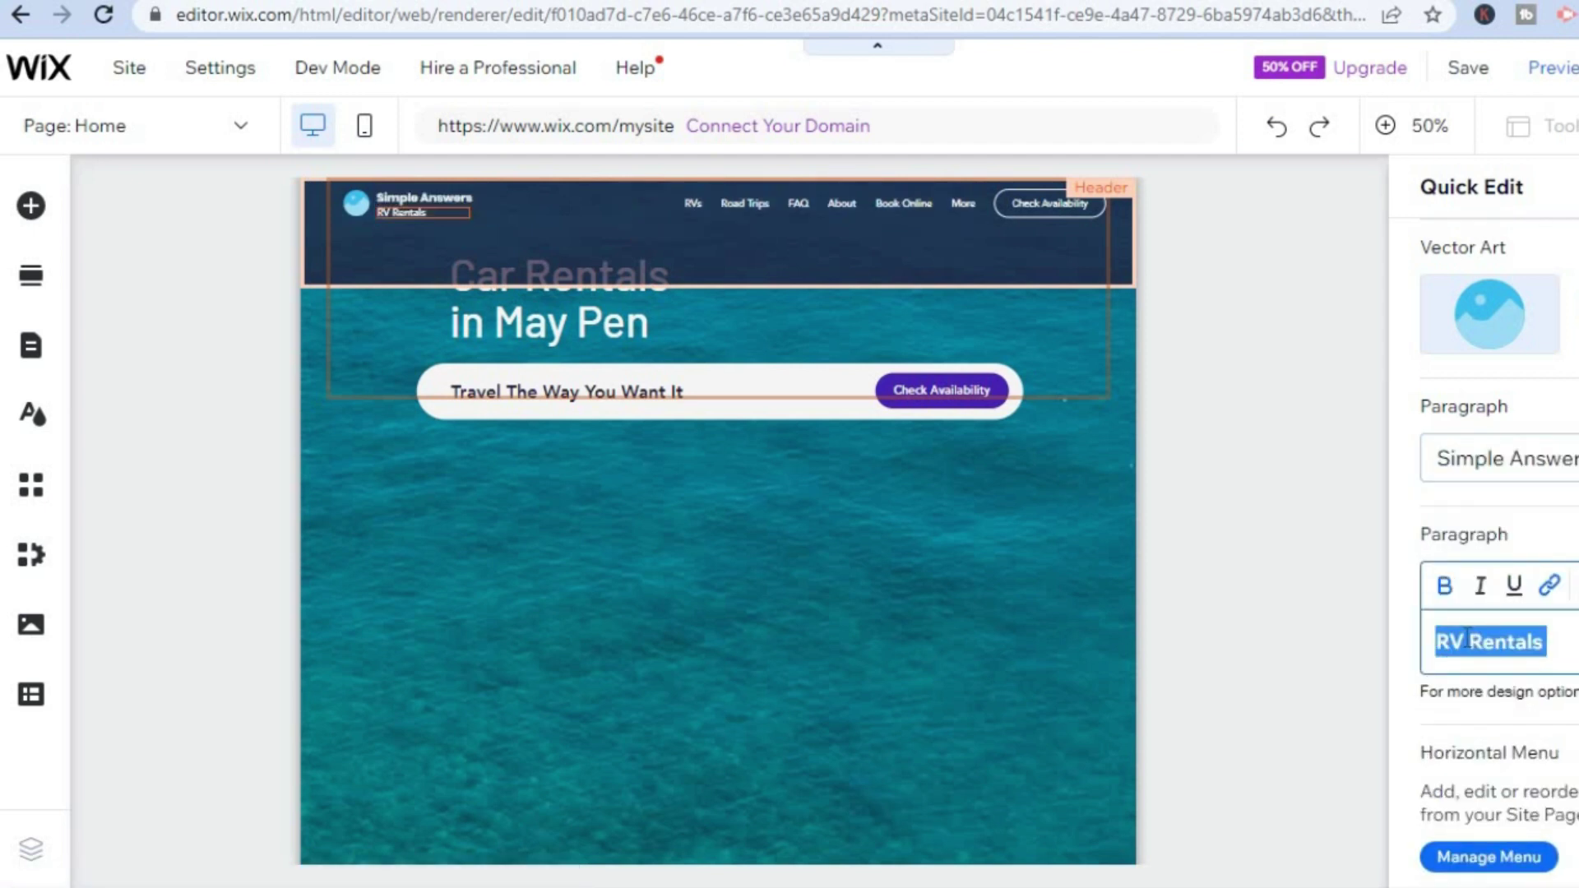
left_click(1467, 640)
double_click(1439, 645)
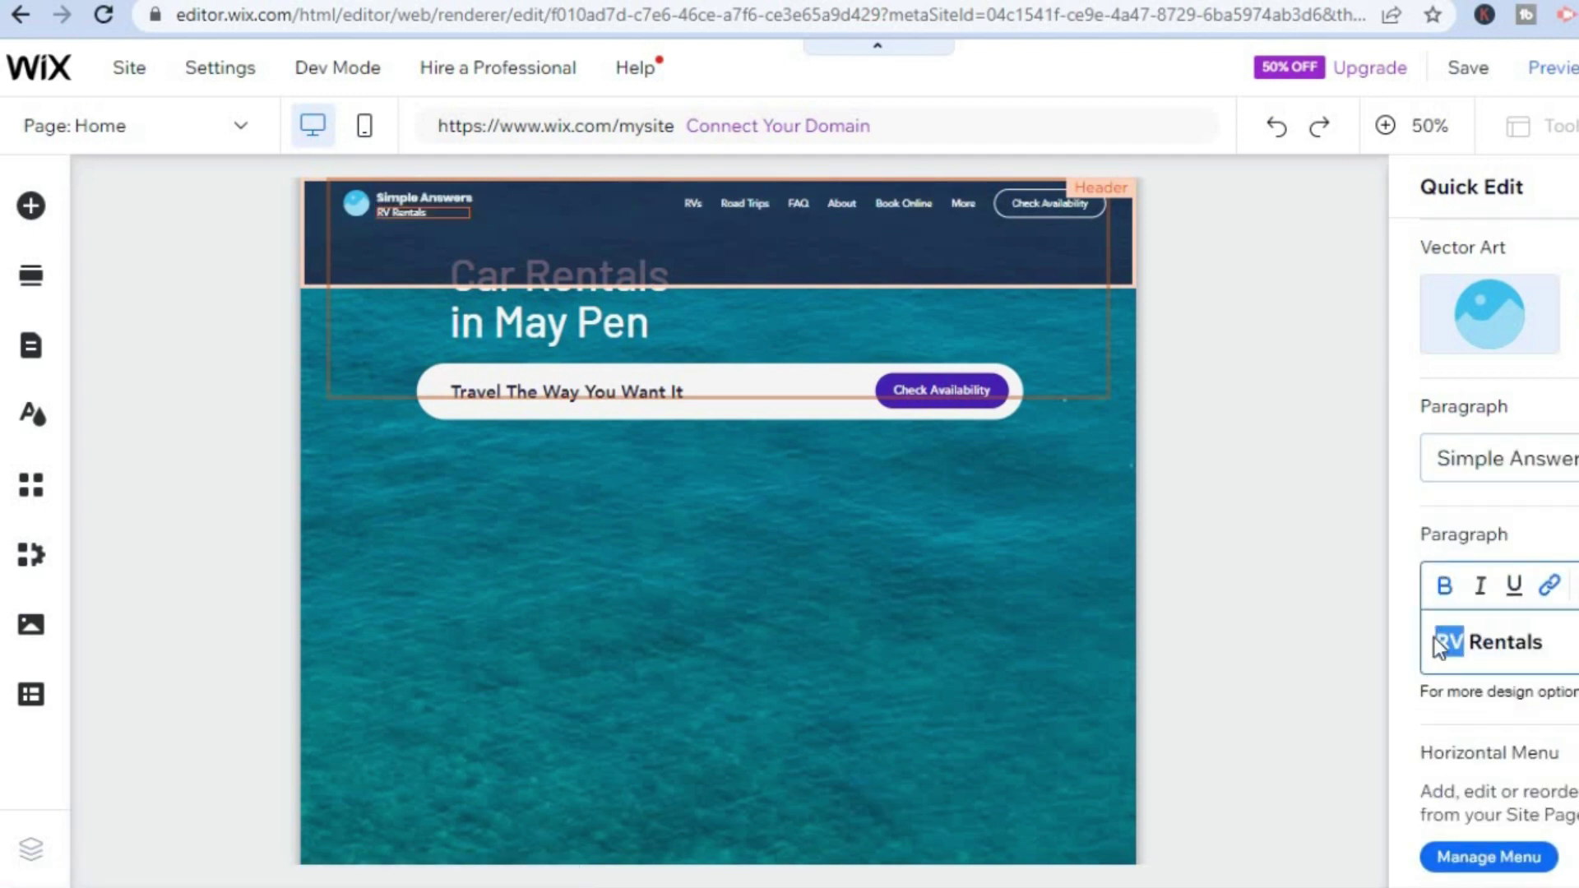
type("CAr")
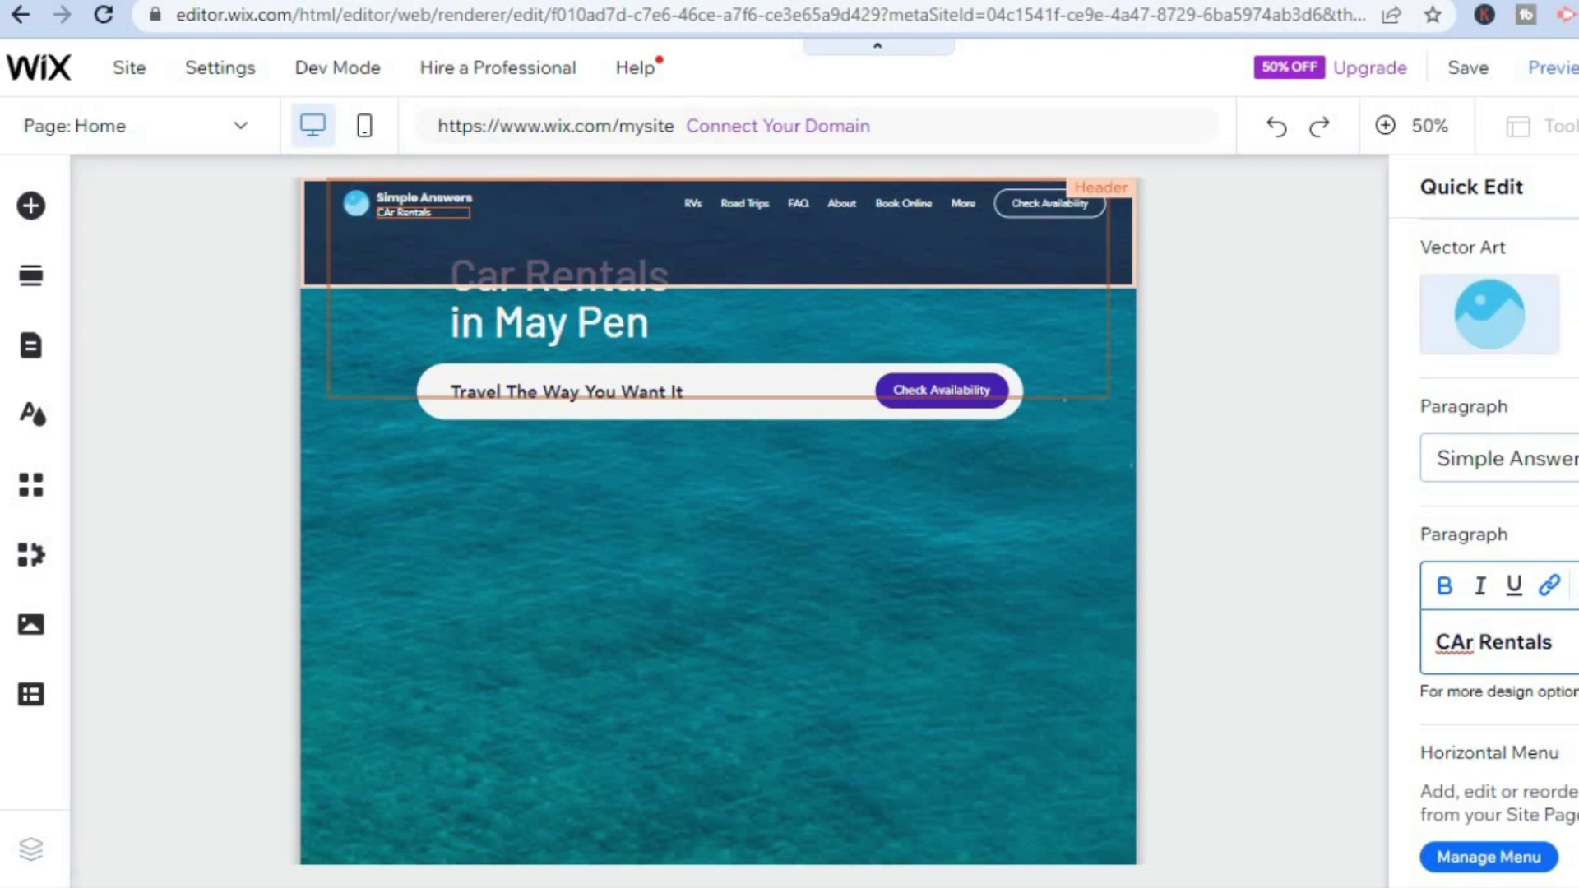
scroll(1498, 543, "down", 5)
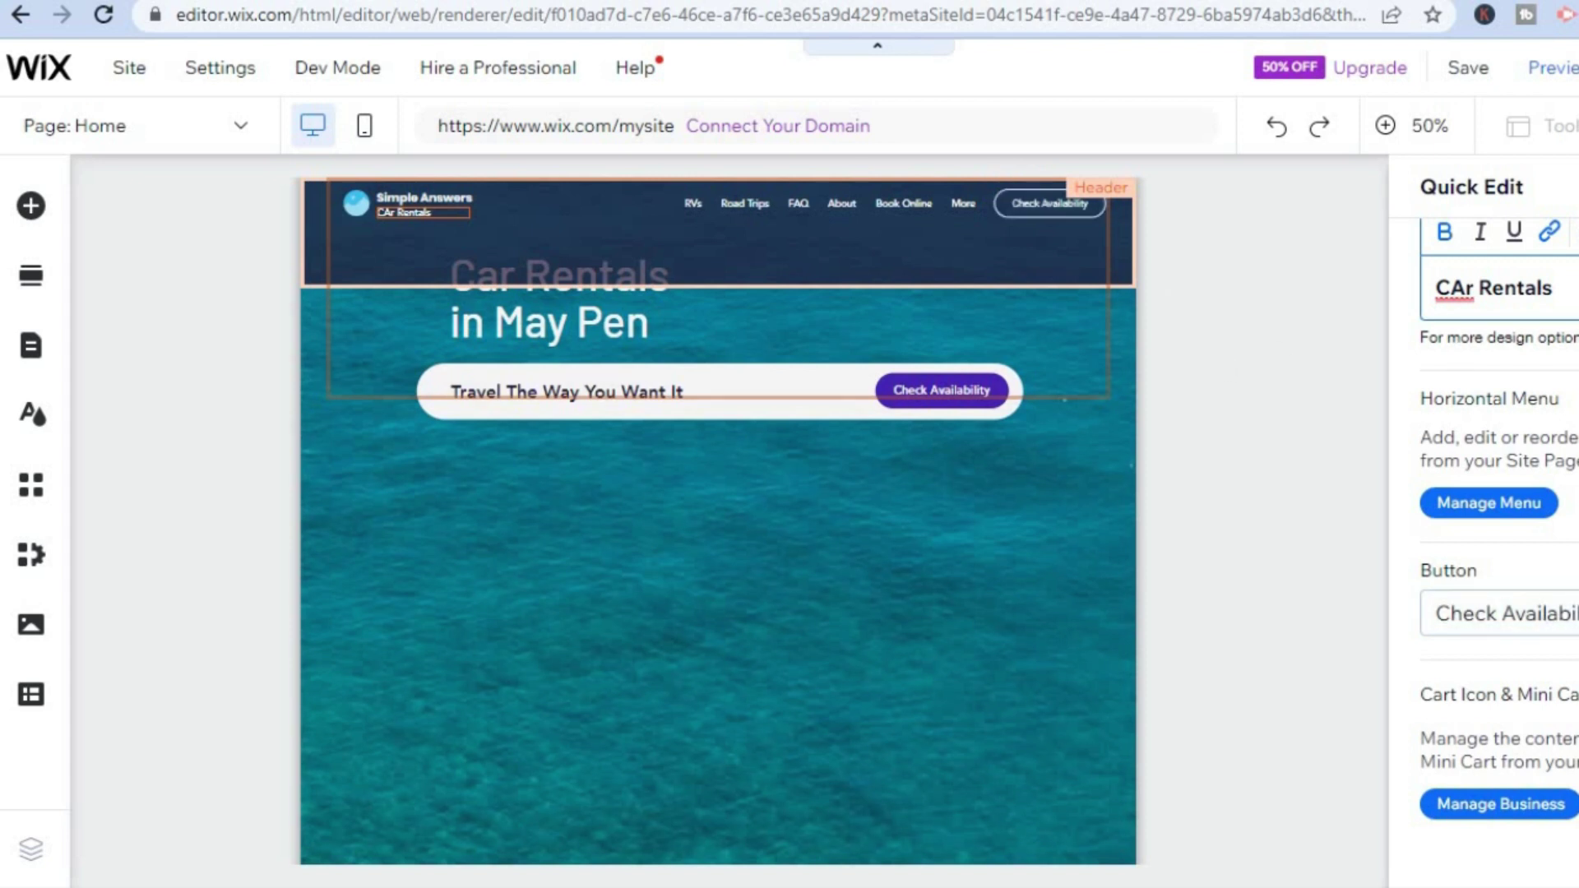
key("Escape")
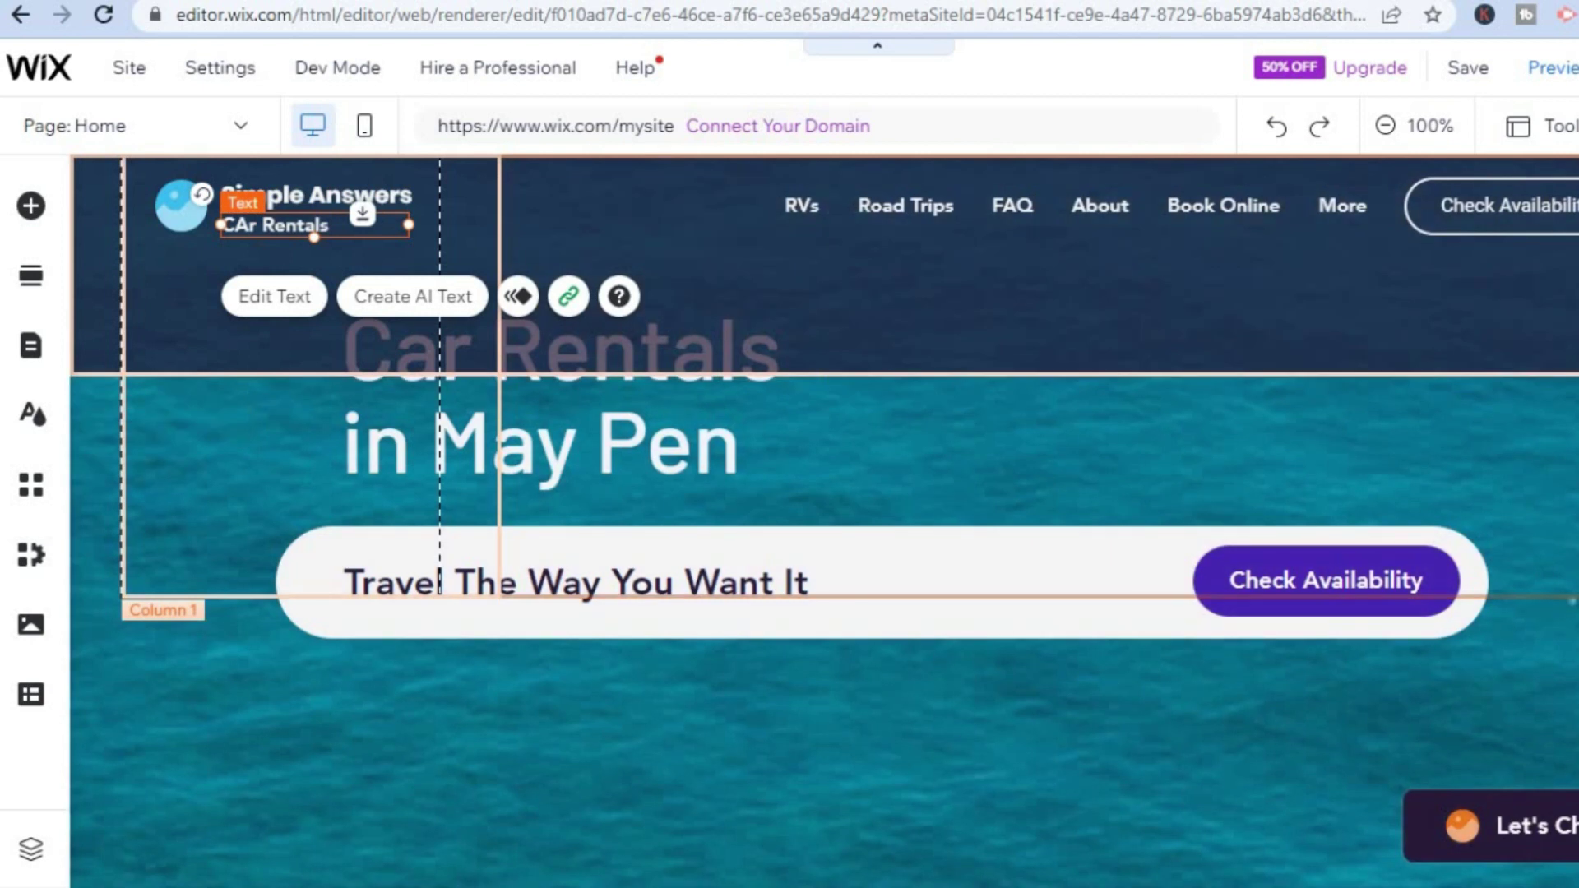
scroll(824, 521, "down", 10)
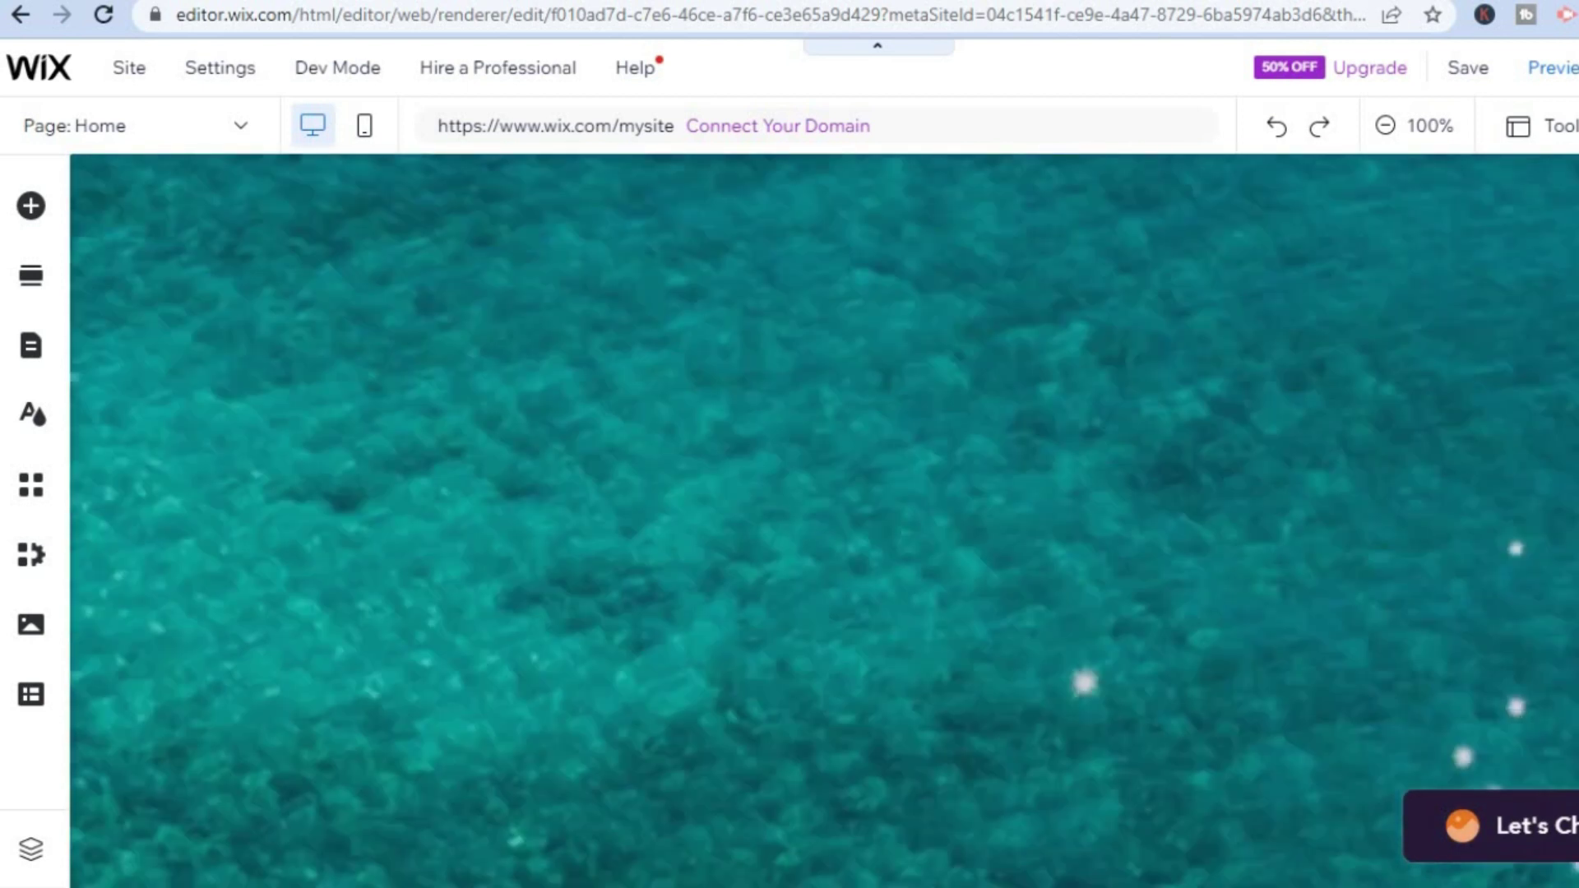
scroll(824, 521, "up", 10)
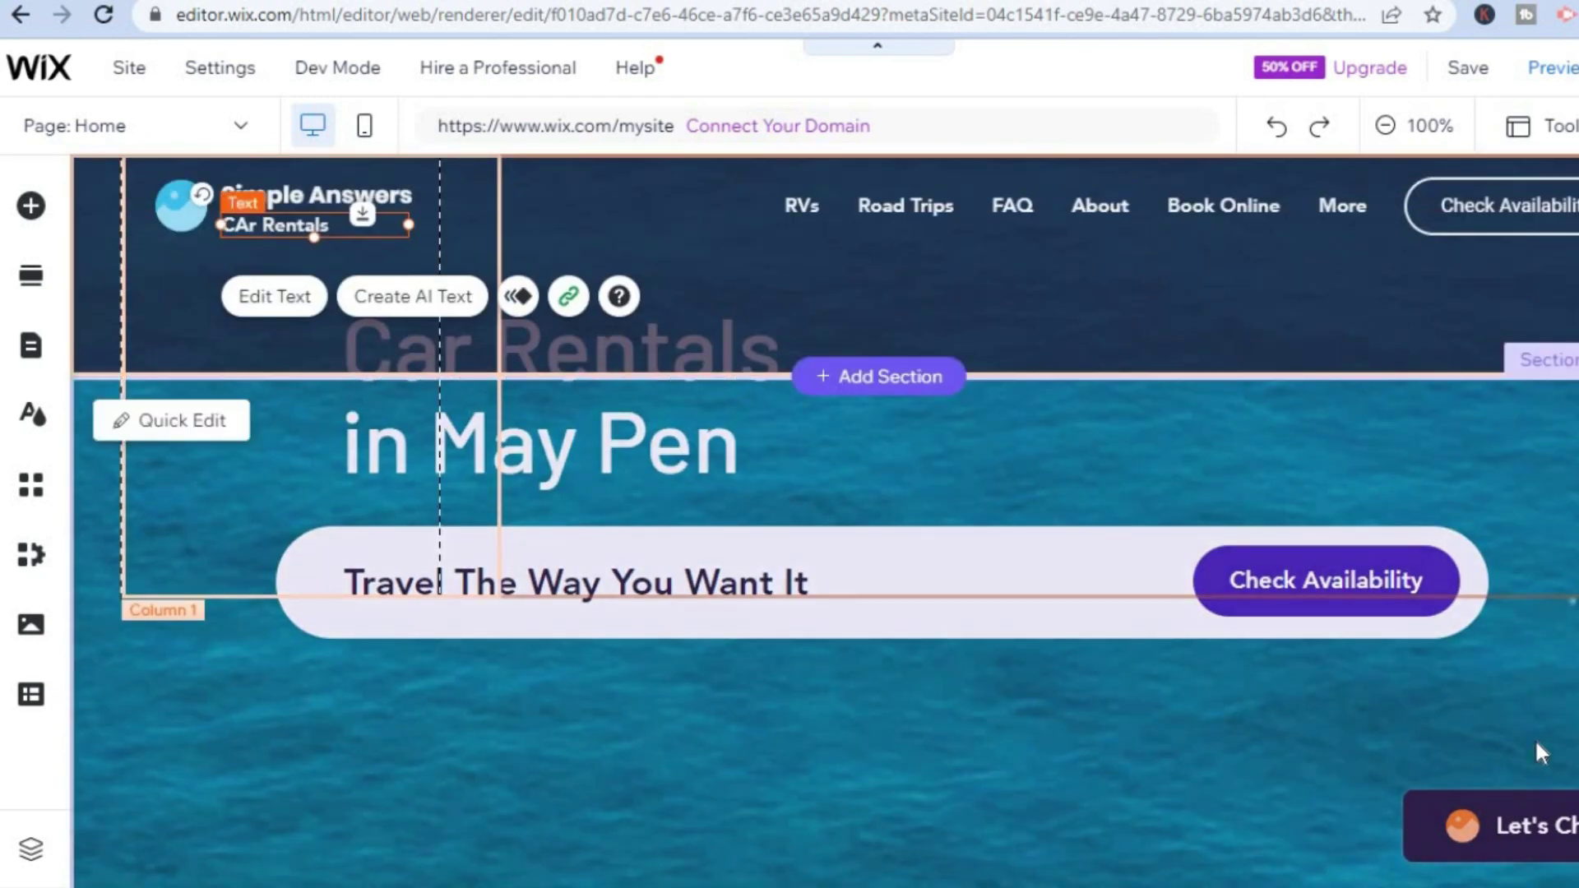
left_click(1535, 738)
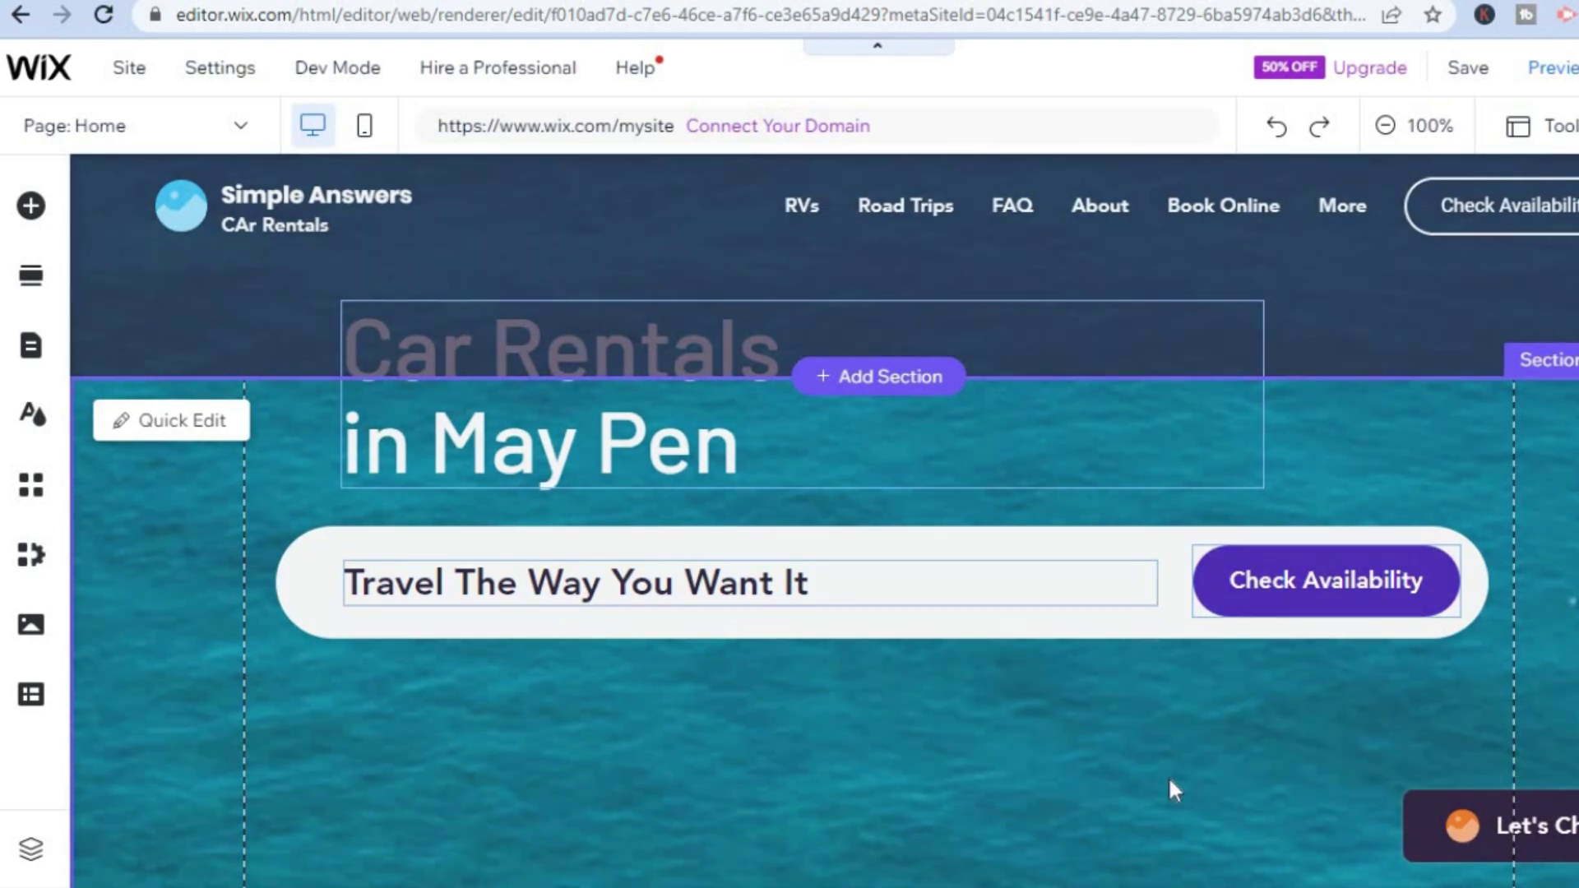
left_click(1169, 779)
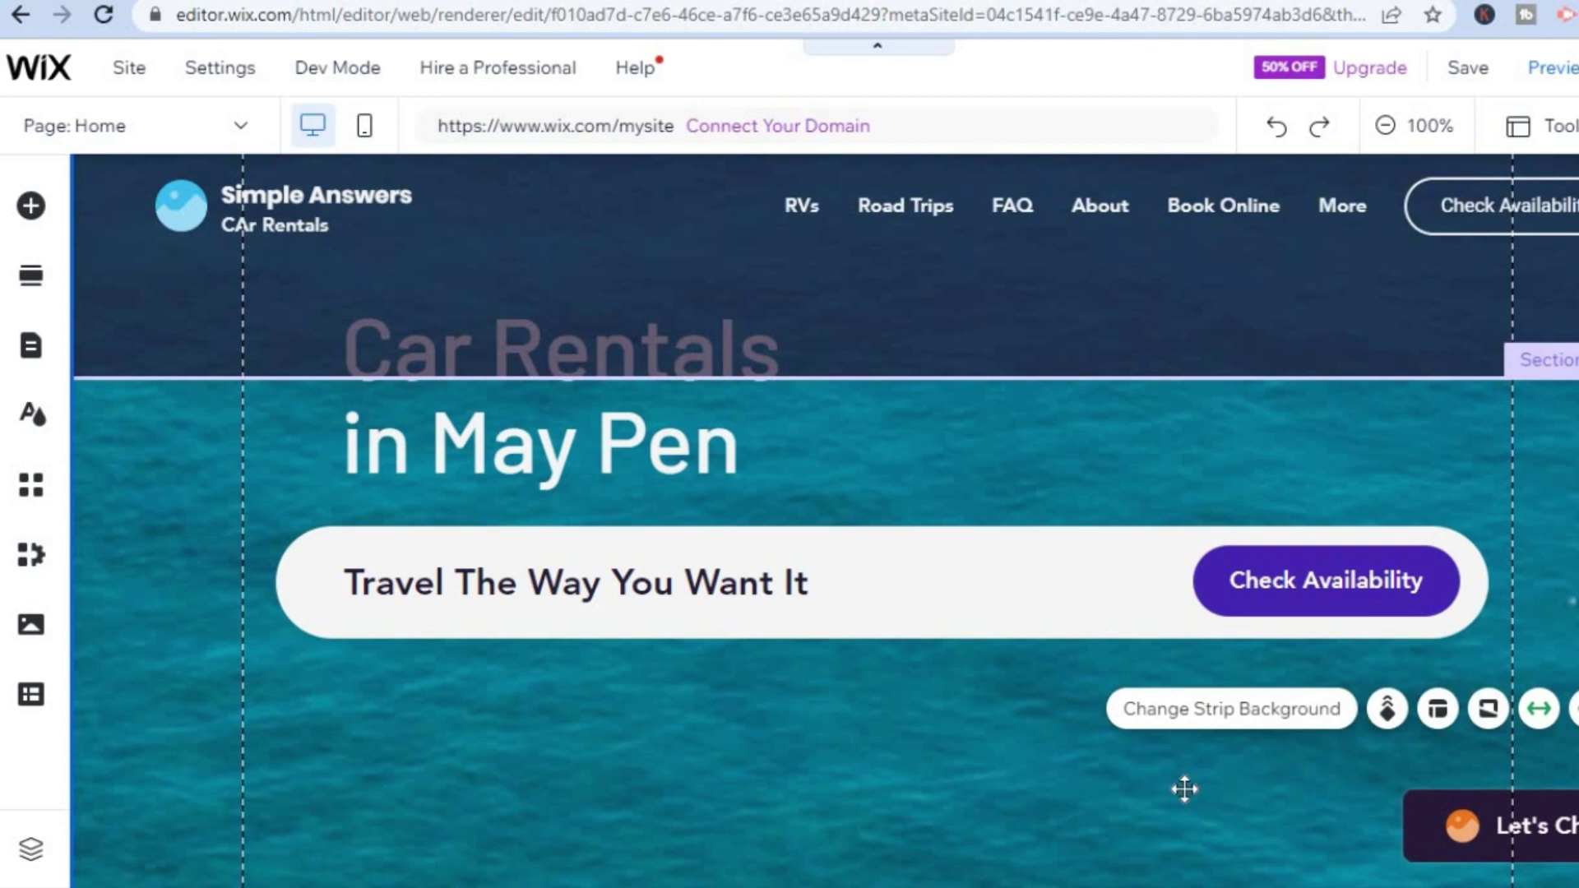
Try the snowy mountain and citrus fruit backgrounds on the hero strip, and settle on the green and orange gradient.
left_click(1219, 721)
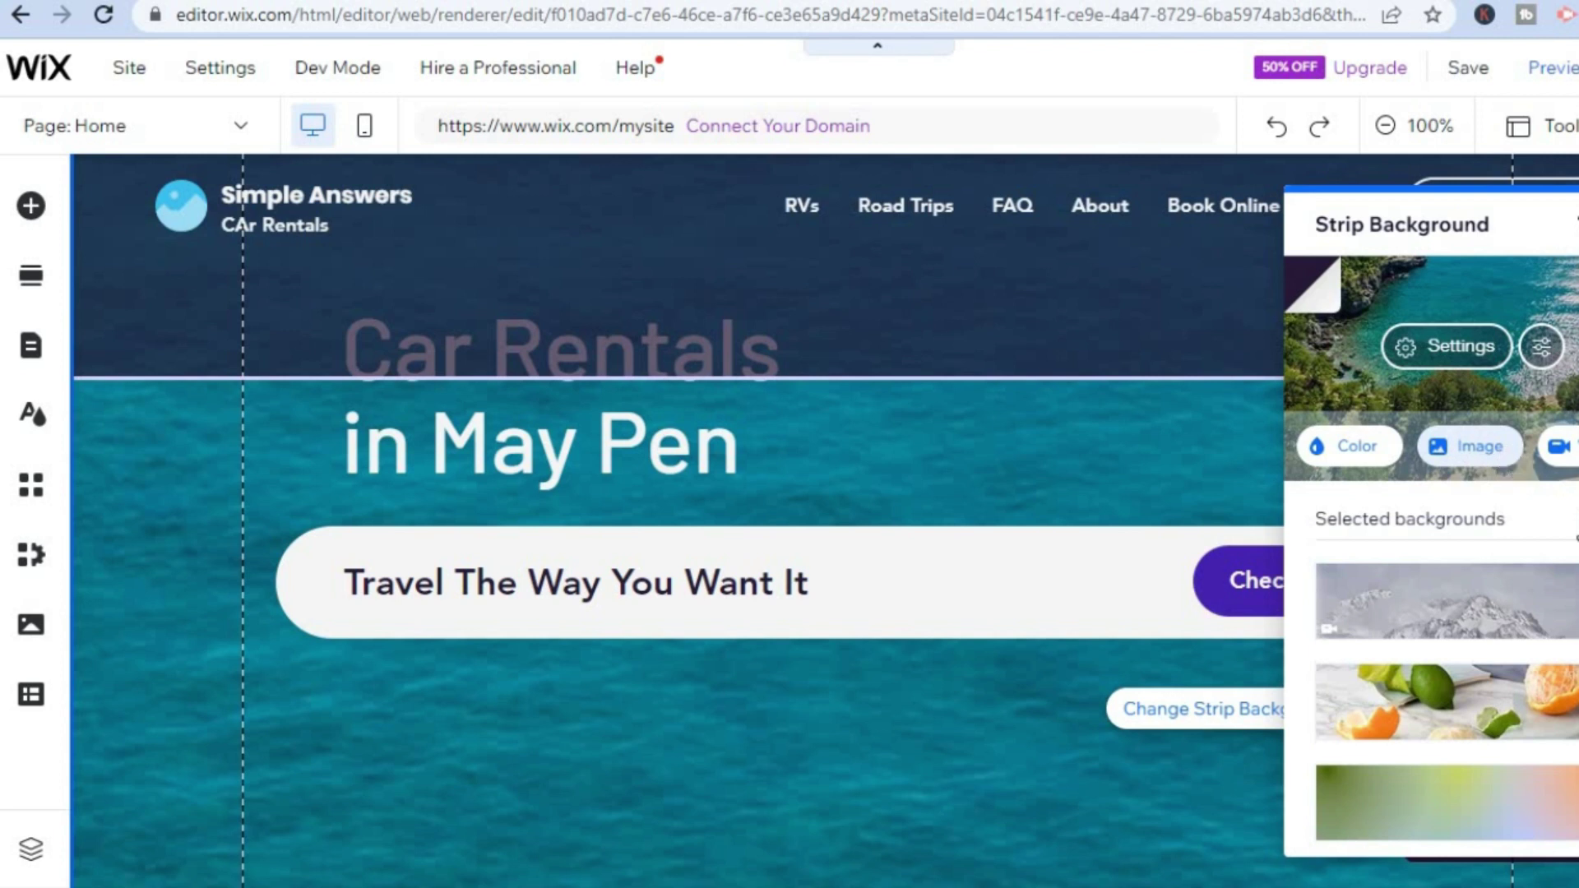
left_click(1571, 594)
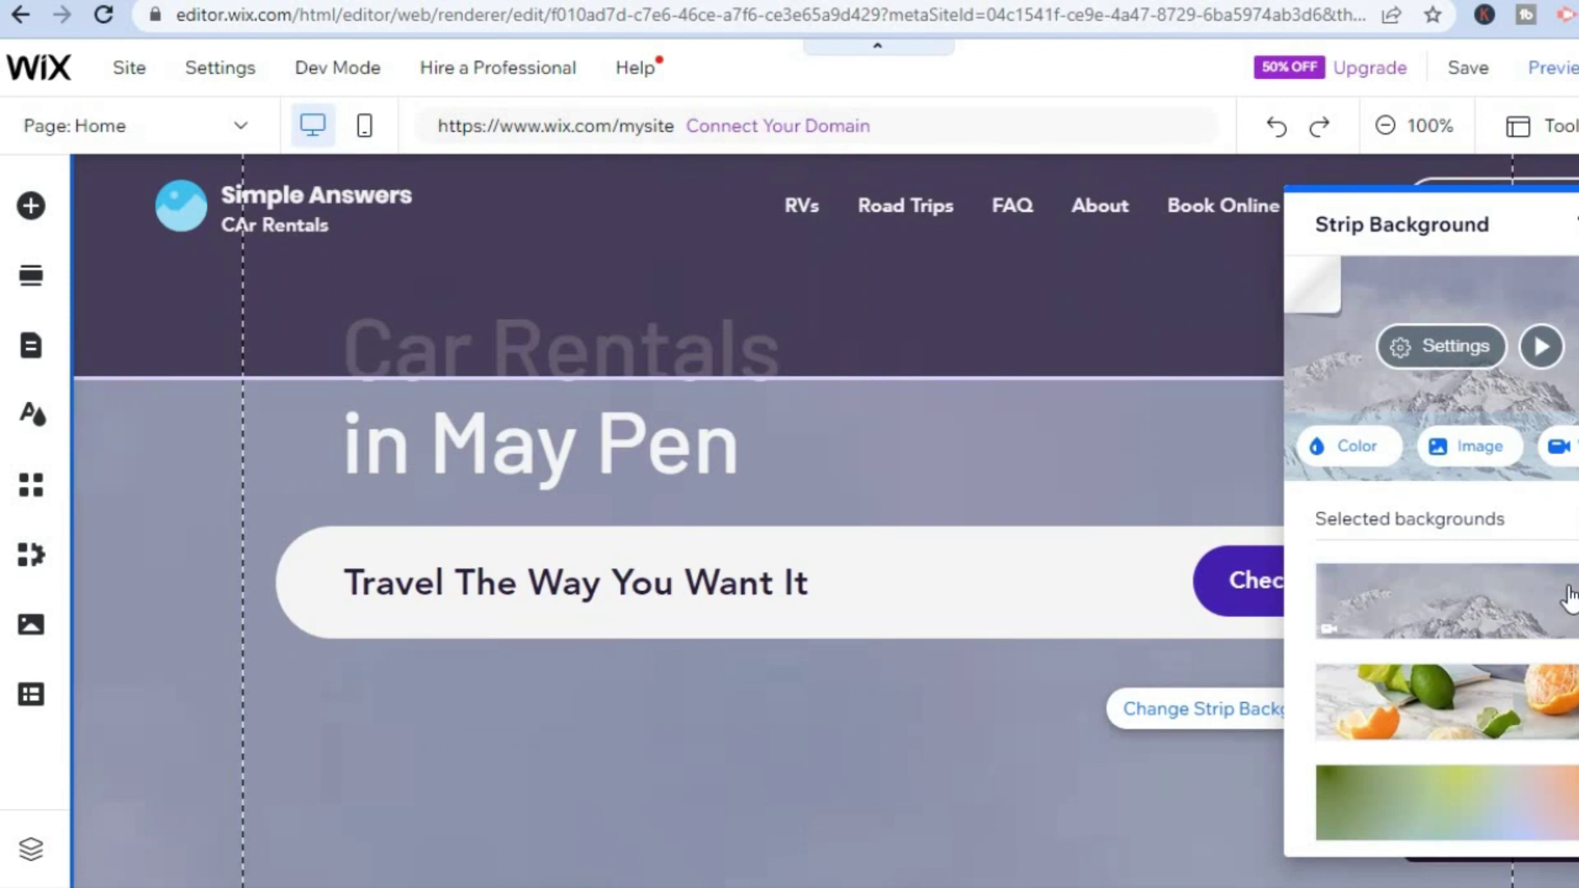
left_click(1505, 724)
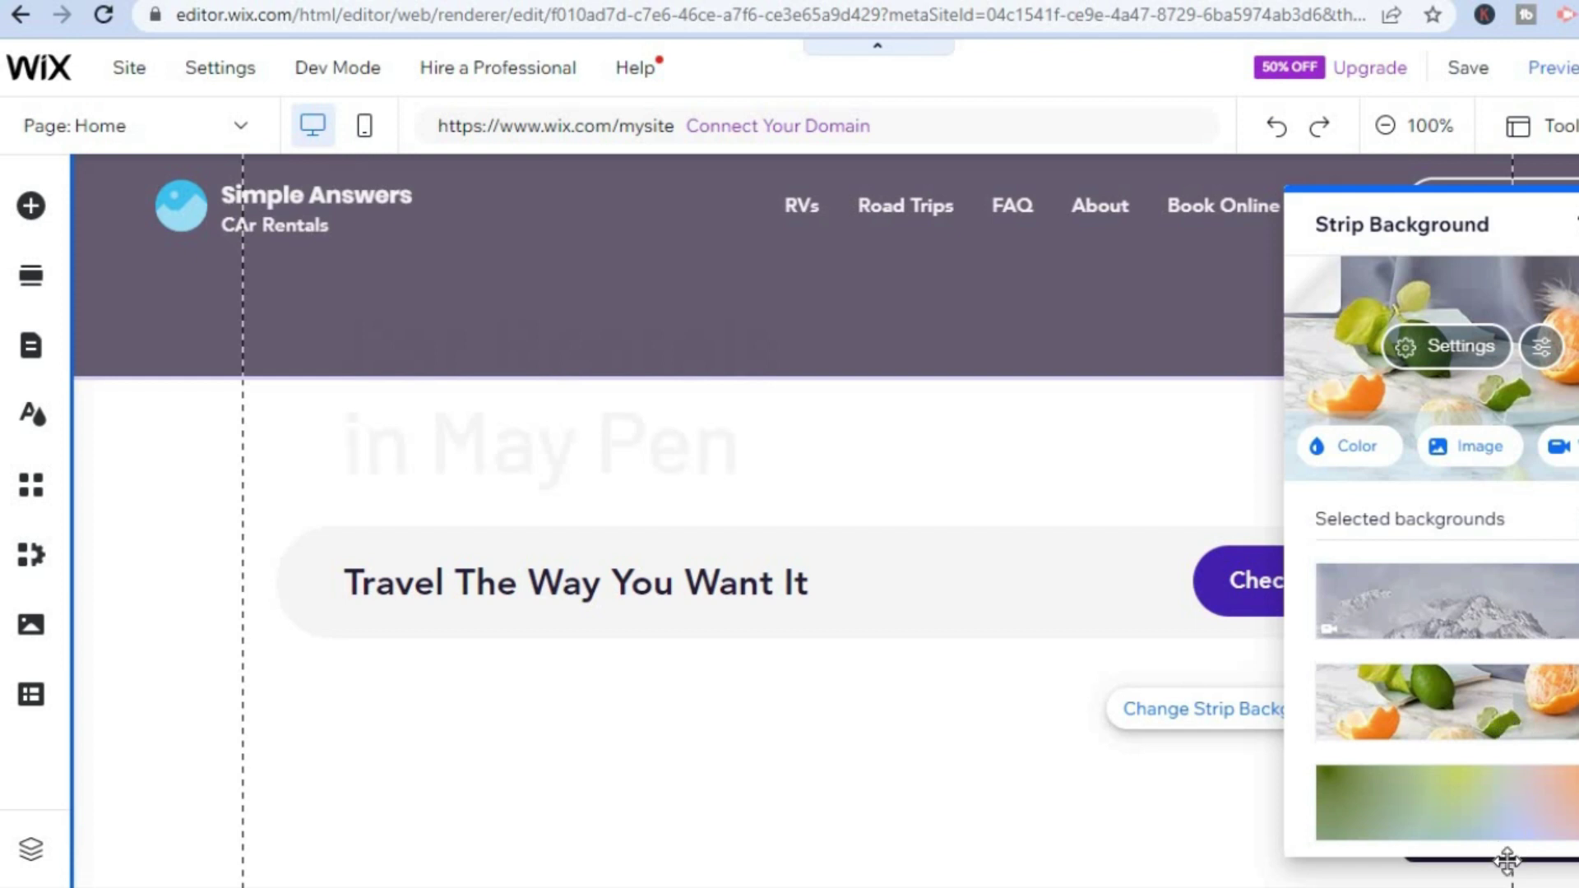
mouse_move(1441, 806)
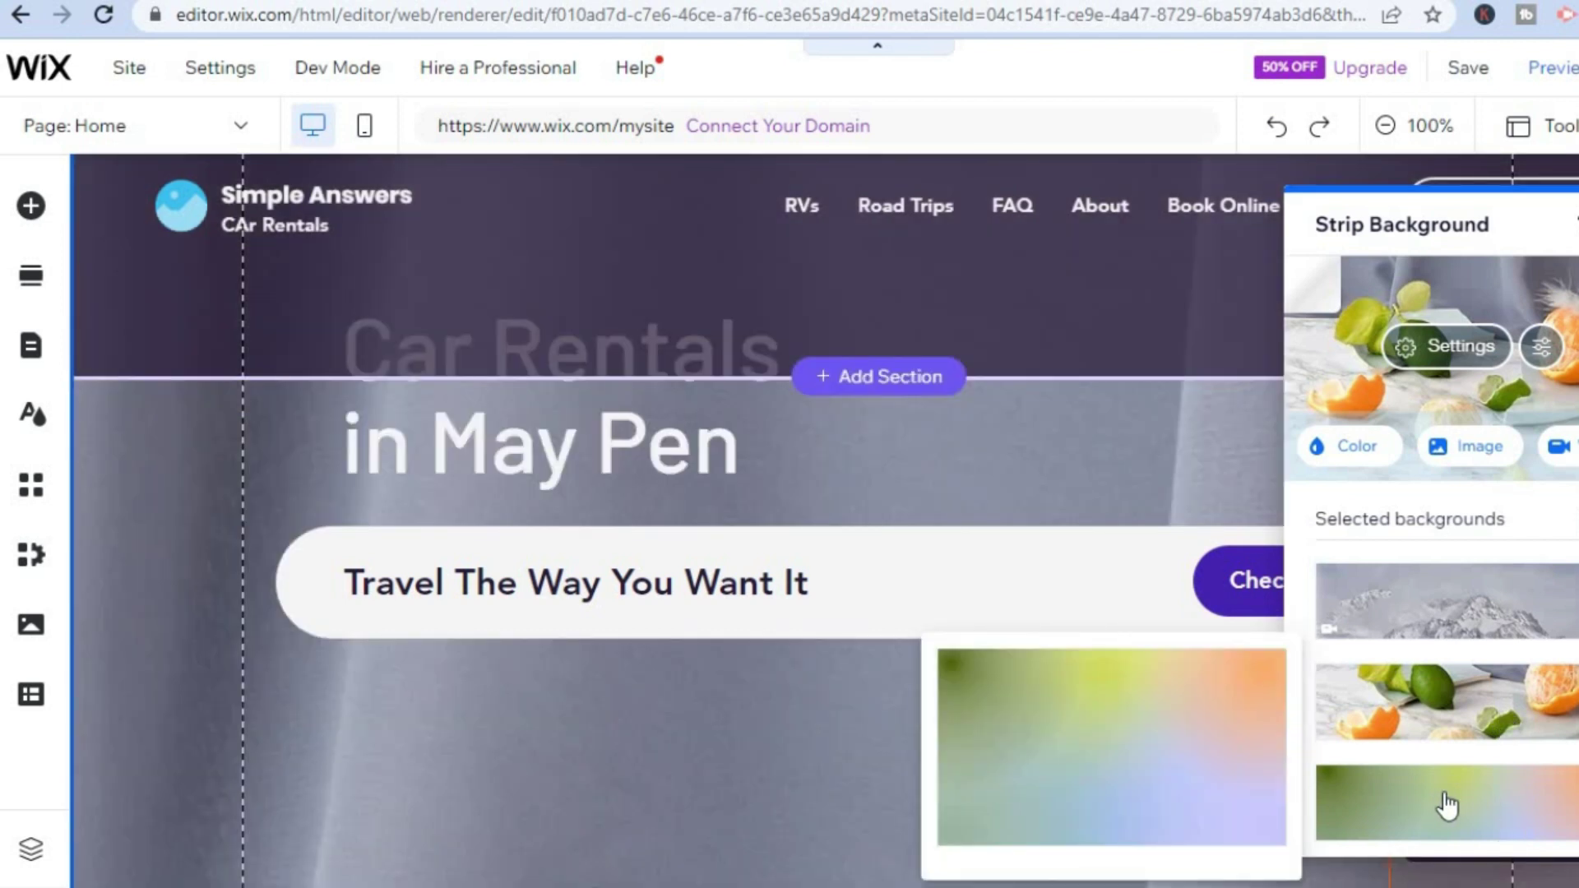
left_click(1447, 806)
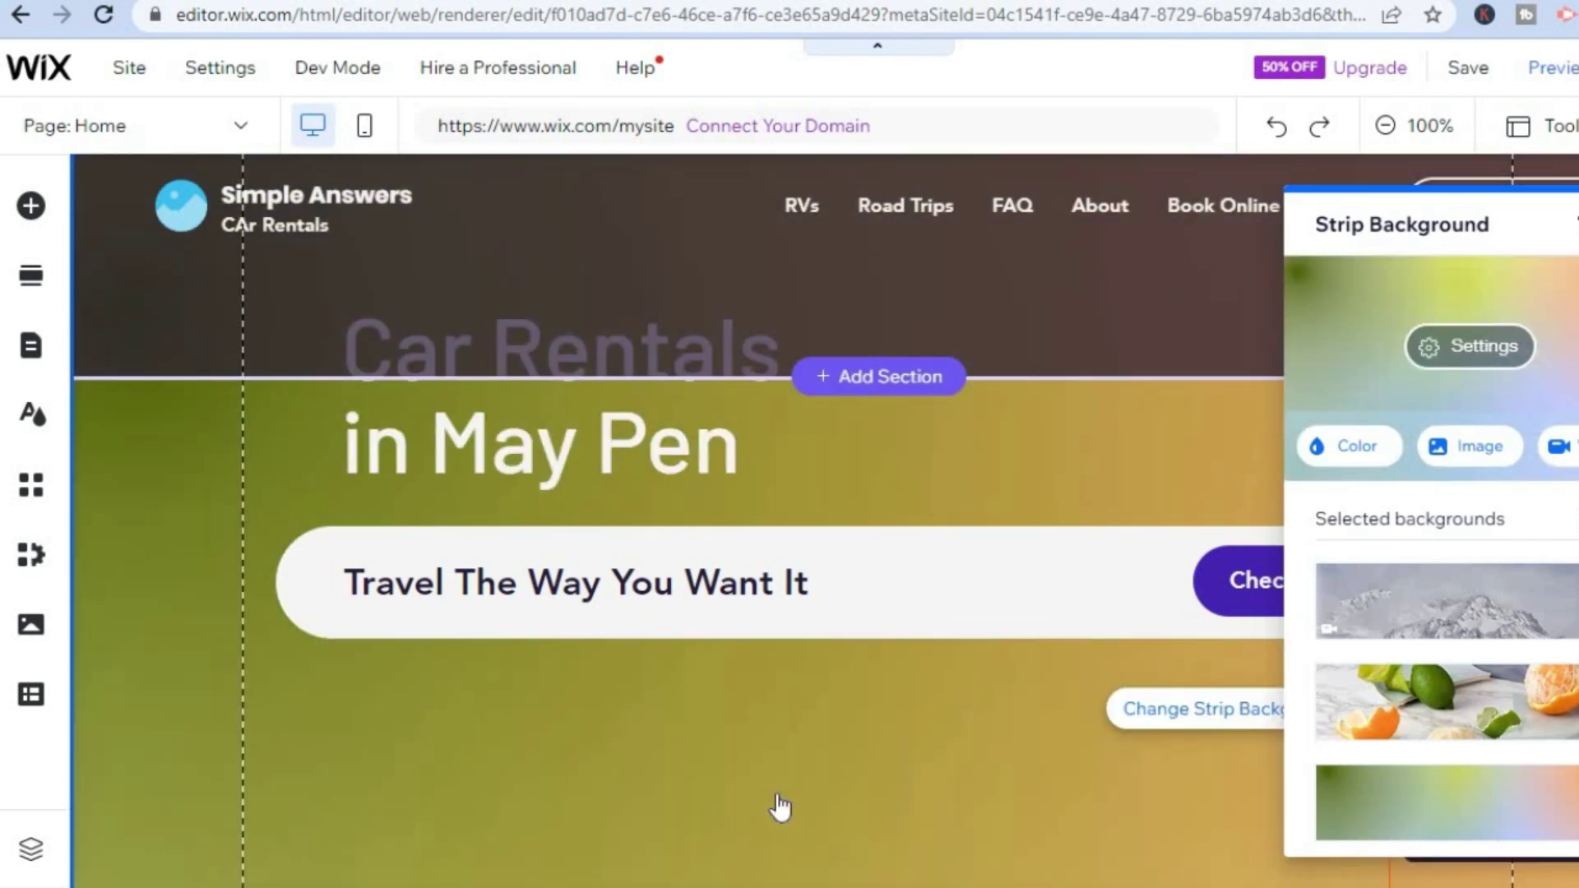
left_click(860, 752)
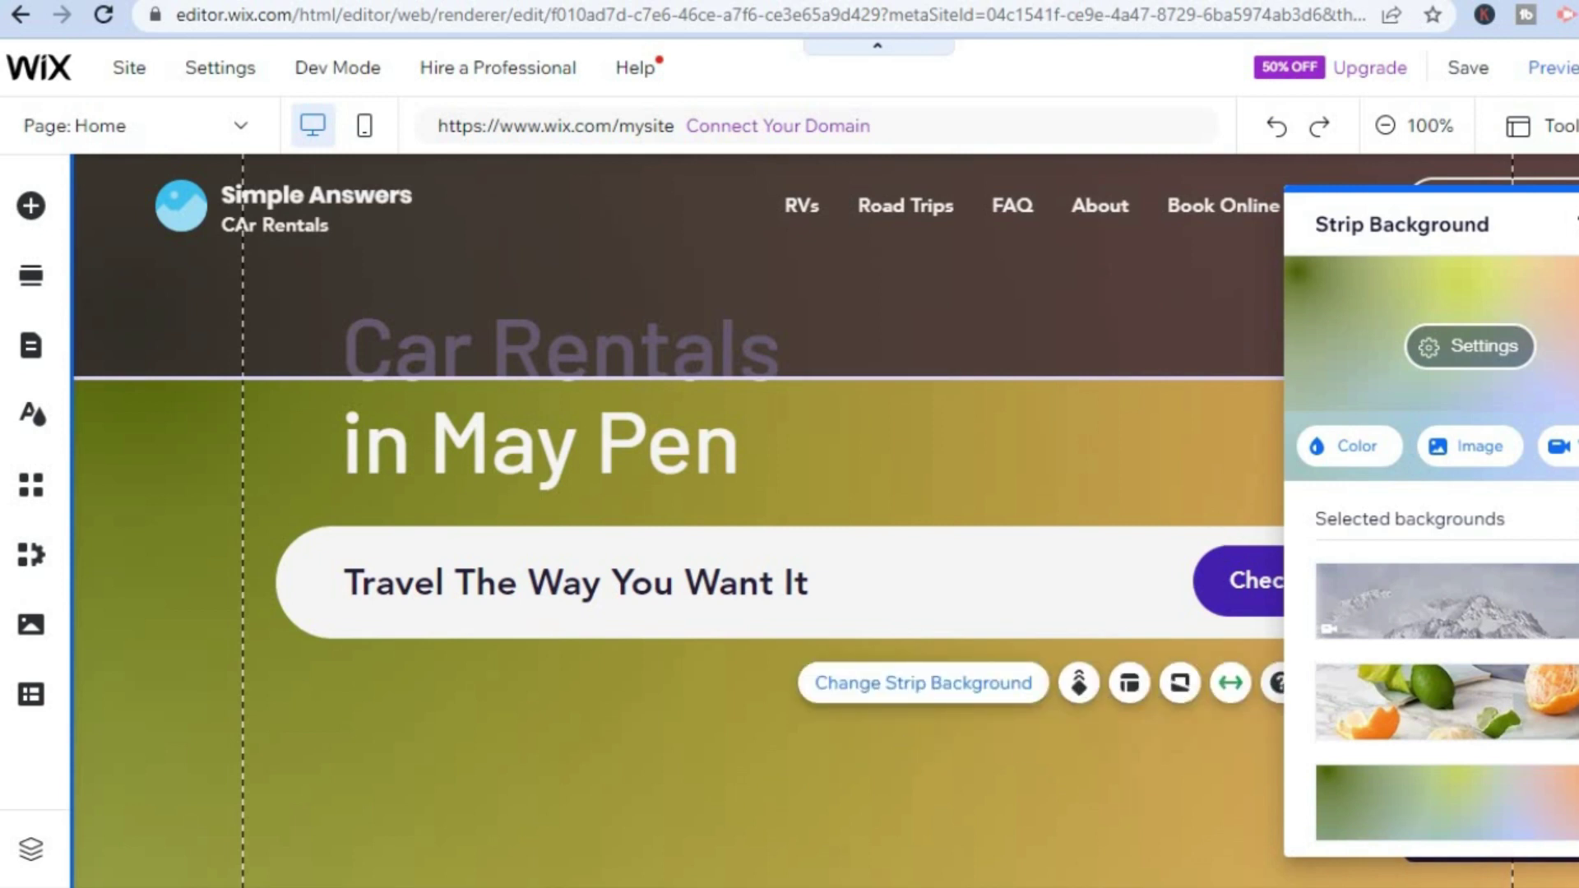
left_click(1574, 222)
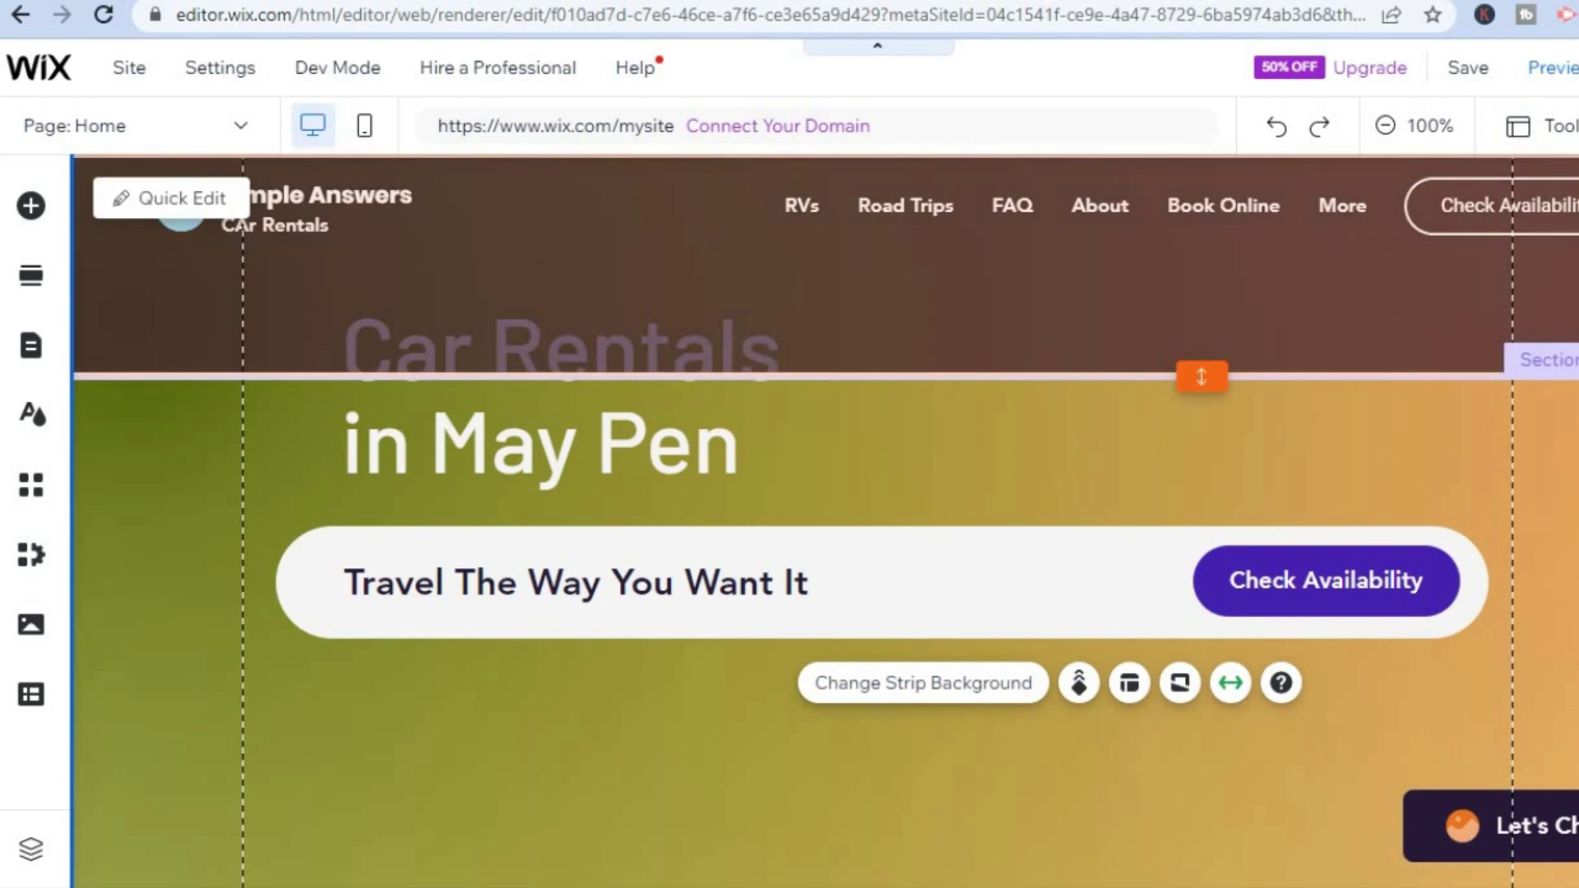
scroll(822, 519, "down", 10)
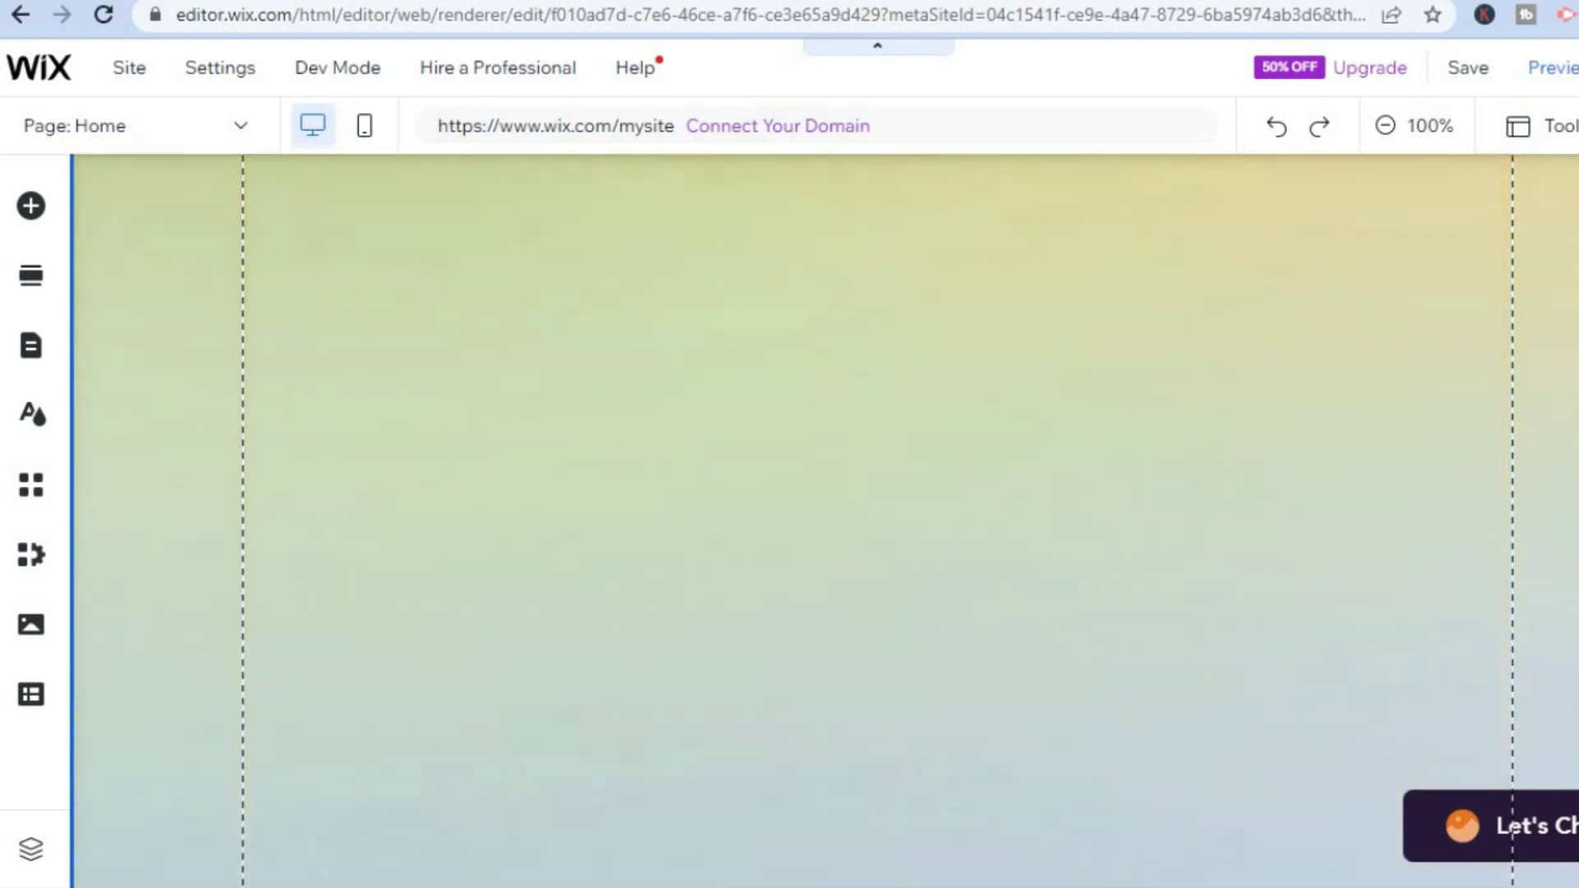
scroll(823, 518, "down", 3)
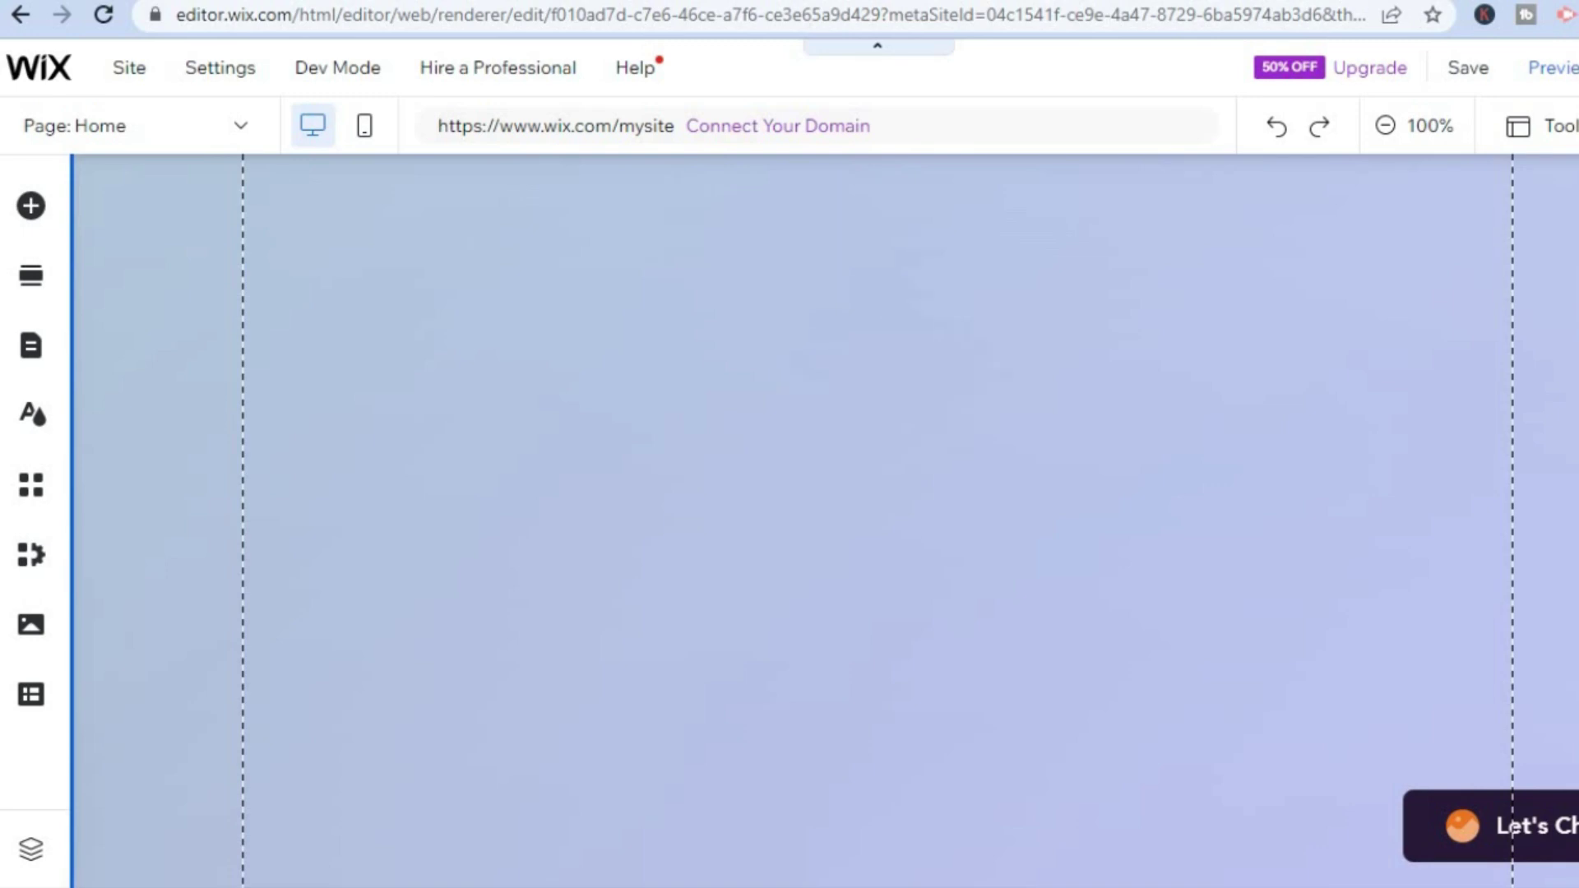
scroll(823, 518, "up", 13)
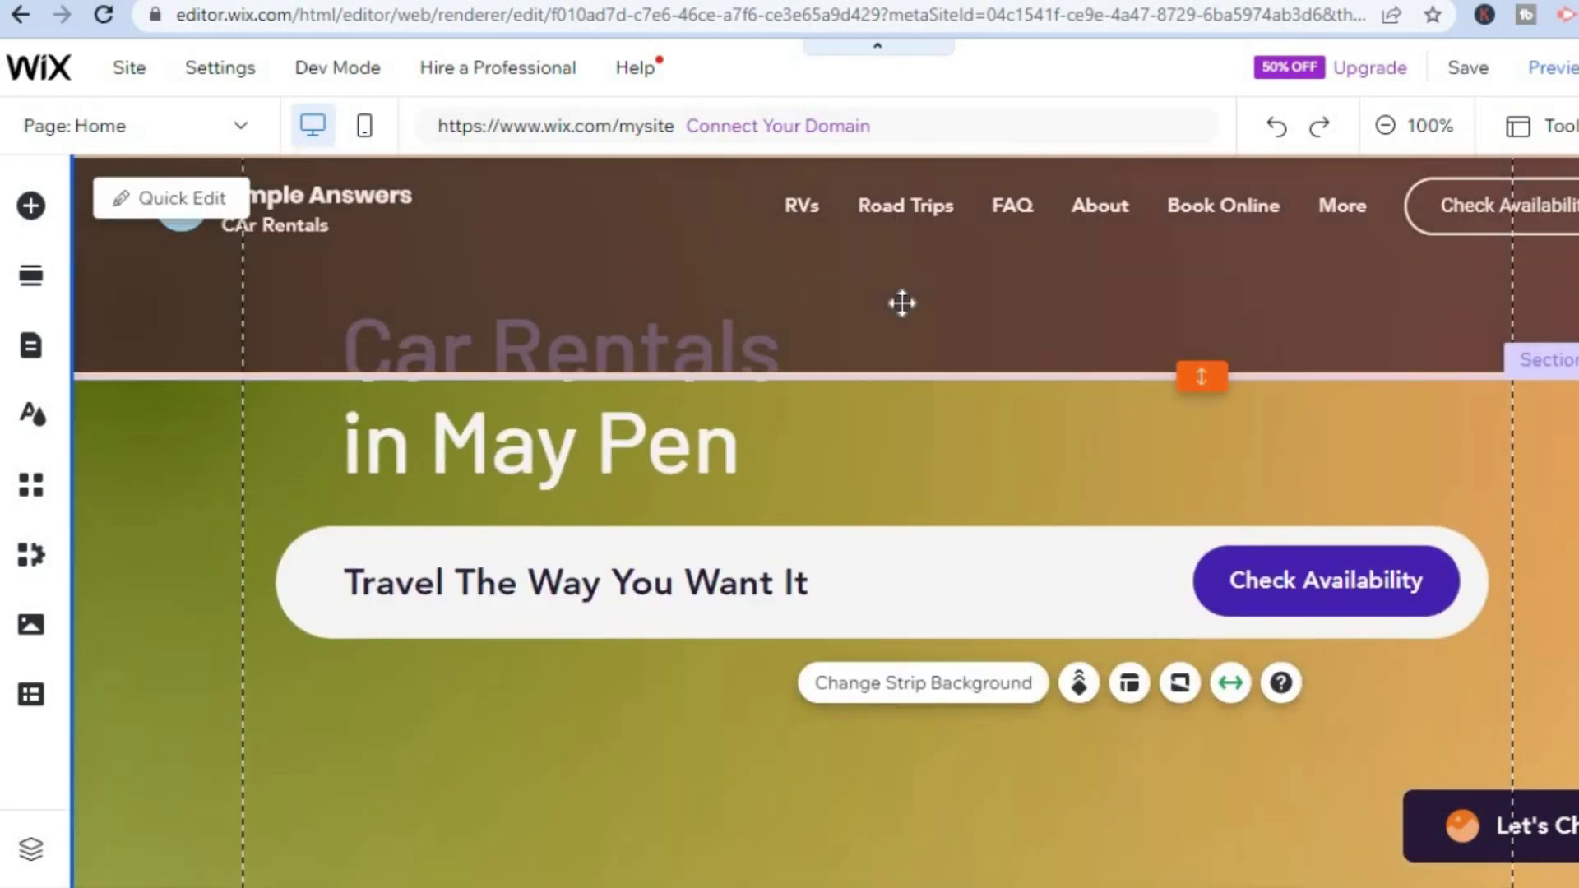
Open the library of addable elements and look through the text, decorative, image and button elements, including the pay buttons.
left_click(32, 205)
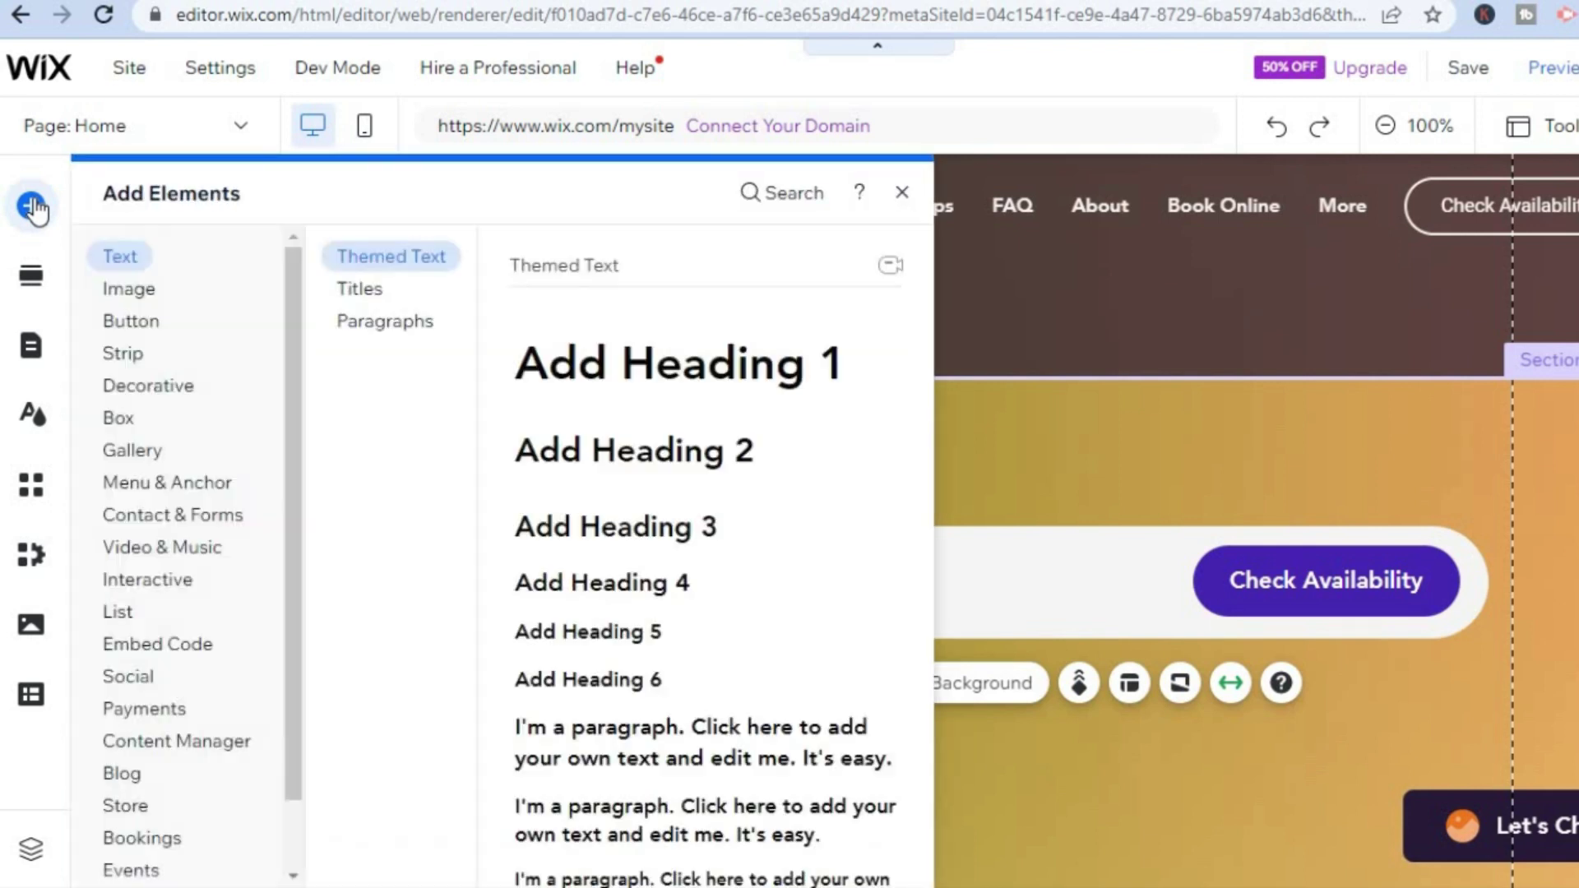
left_click(141, 295)
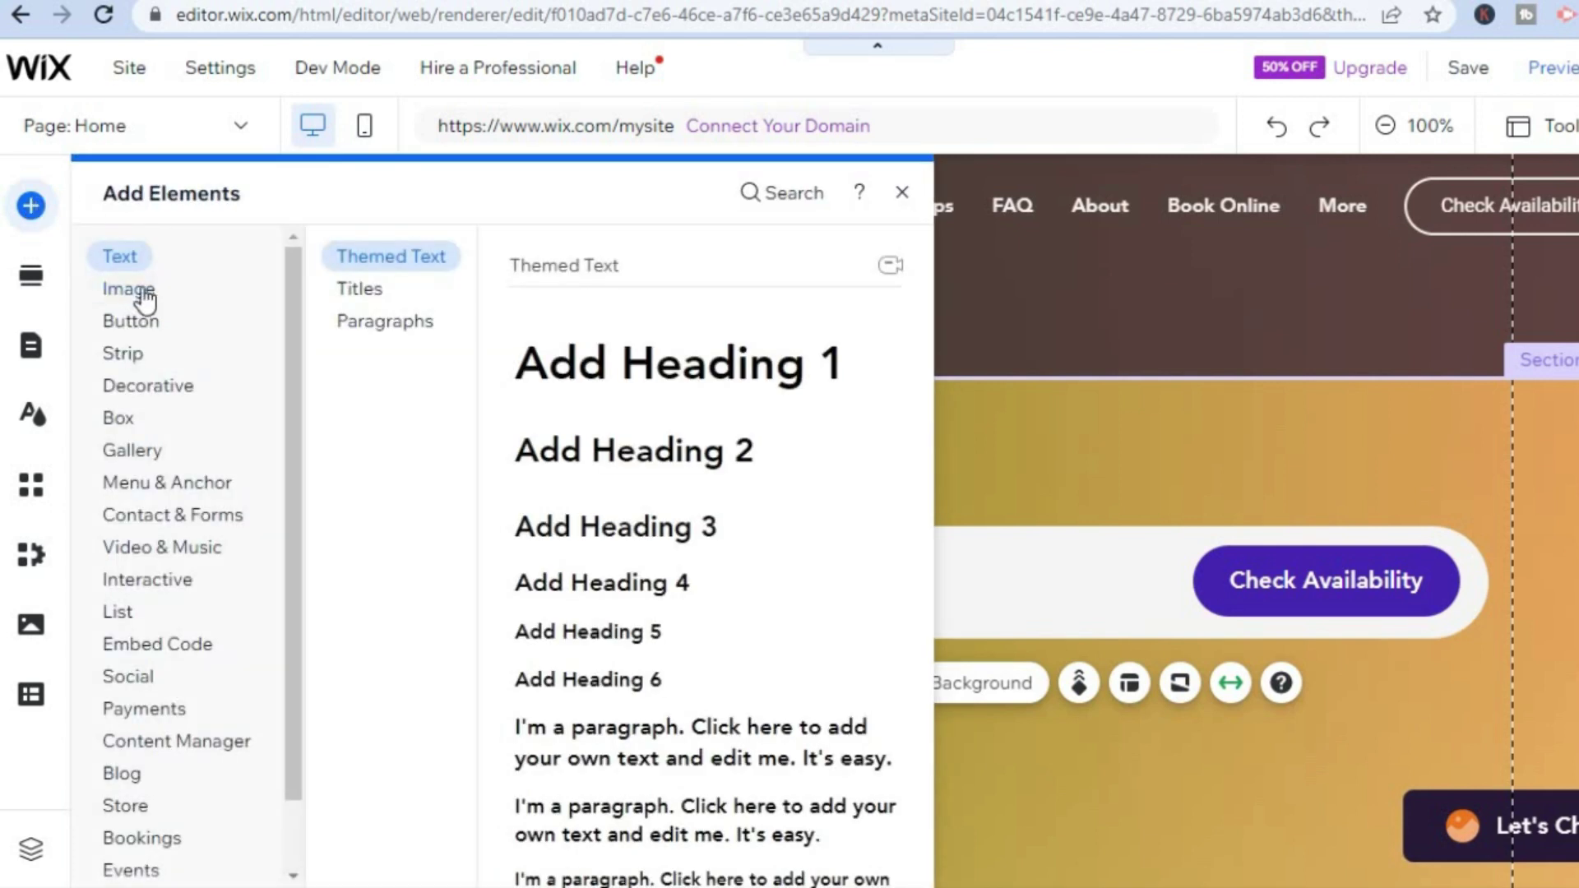
left_click(173, 383)
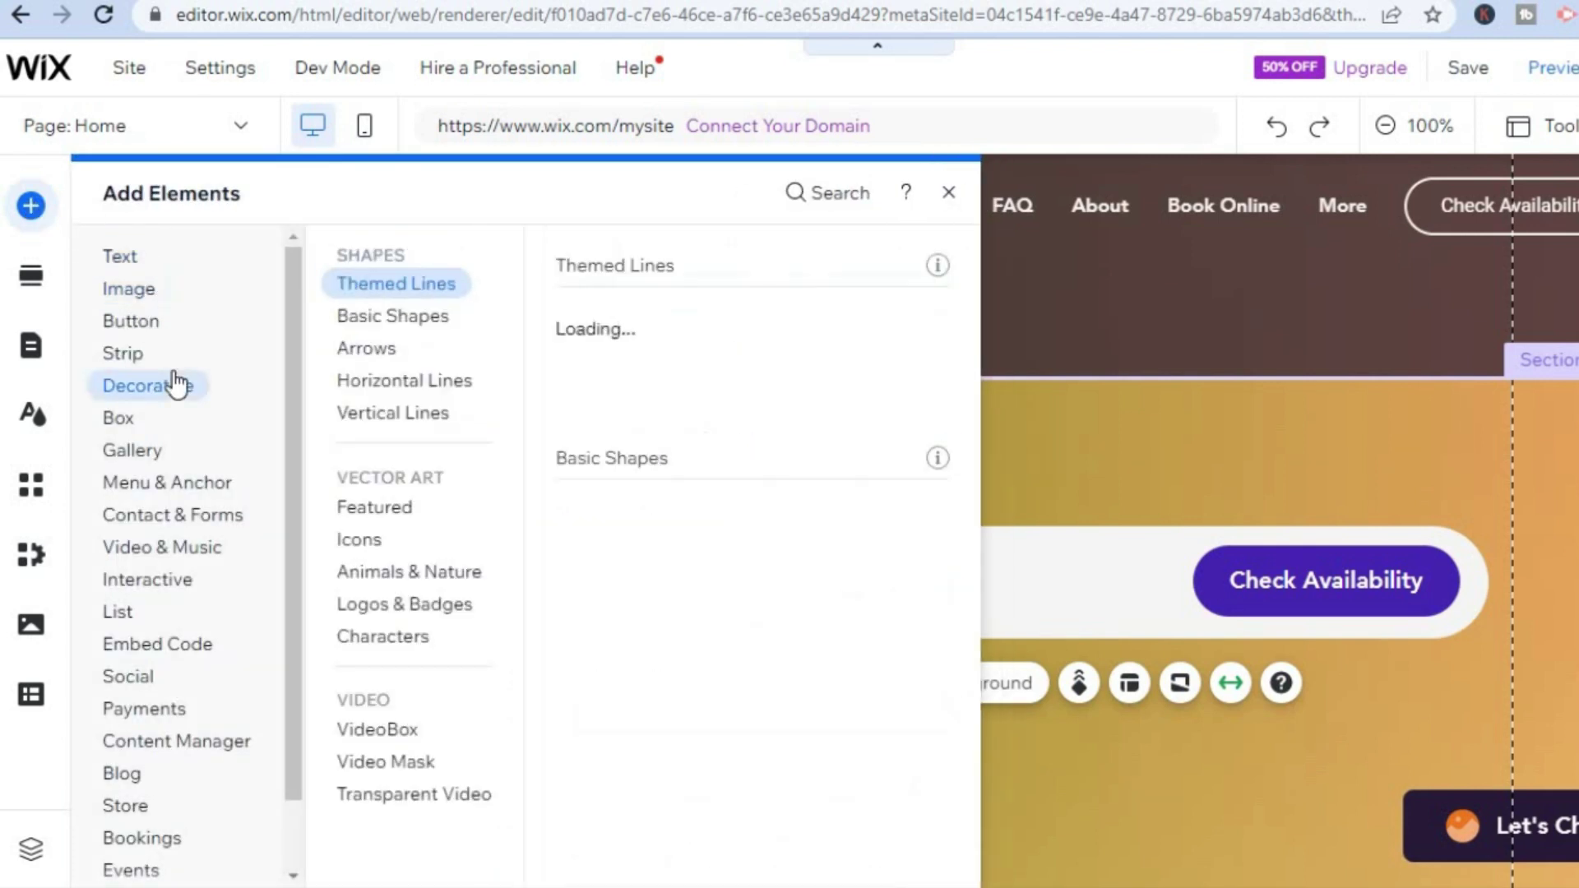
left_click(164, 304)
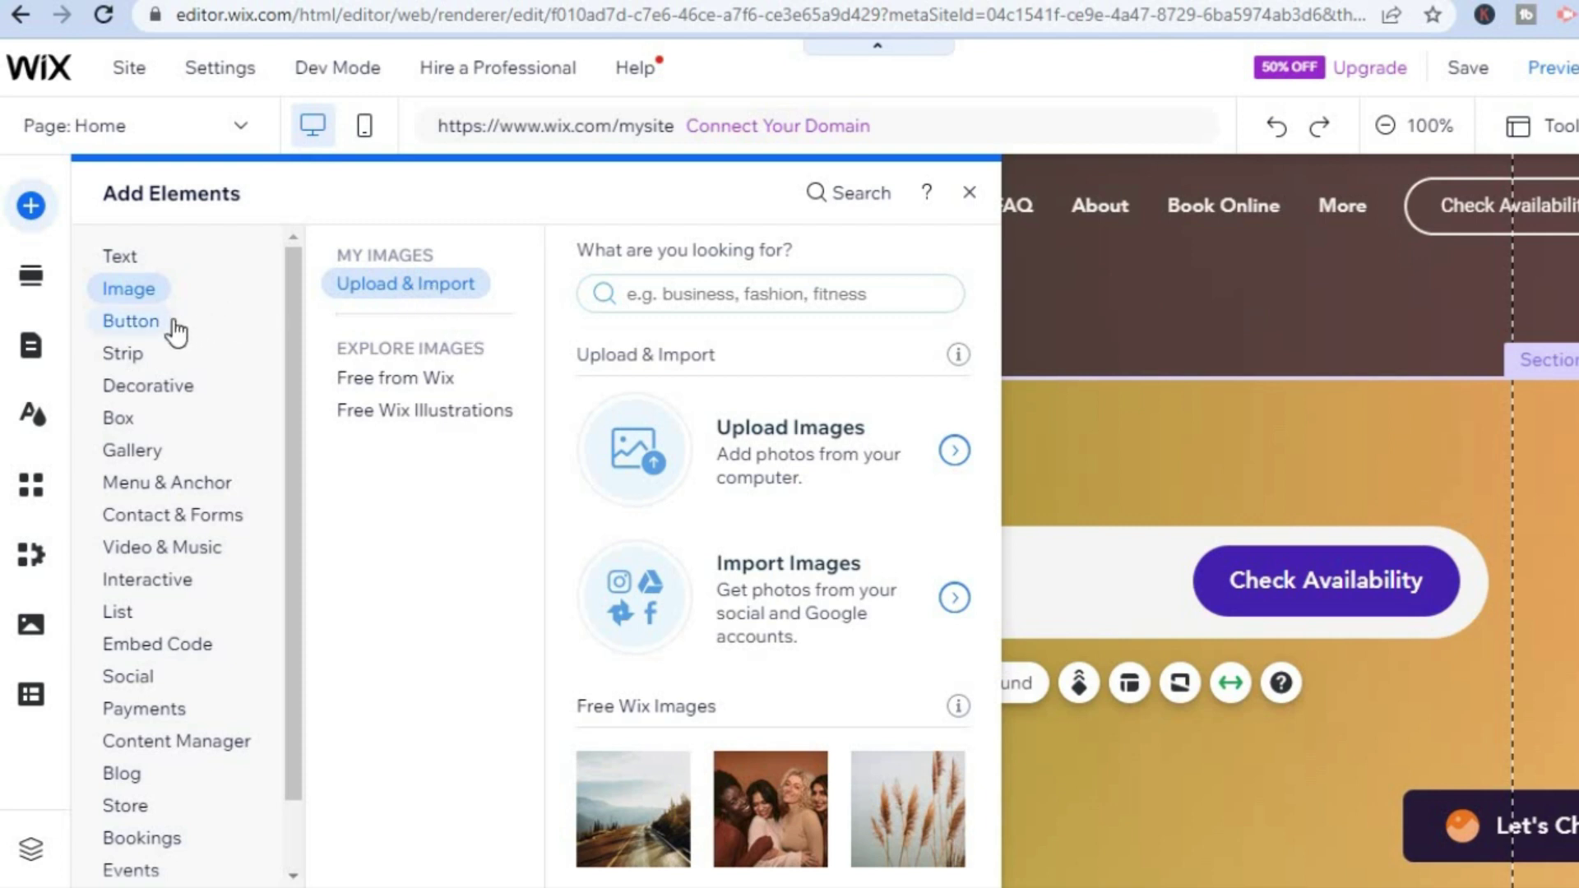
left_click(130, 325)
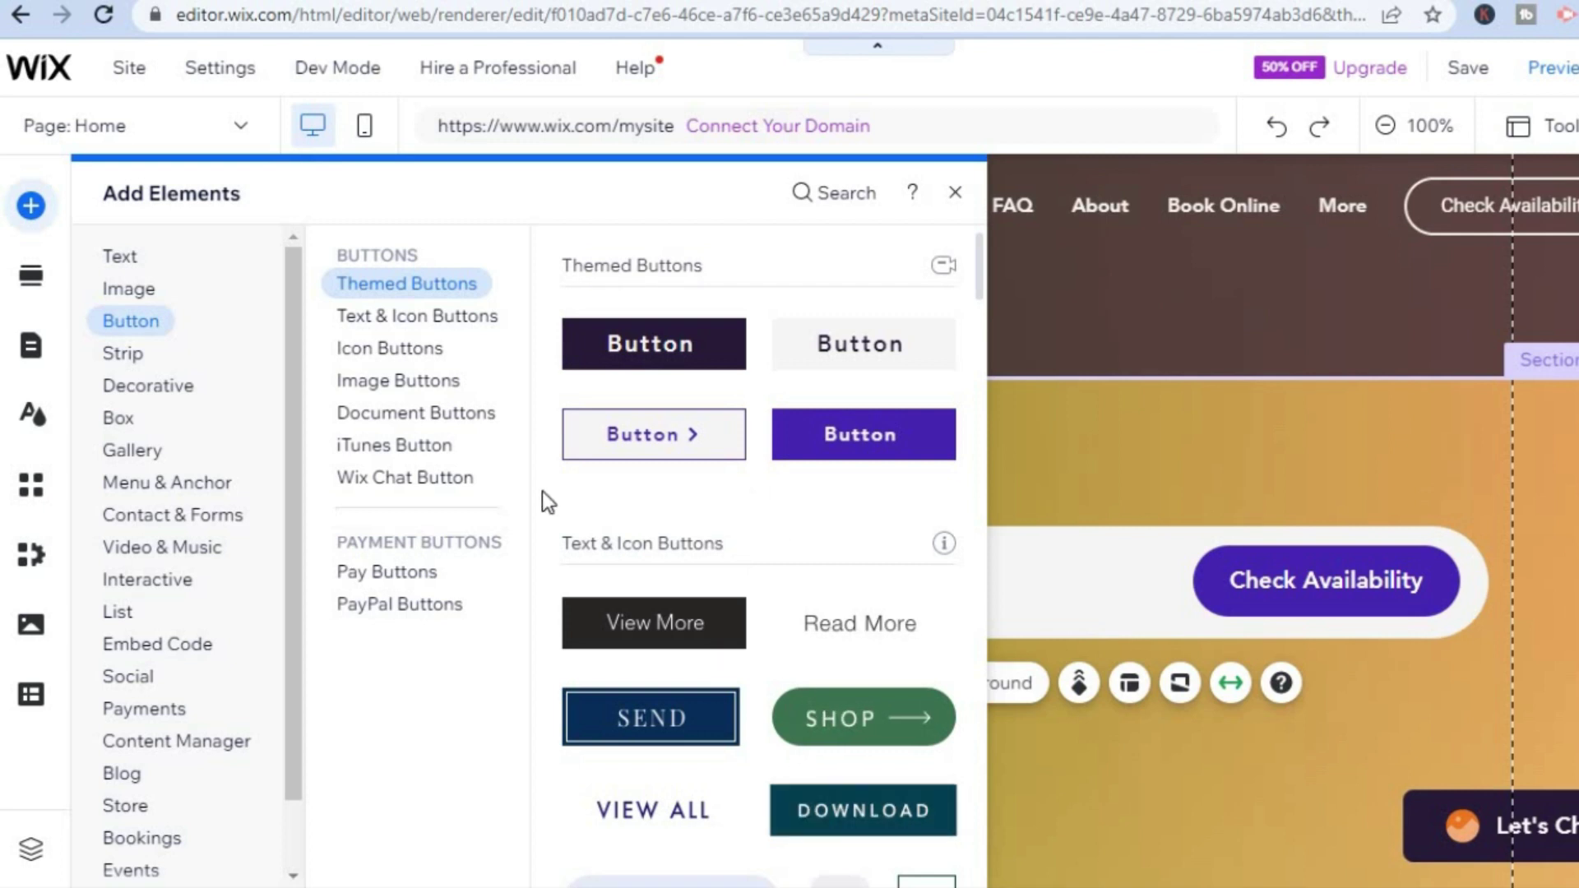
left_click(402, 573)
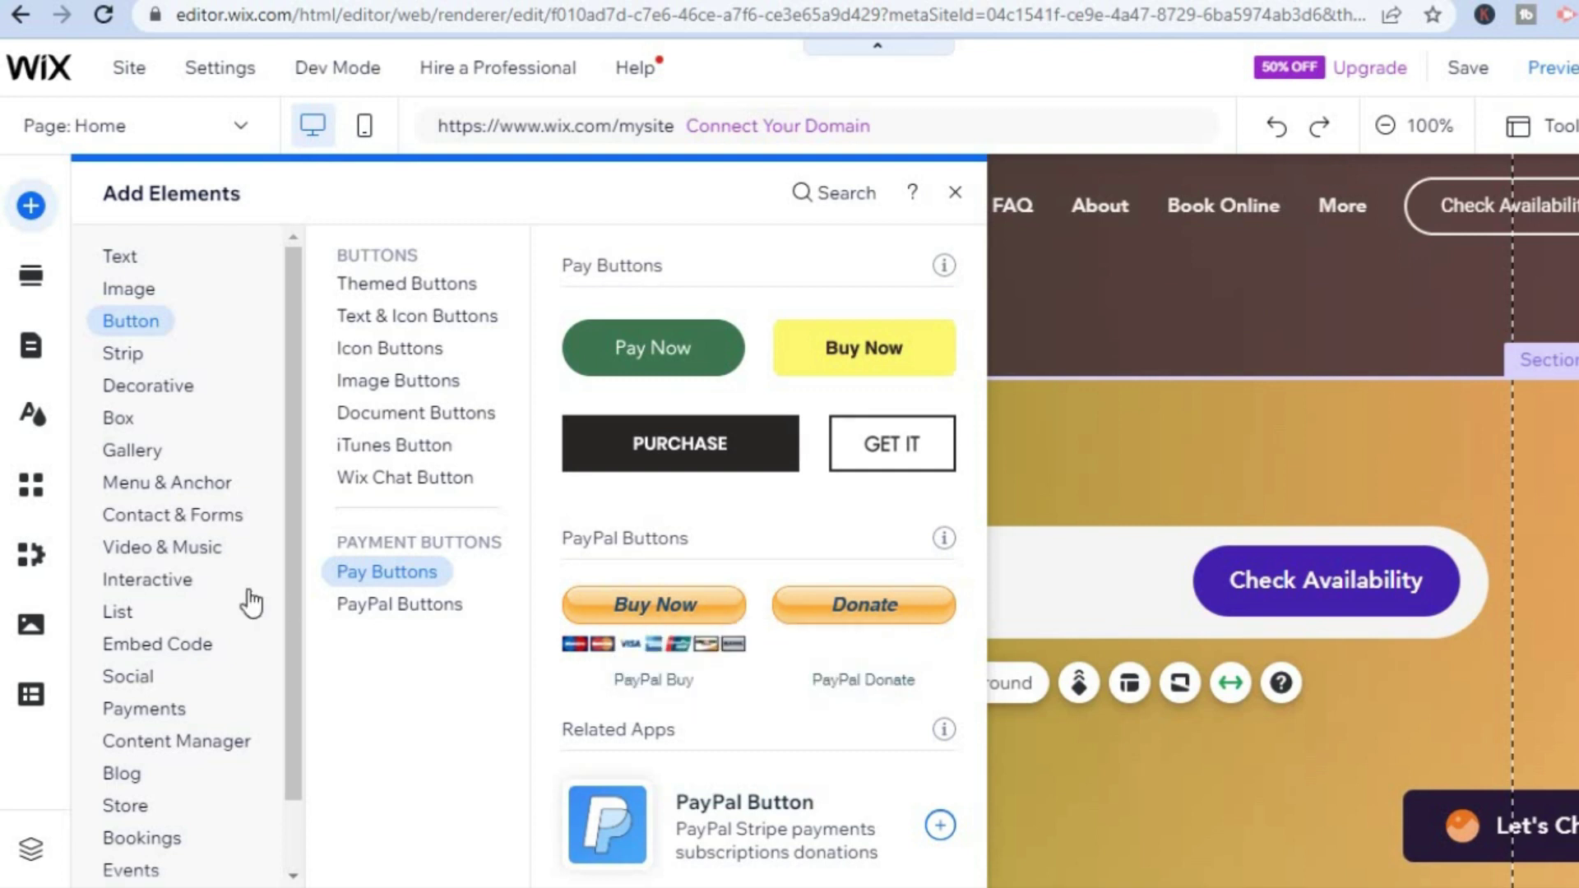
Look through the decorative, box, gallery and menu elements available for the site.
left_click(191, 388)
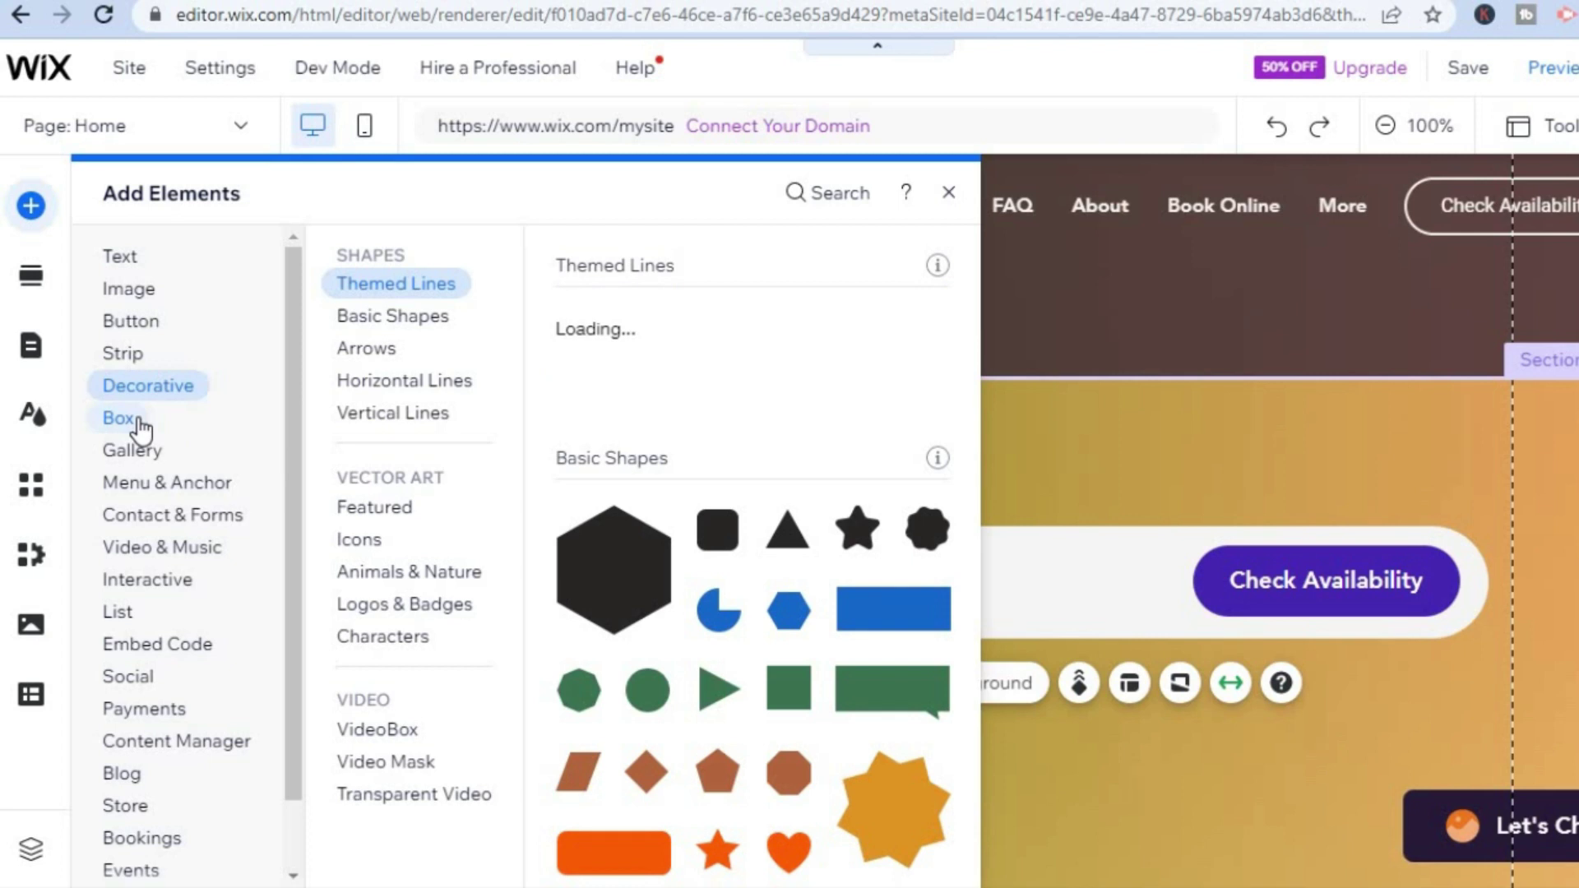
left_click(138, 423)
left_click(145, 455)
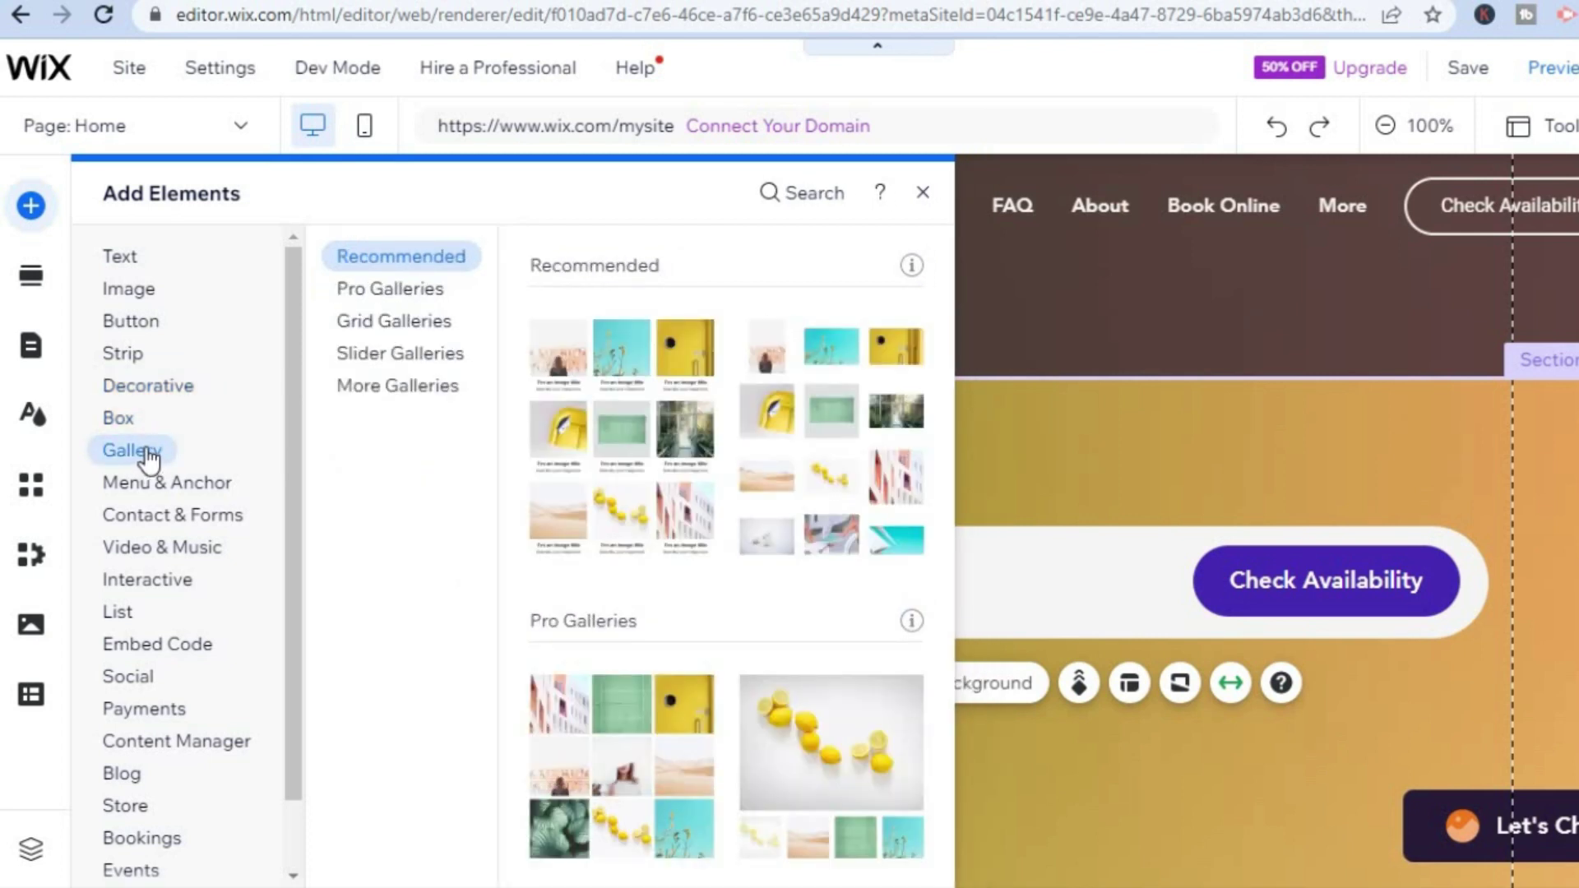
left_click(203, 494)
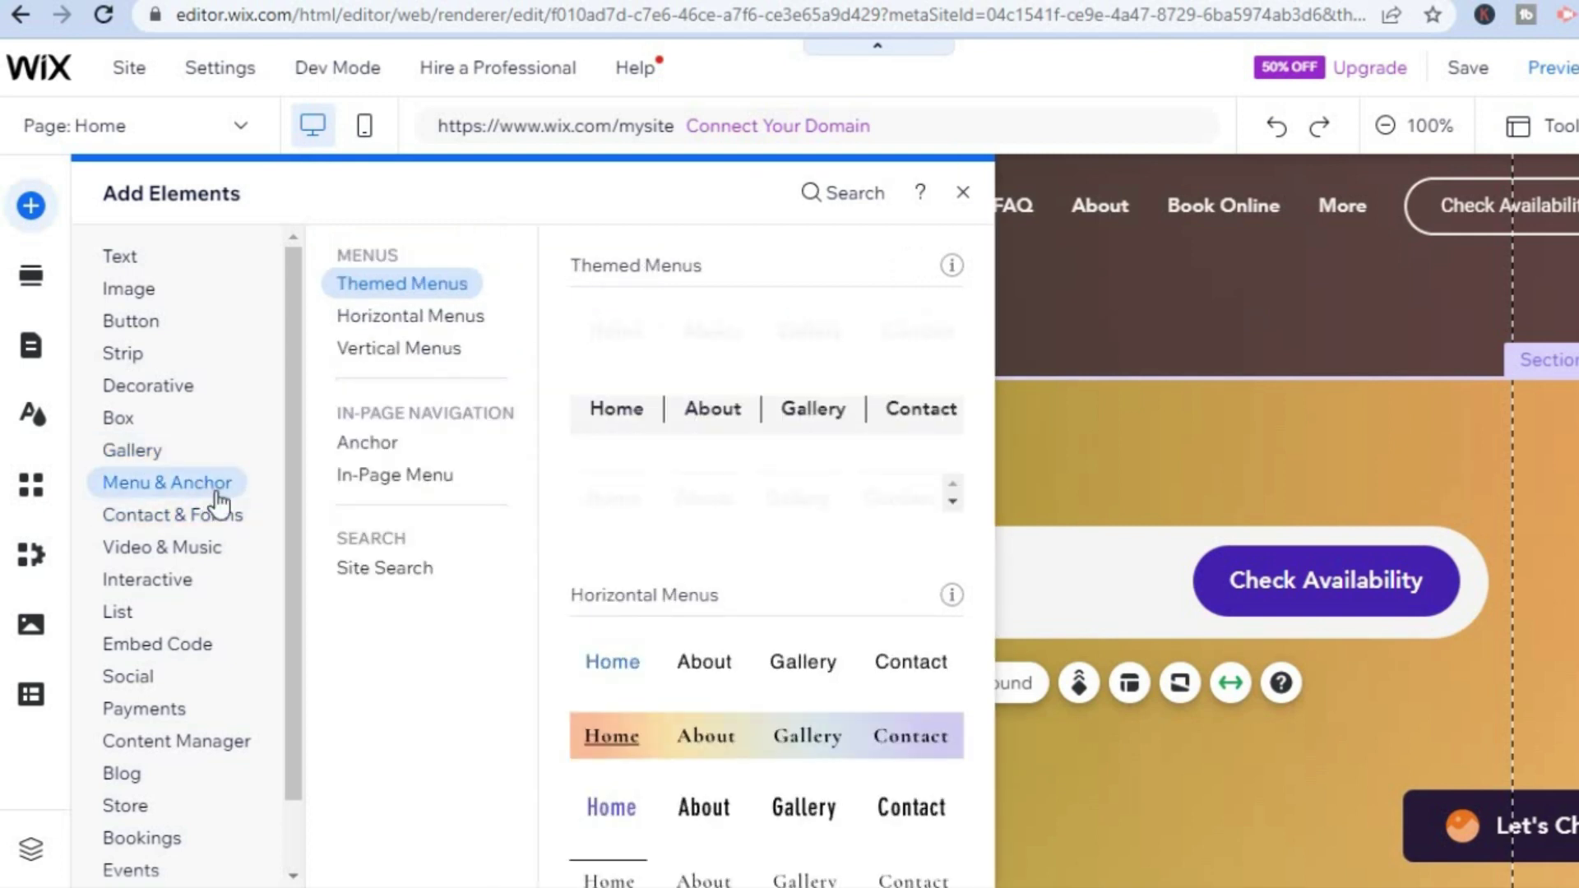
Examine the contact form templates, including the order, registration, donation, feedback, request, waiver and subscribe forms.
left_click(233, 522)
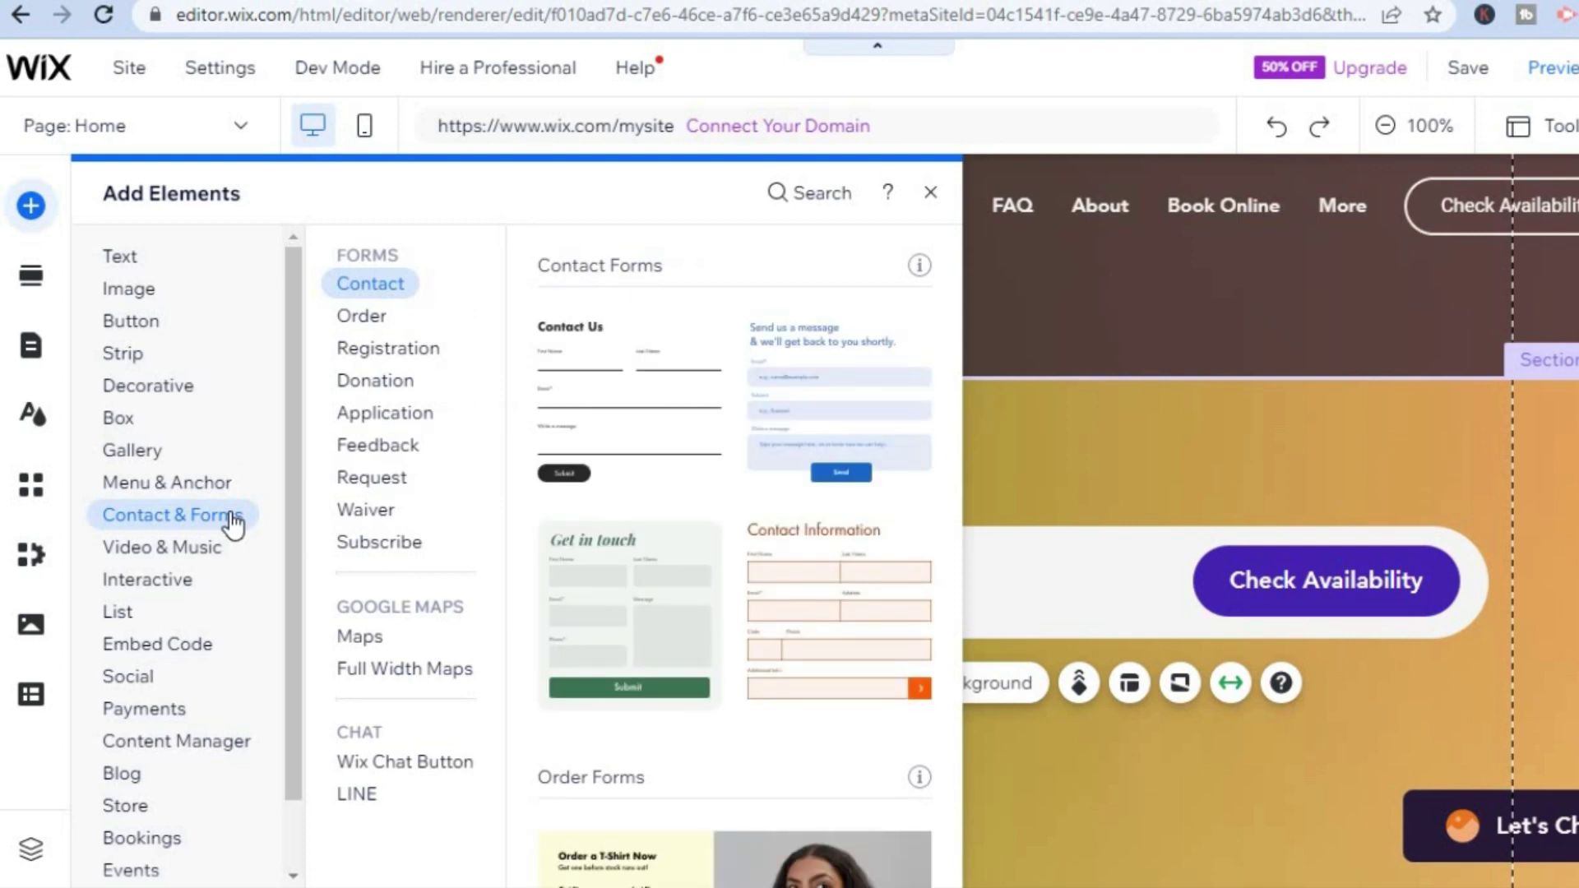
left_click(345, 316)
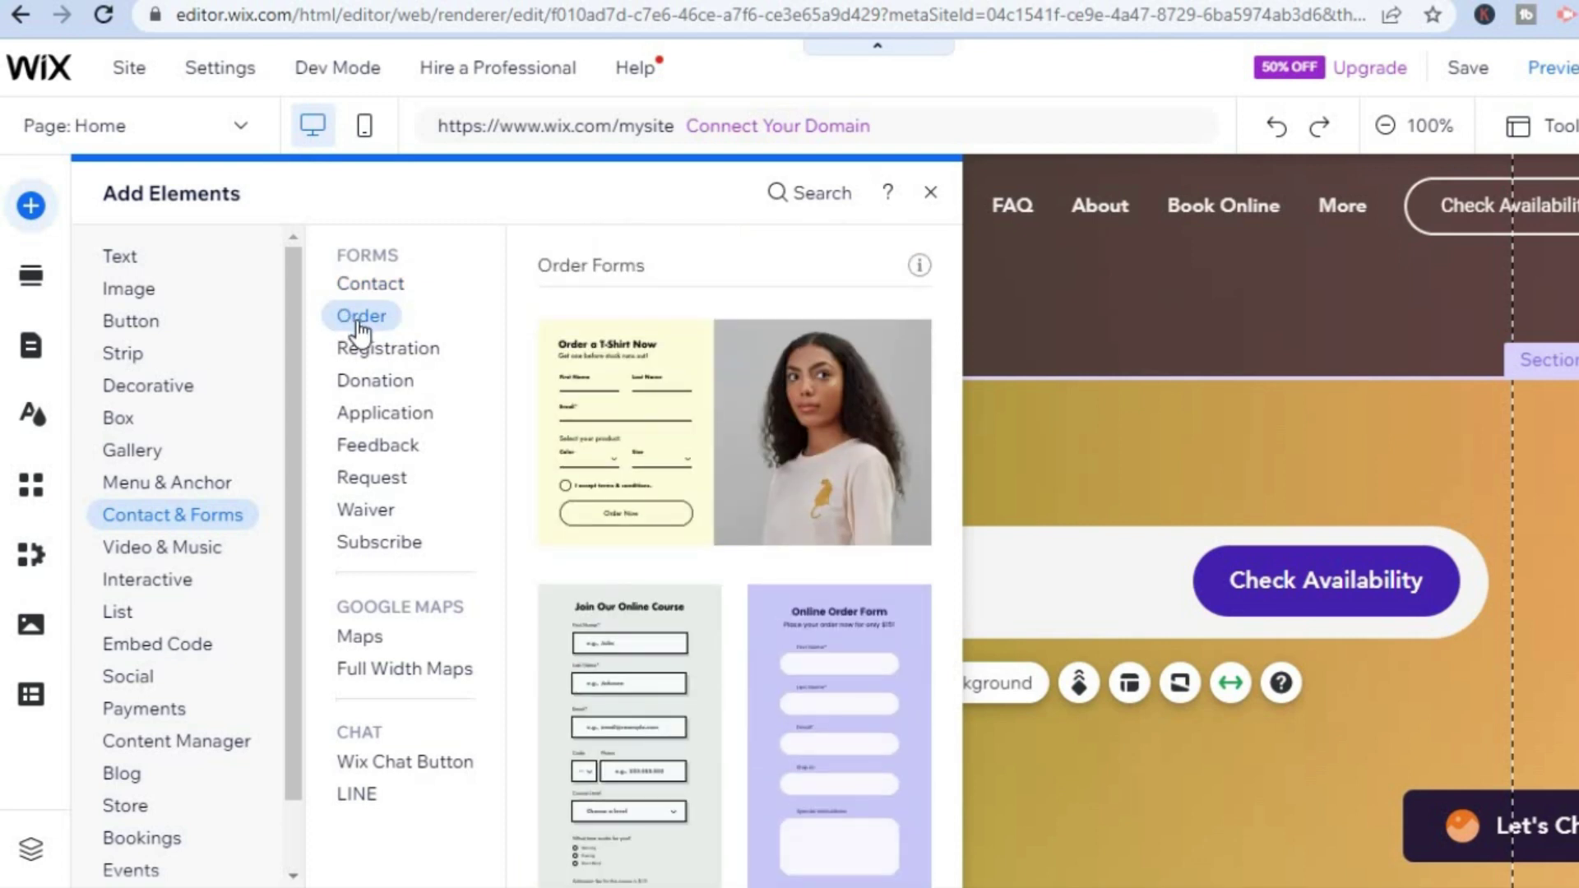
left_click(380, 349)
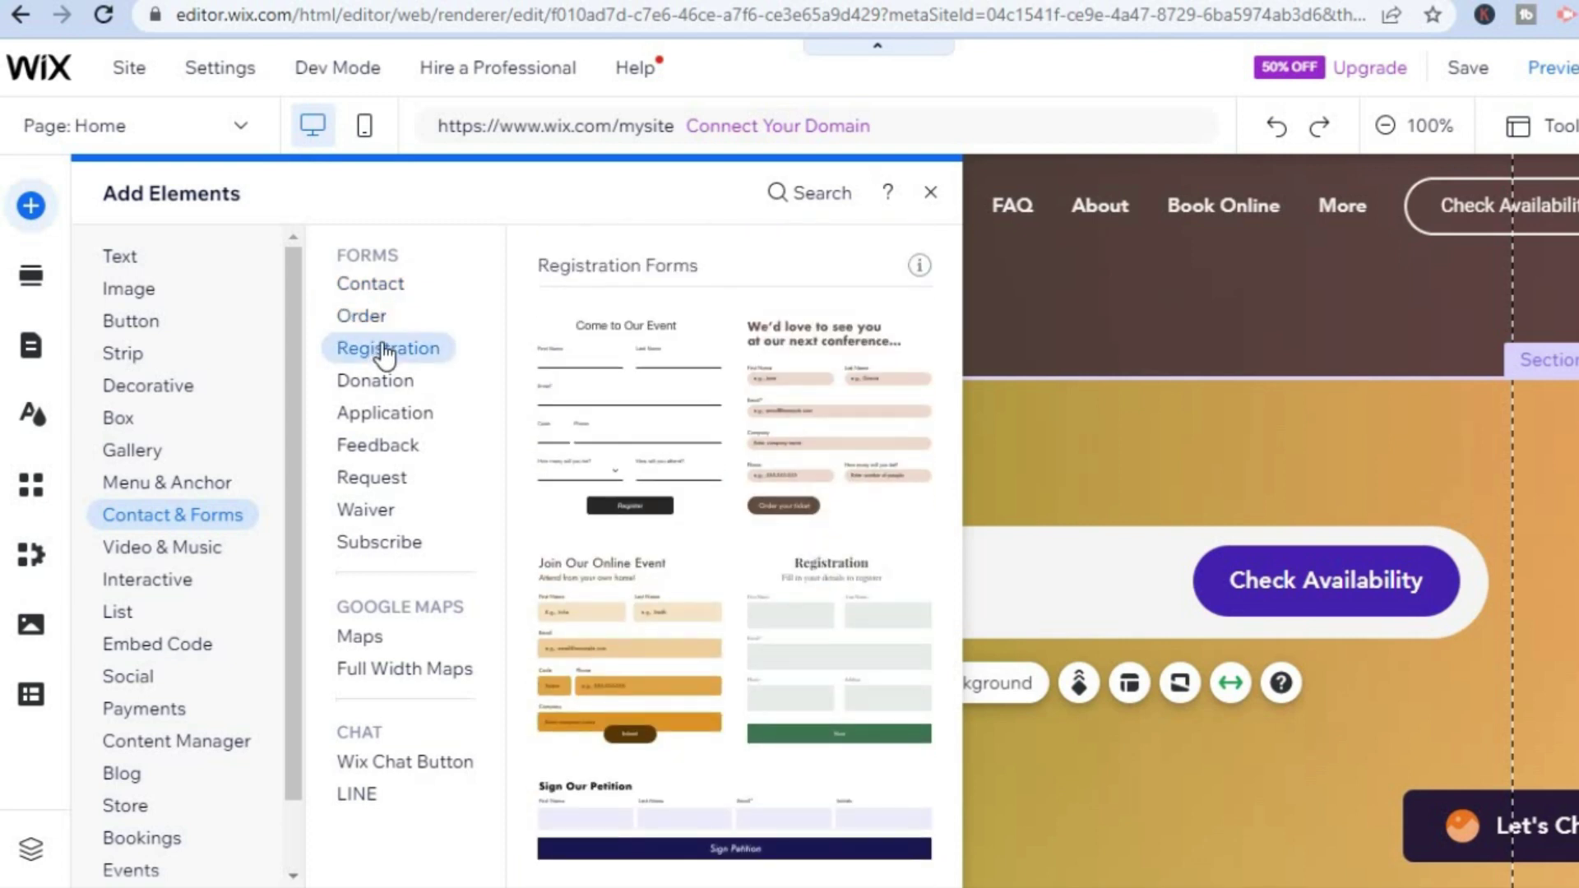
left_click(383, 393)
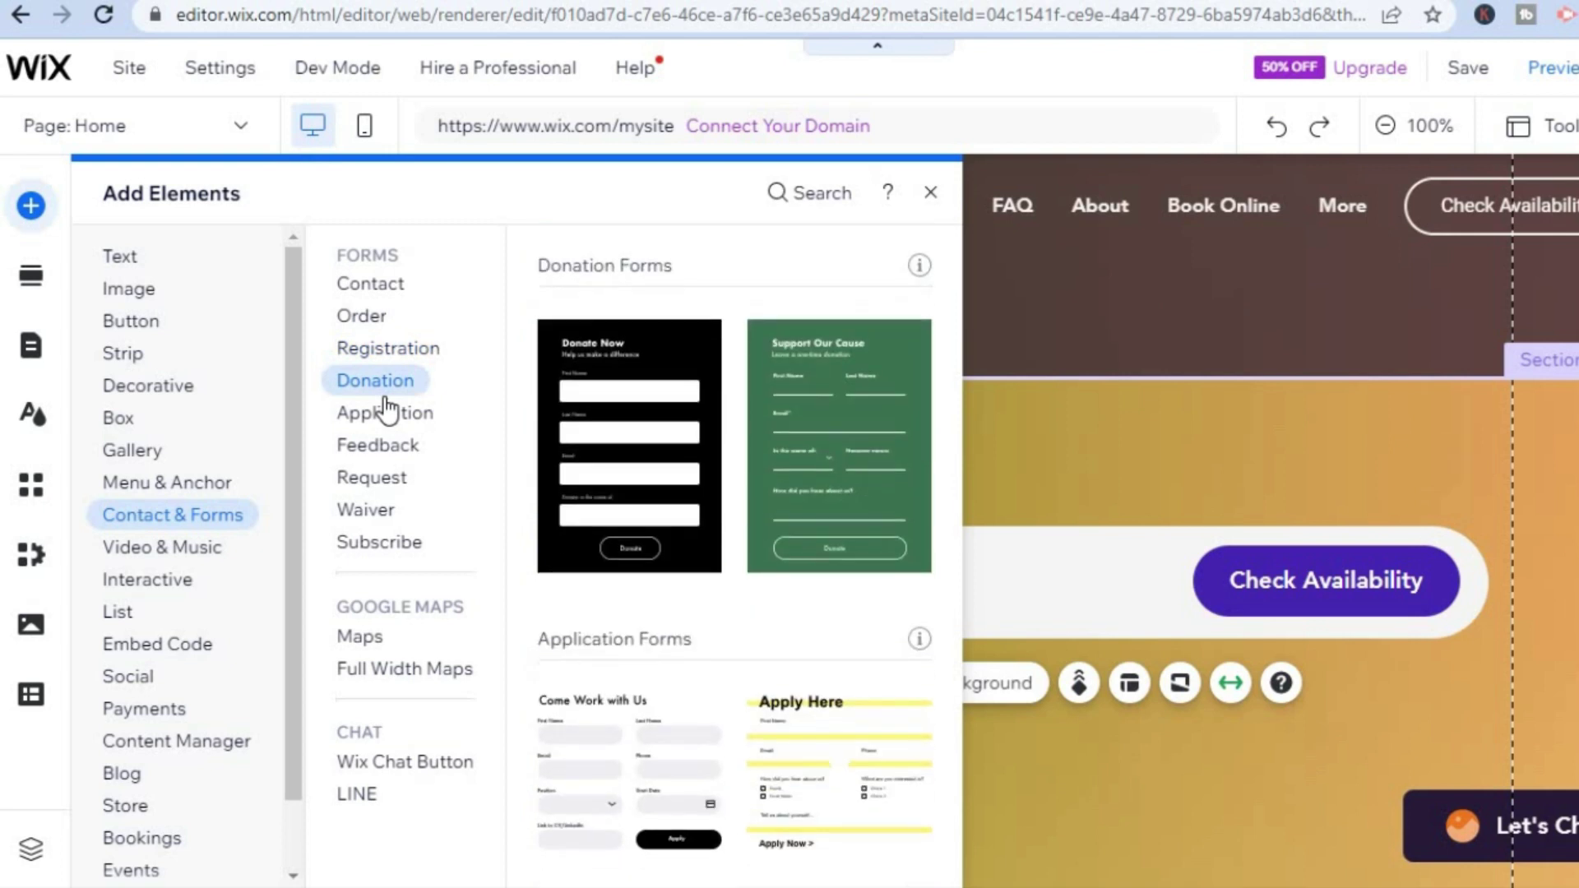
left_click(380, 460)
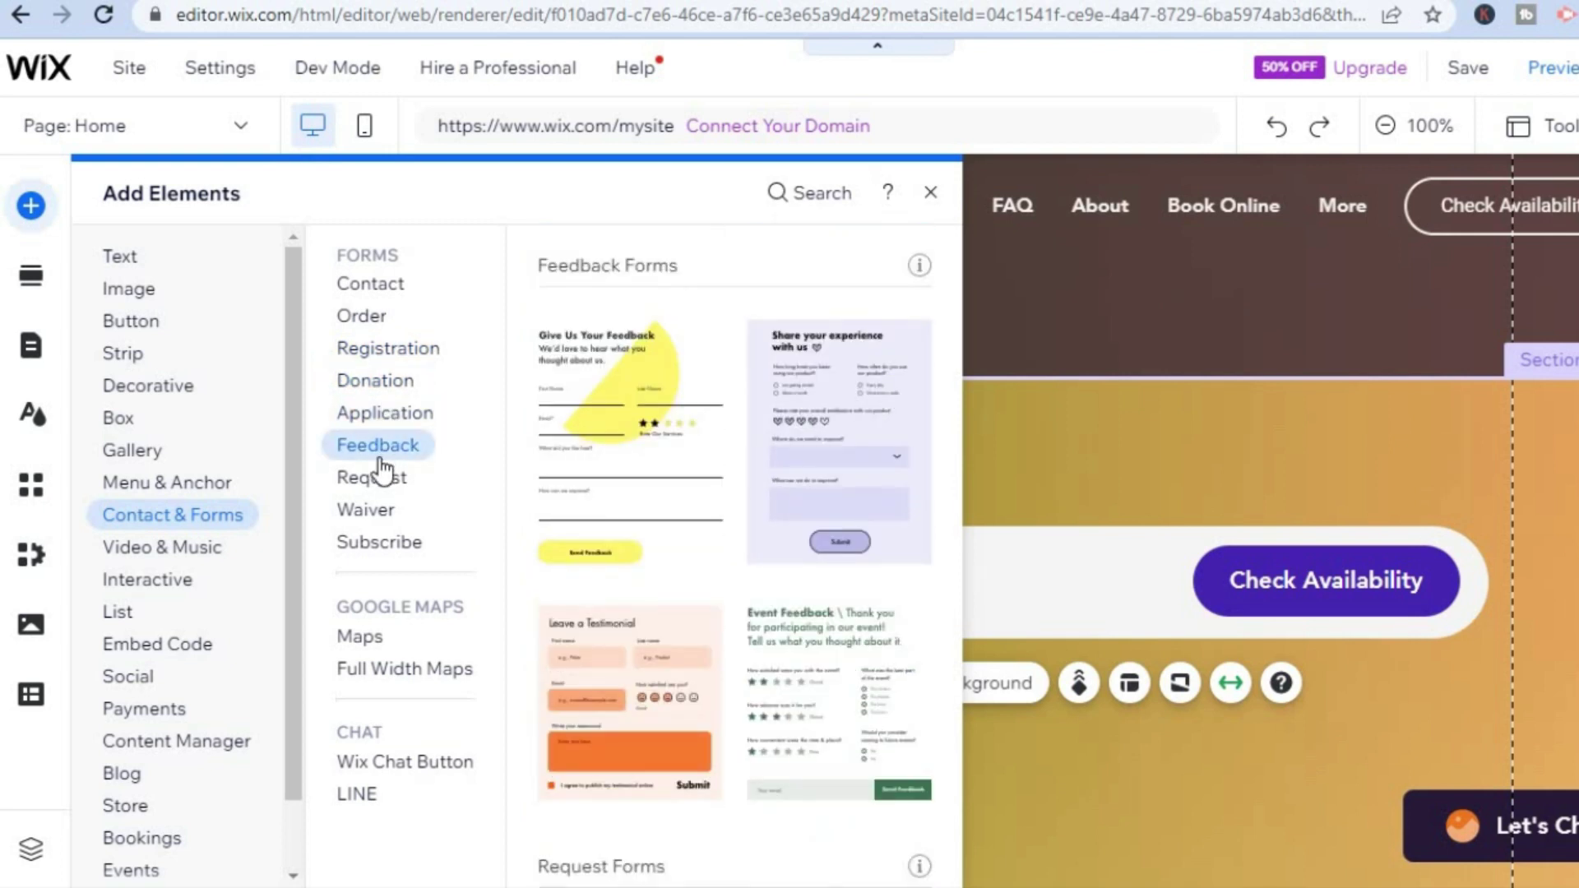
left_click(396, 487)
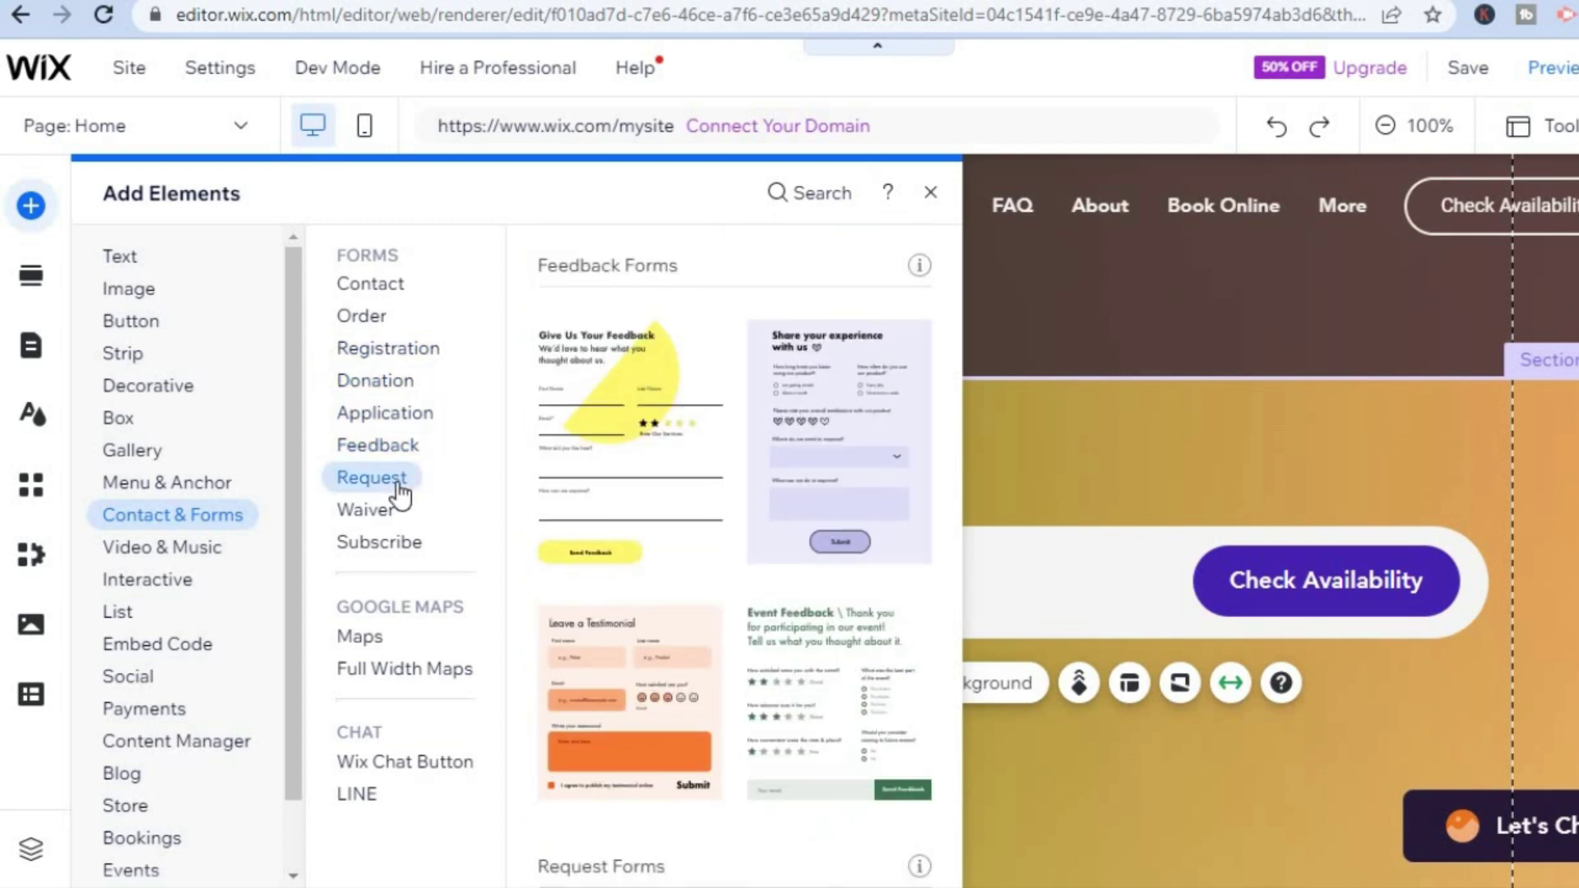
left_click(369, 510)
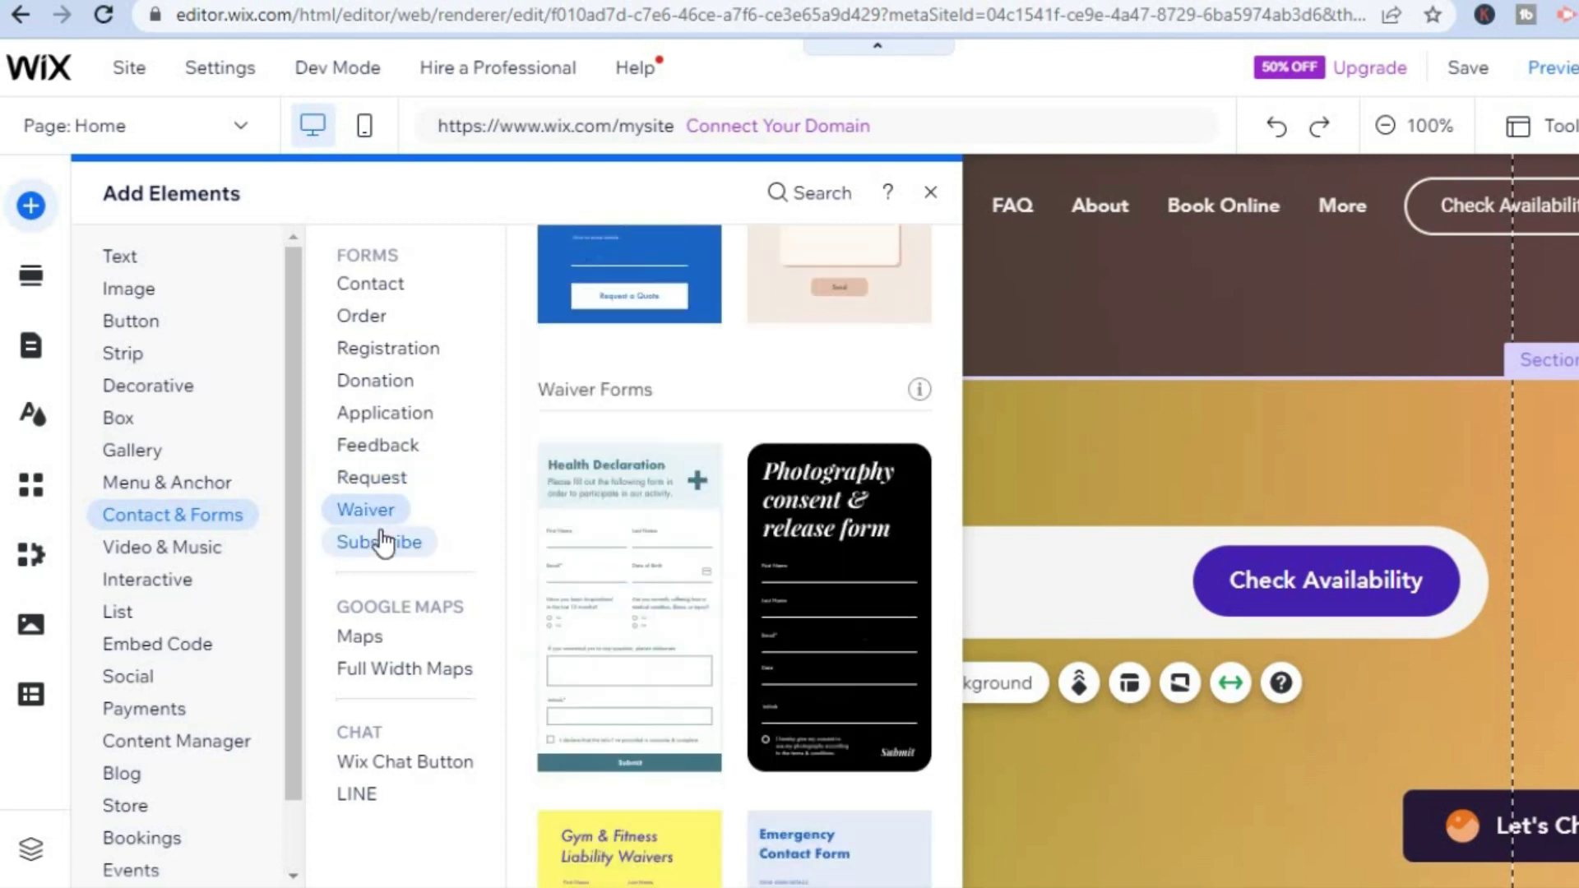
left_click(380, 541)
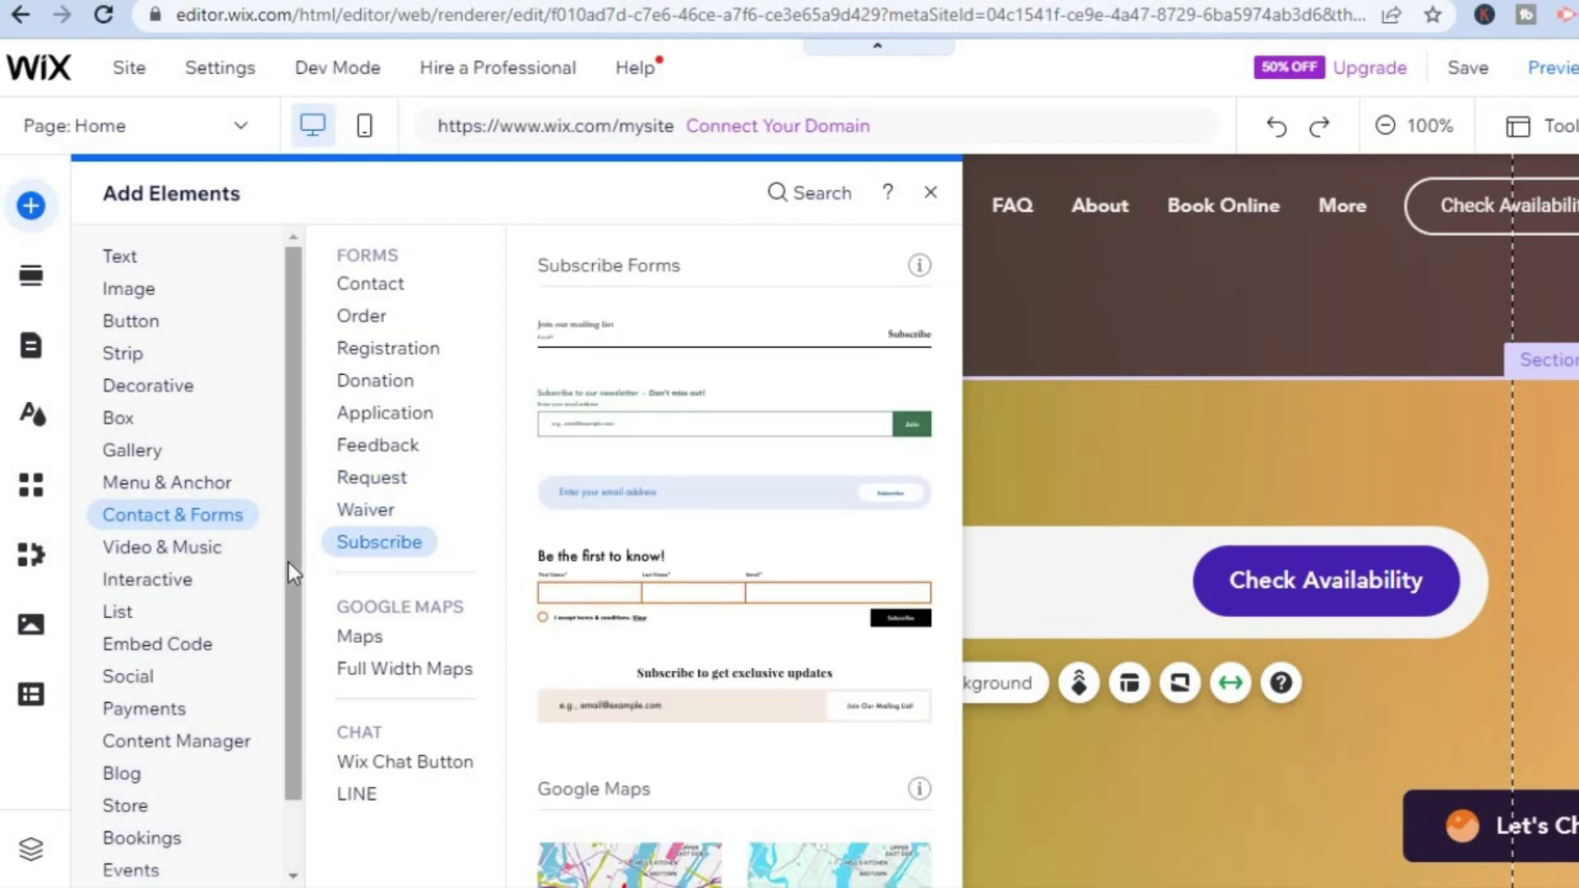
Review the Content Manager, payment and social elements, including the Facebook widgets and social bars.
scroll(288, 561, "down", 2)
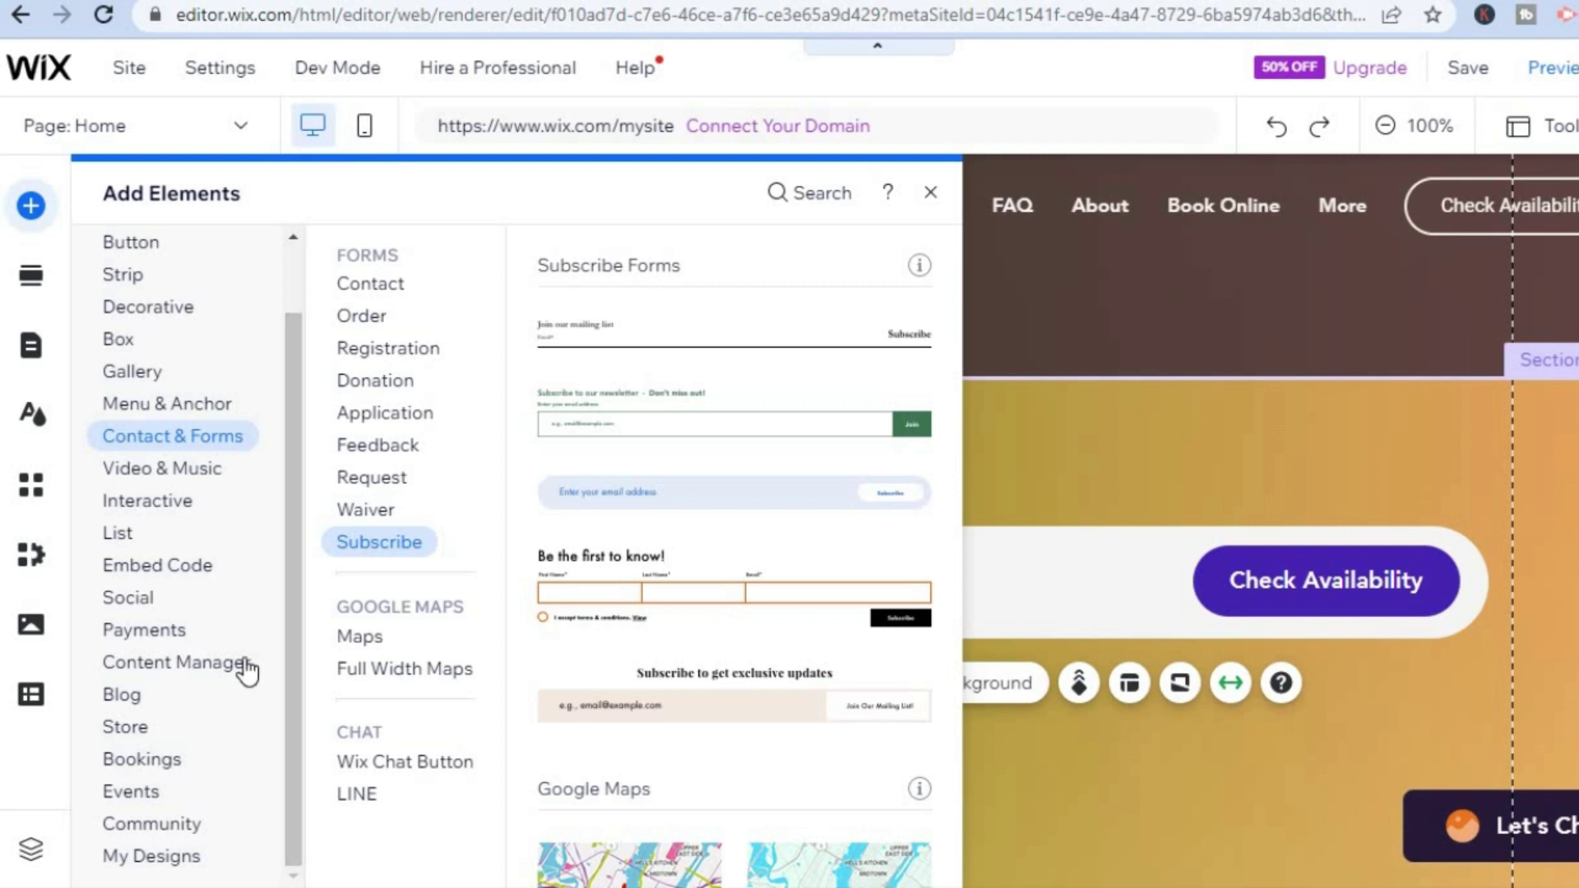
left_click(235, 663)
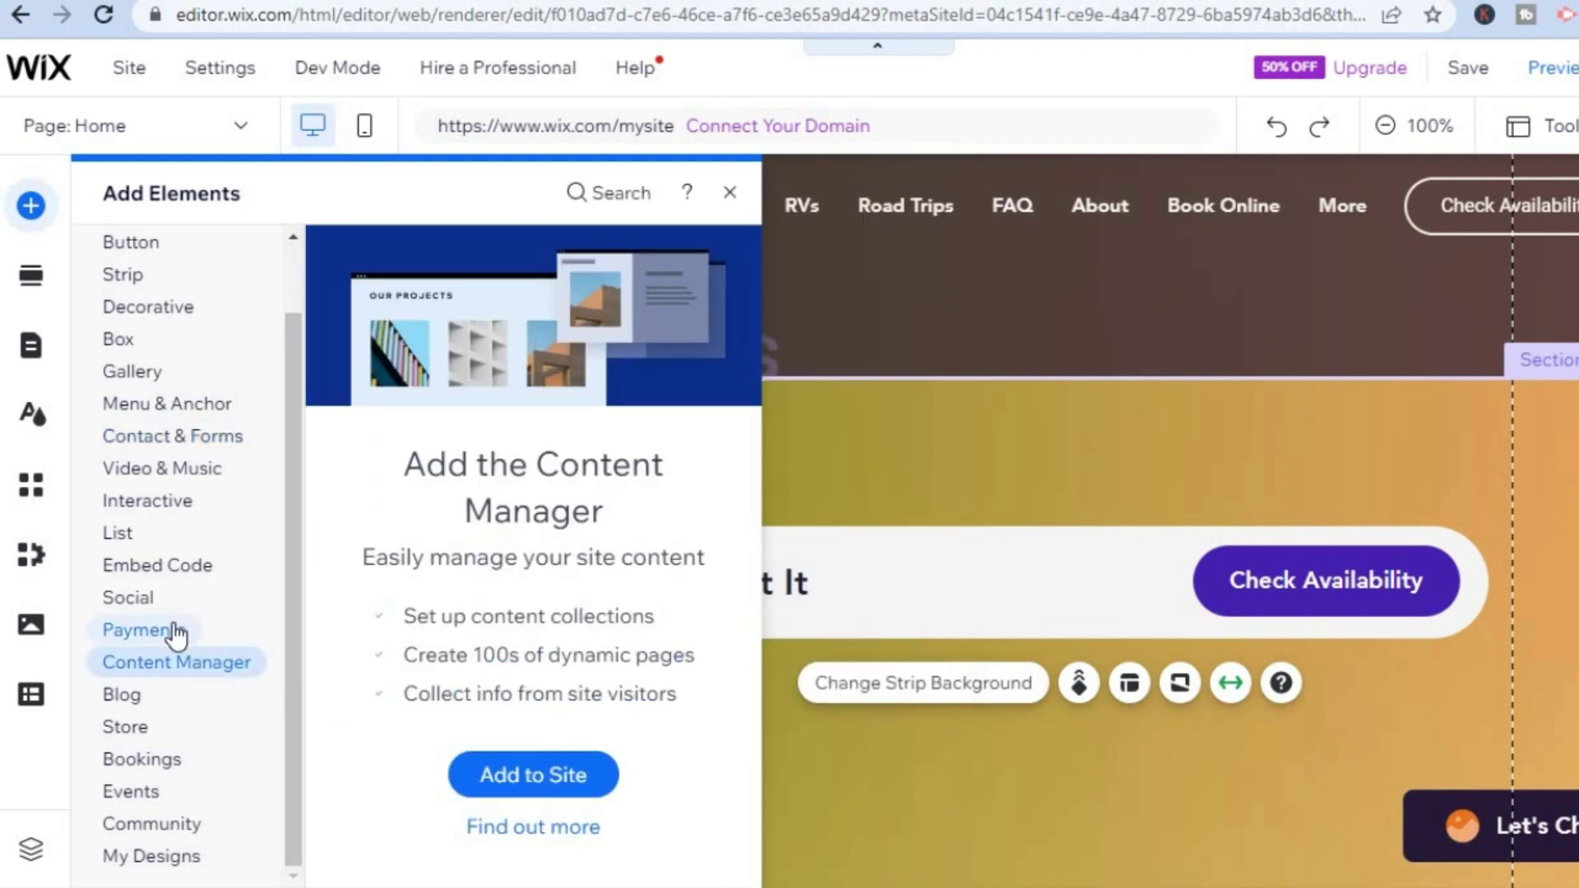
left_click(161, 634)
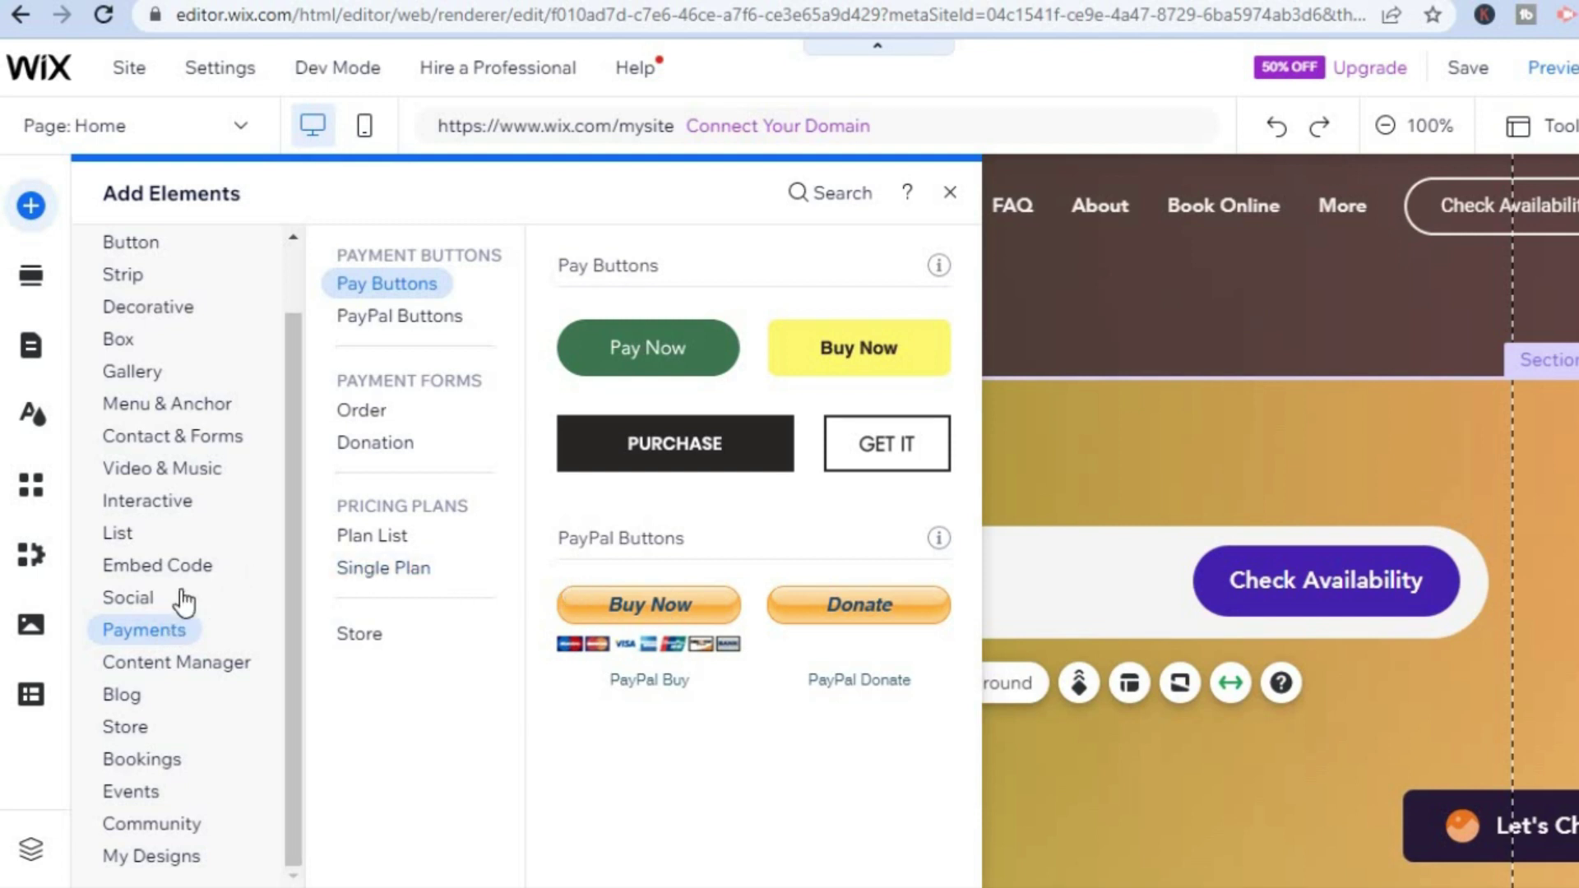
mouse_move(148, 599)
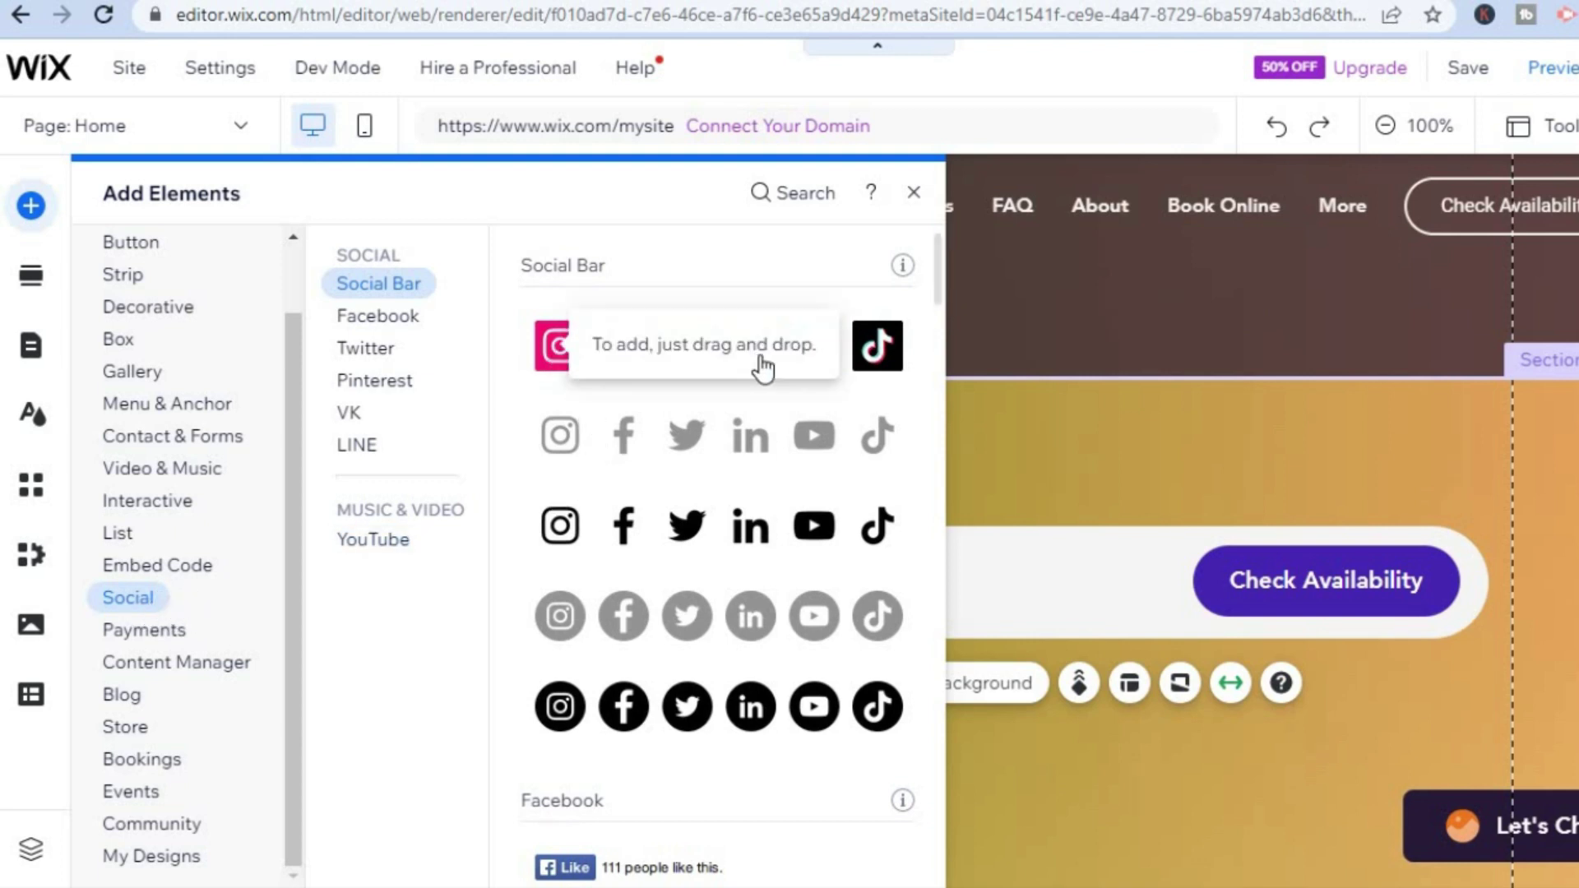
left_click(386, 321)
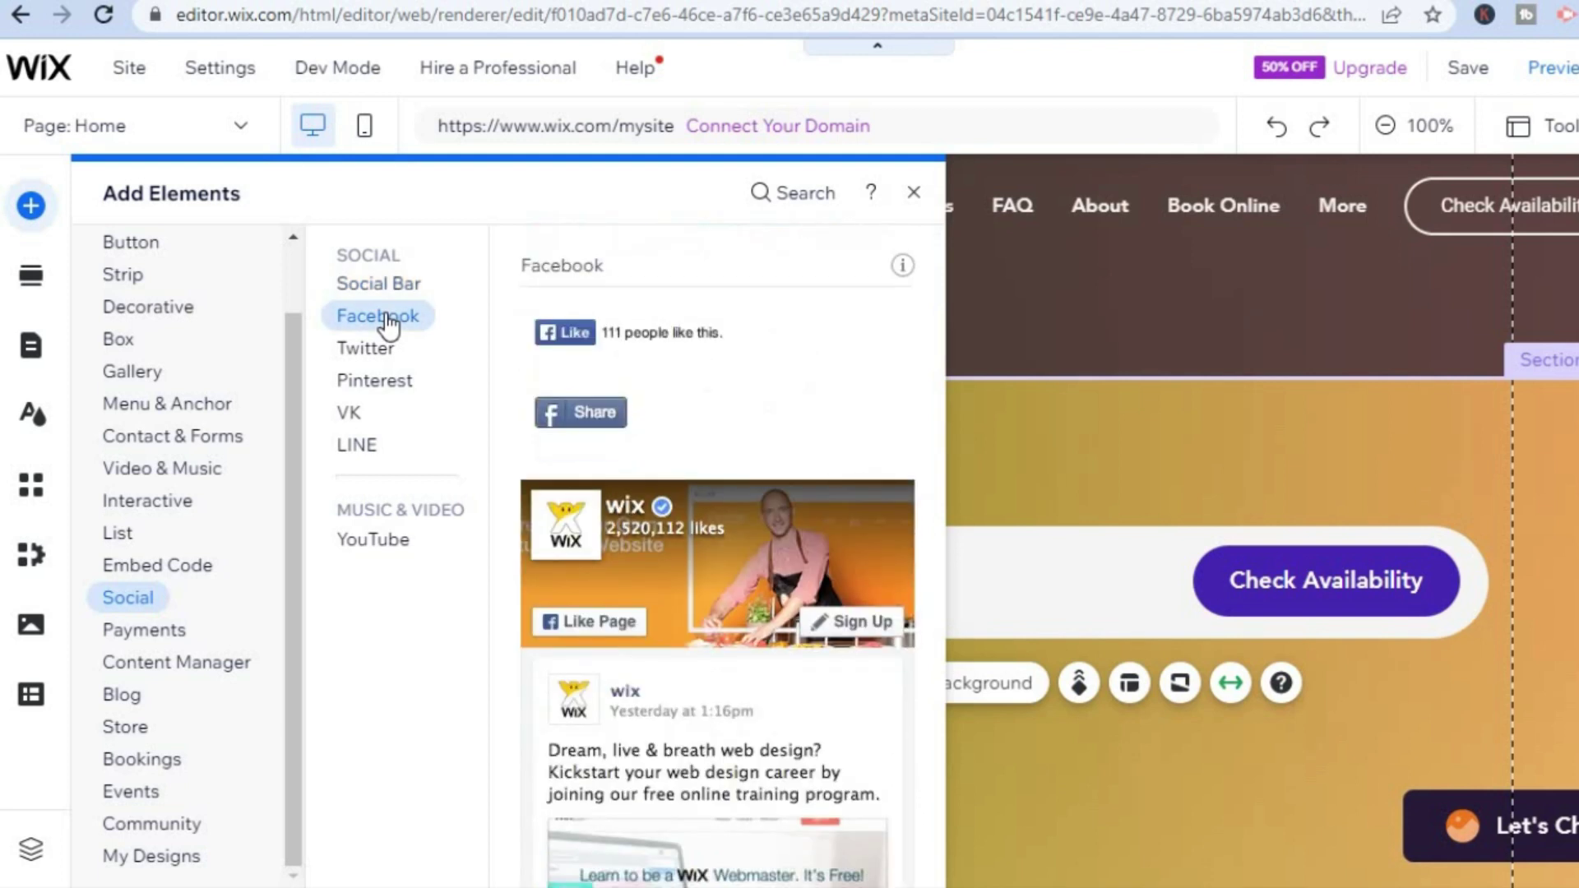
left_click(388, 289)
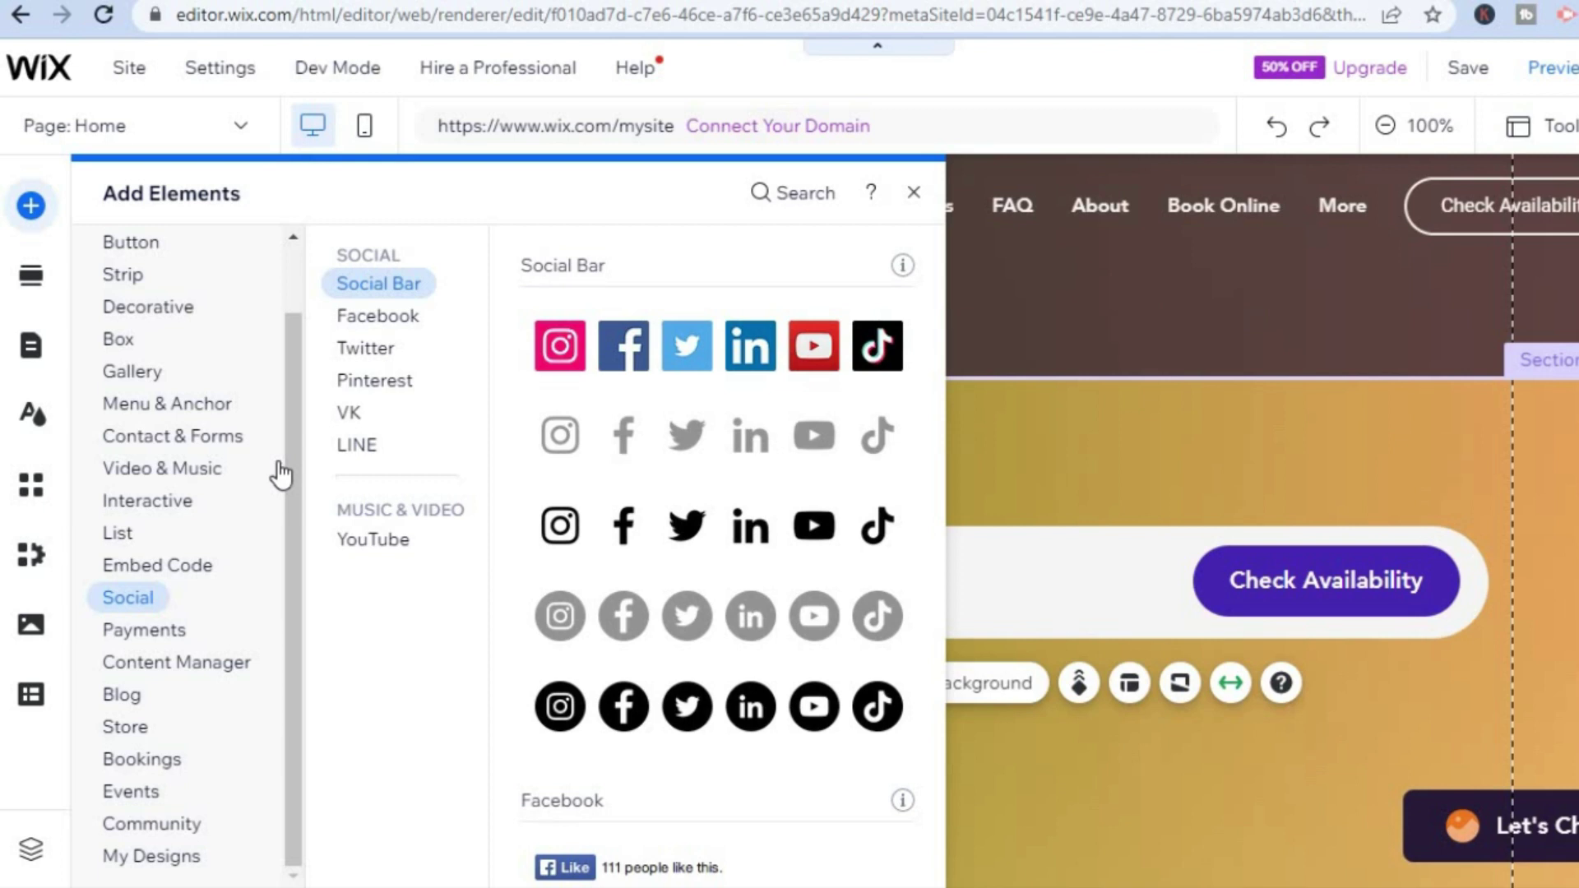
Open the site's page list and delete the EuroCamper page from under RVs.
left_click(31, 347)
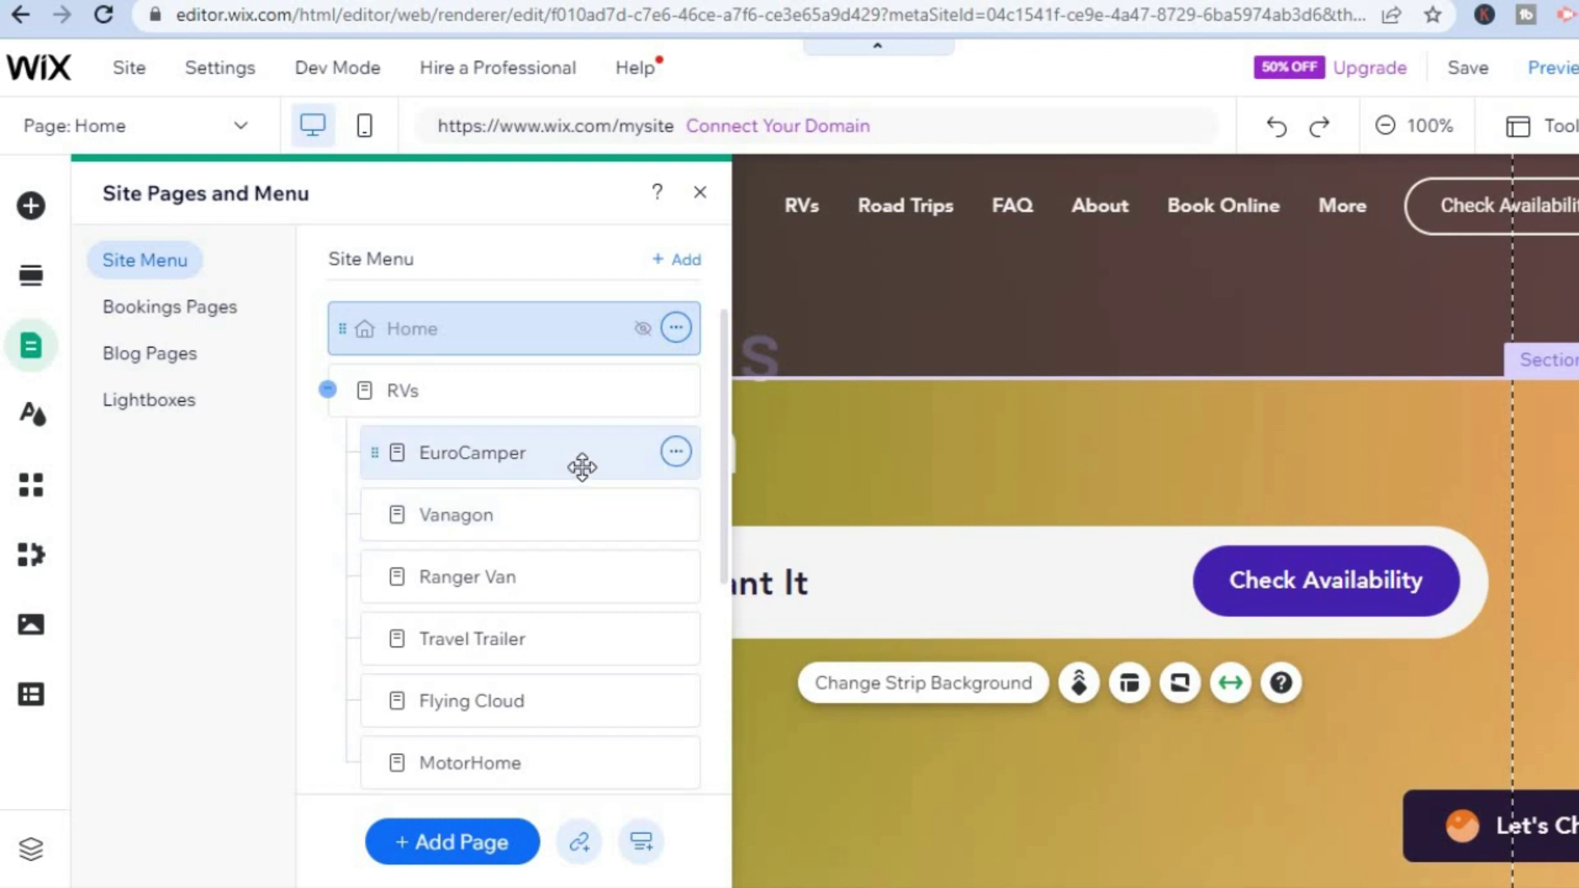
left_click(676, 452)
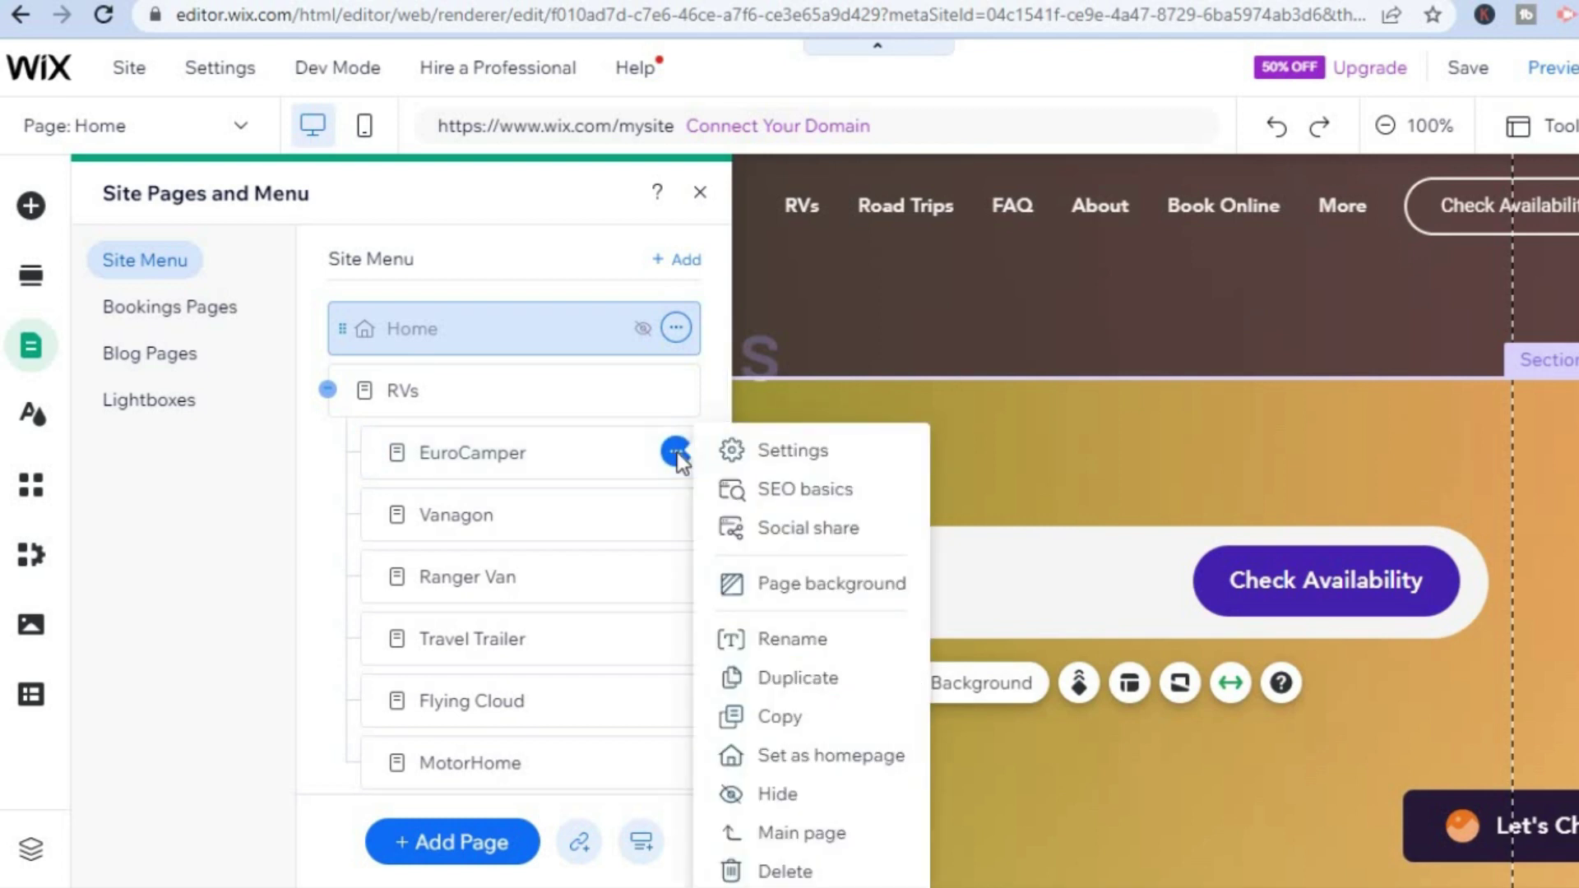
left_click(781, 873)
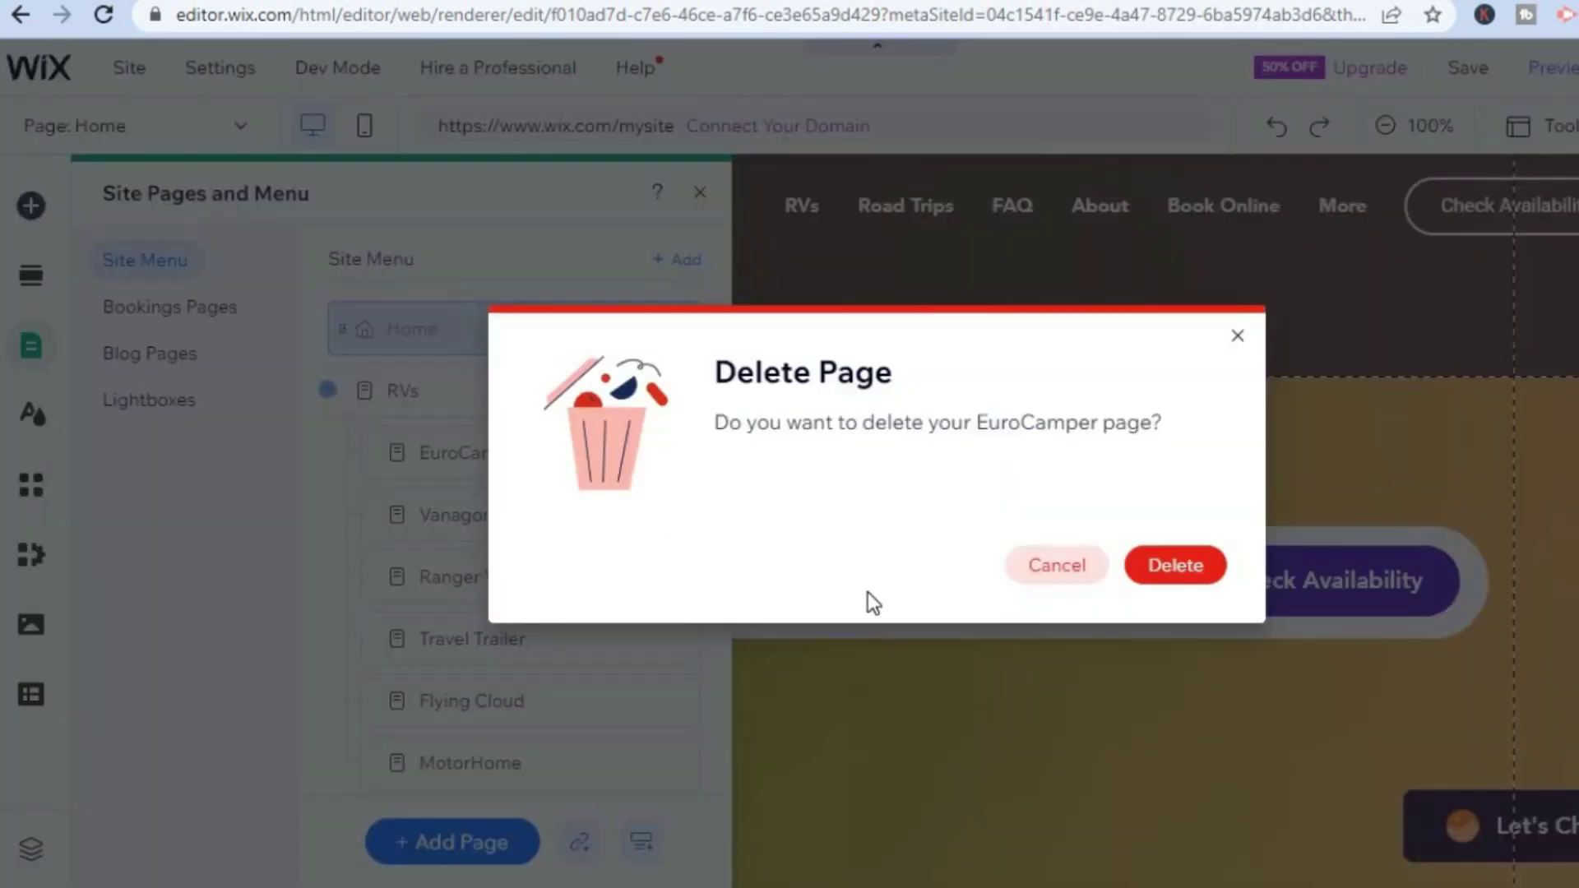
left_click(1192, 567)
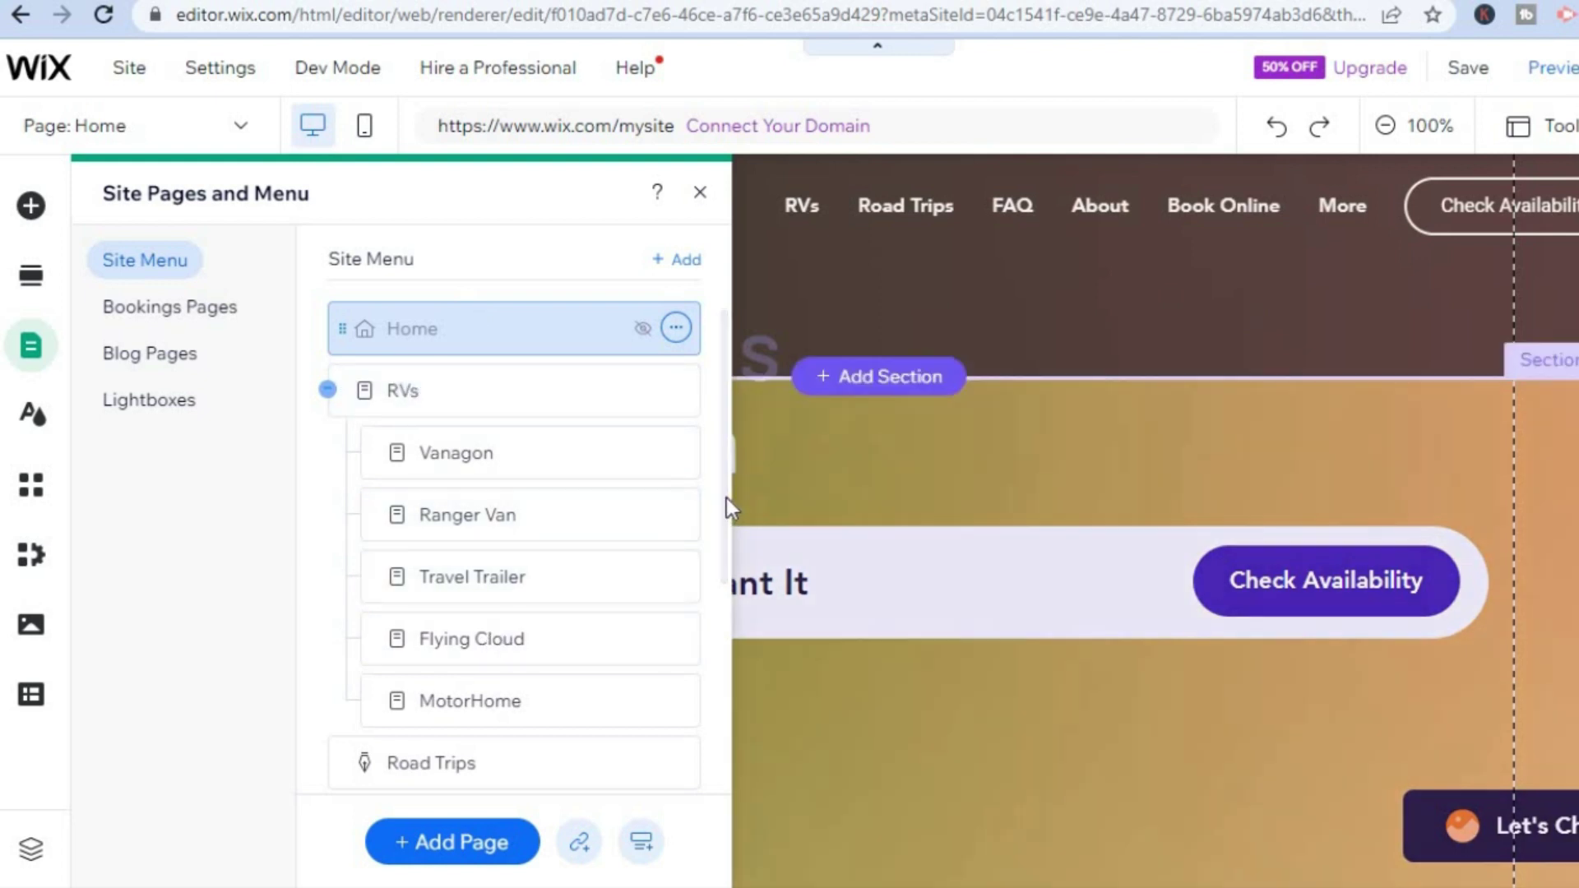
Reorder the site menu so Book Online is a main-level page between Home and RVs.
left_click_drag(723, 500, 719, 609)
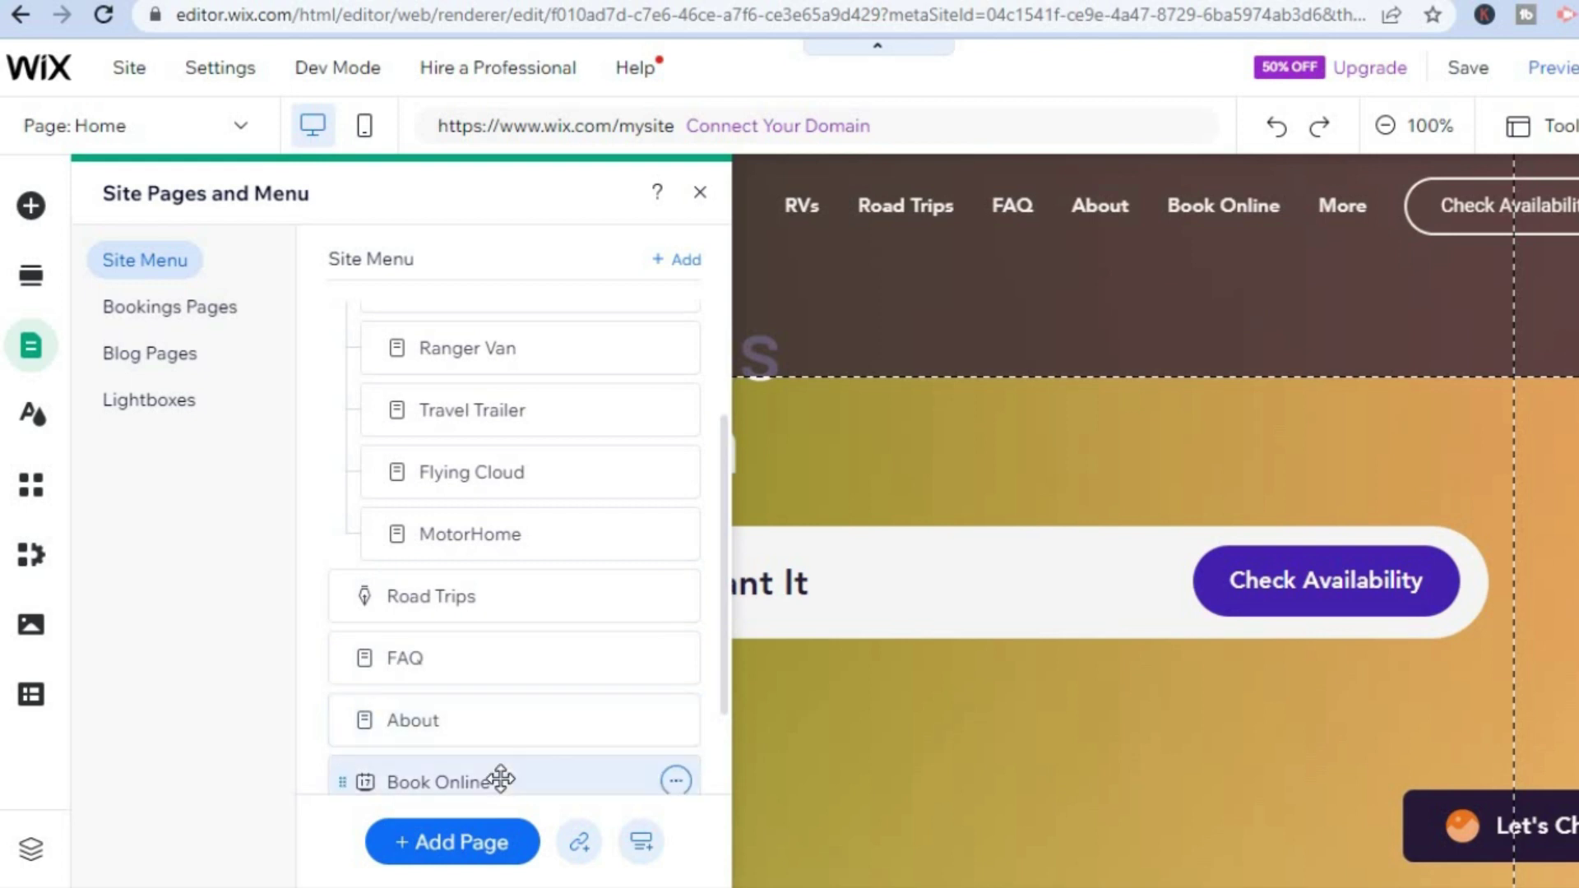
left_click_drag(475, 777, 469, 405)
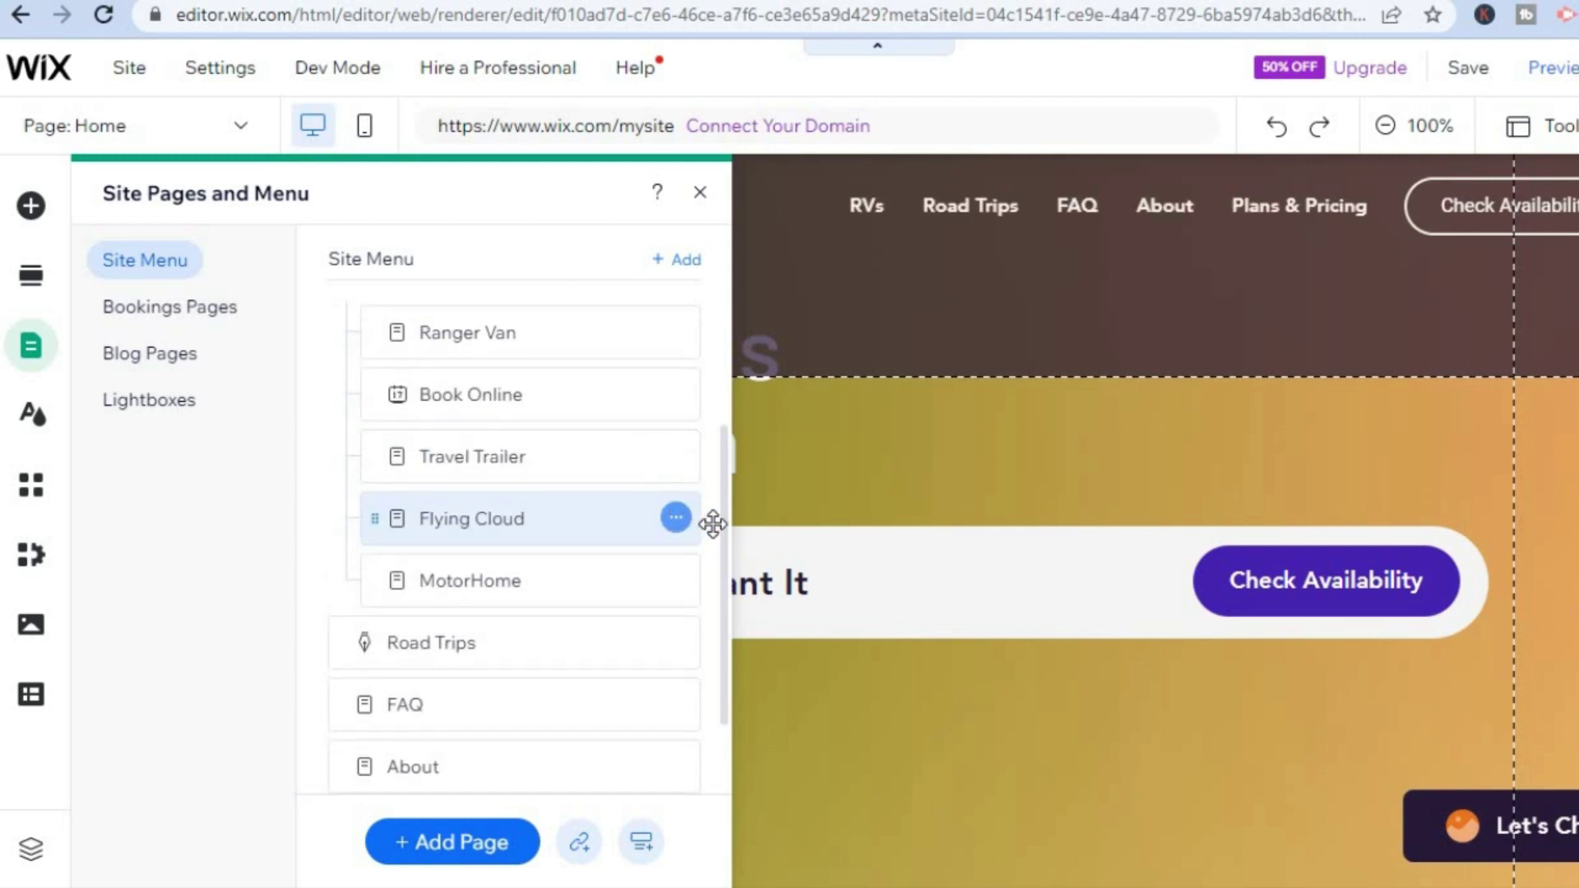
scroll(727, 495, "up", 1)
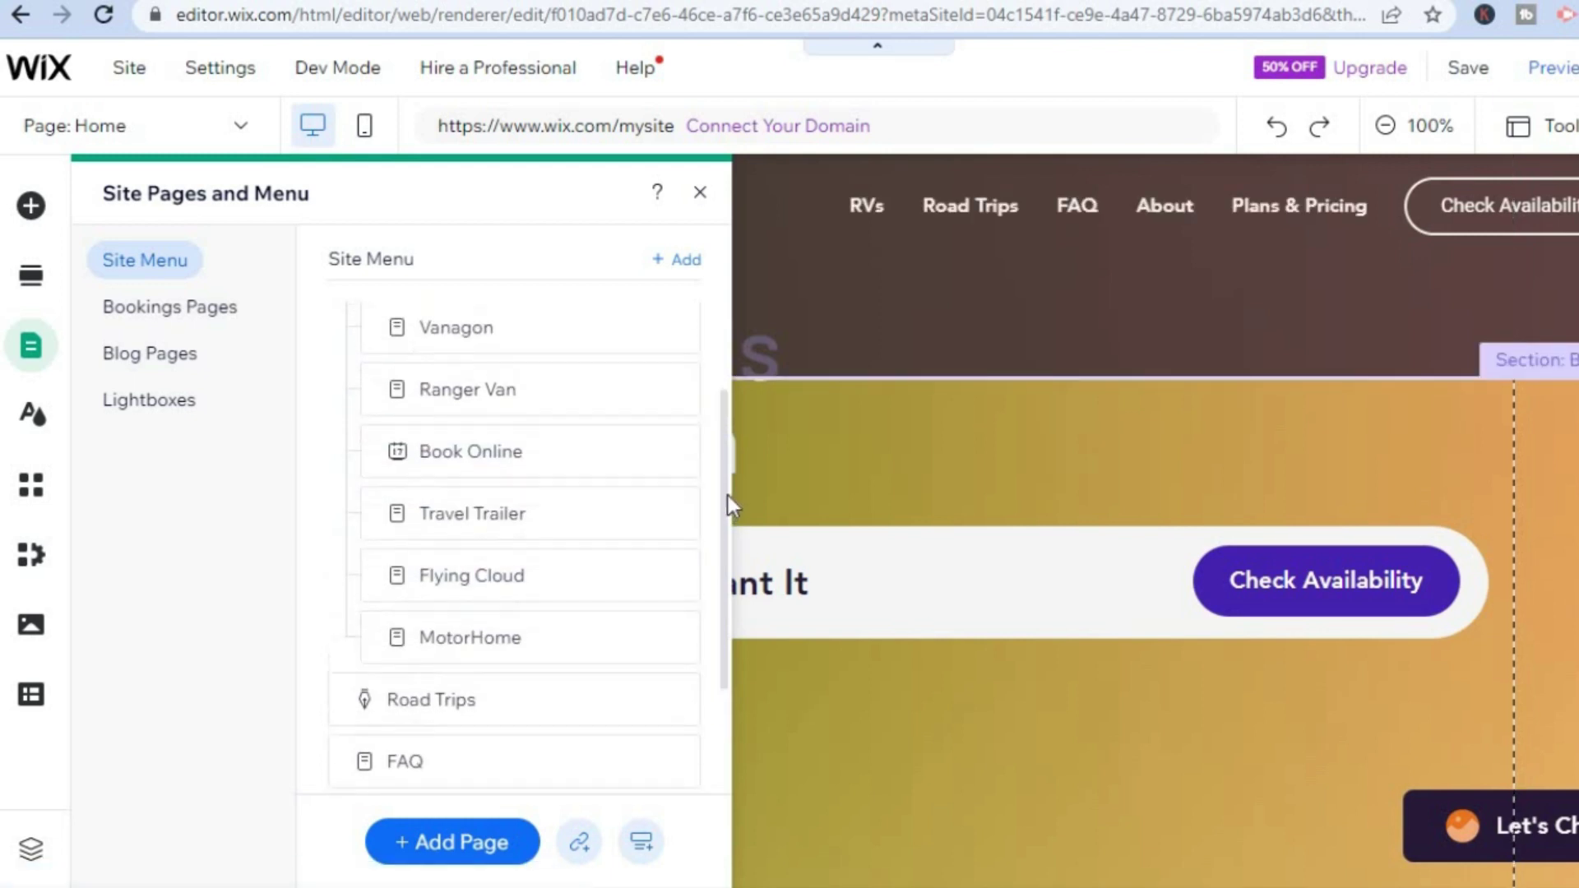
scroll(723, 448, "up", 1)
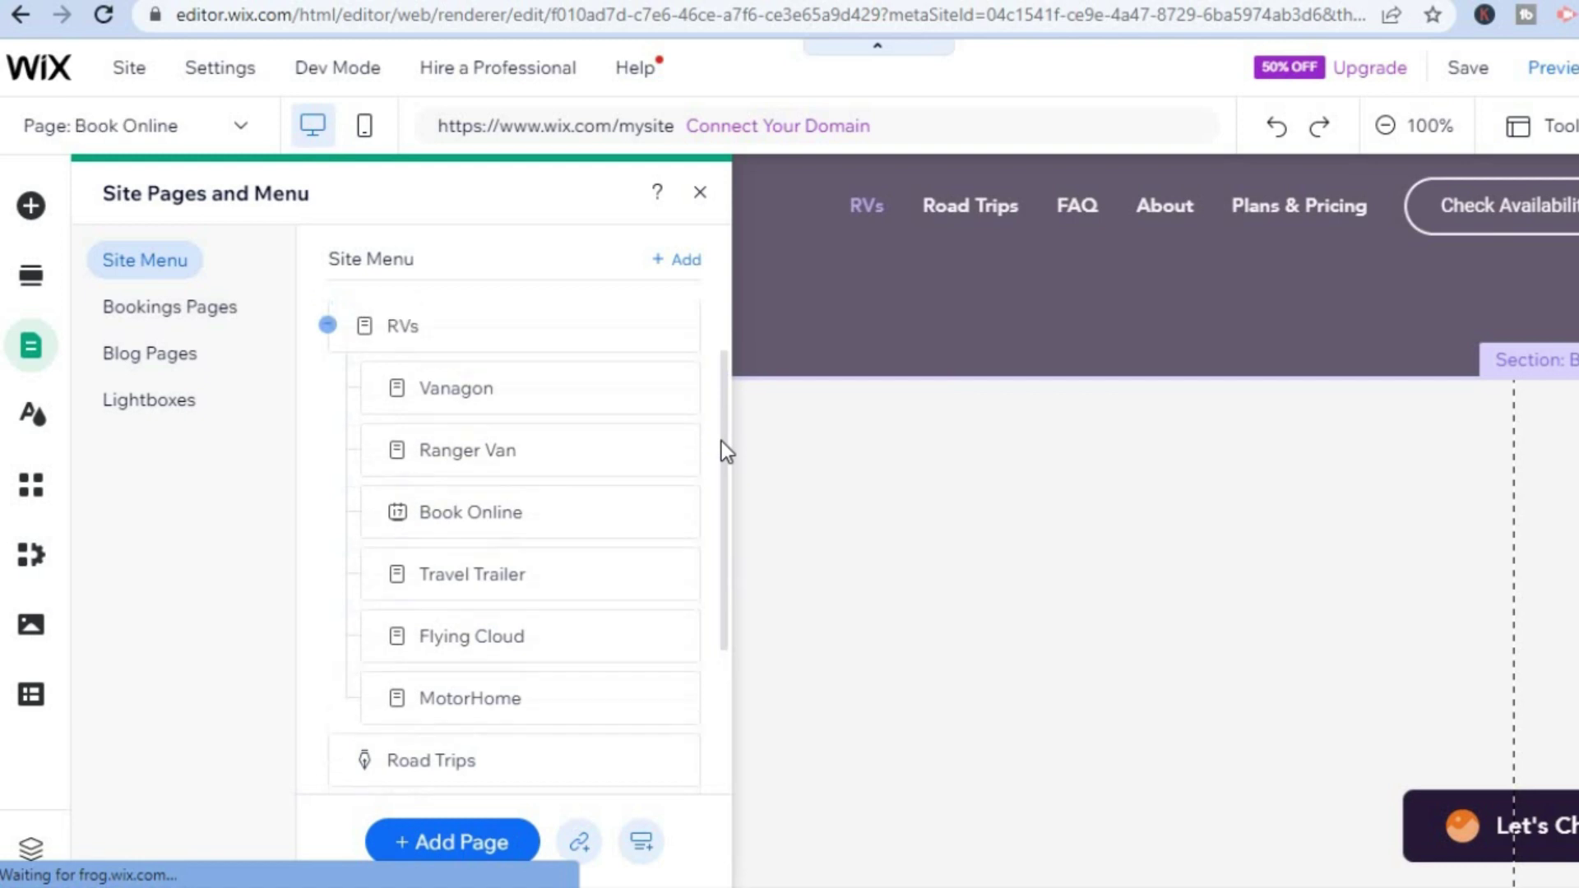
left_click_drag(474, 556, 409, 328)
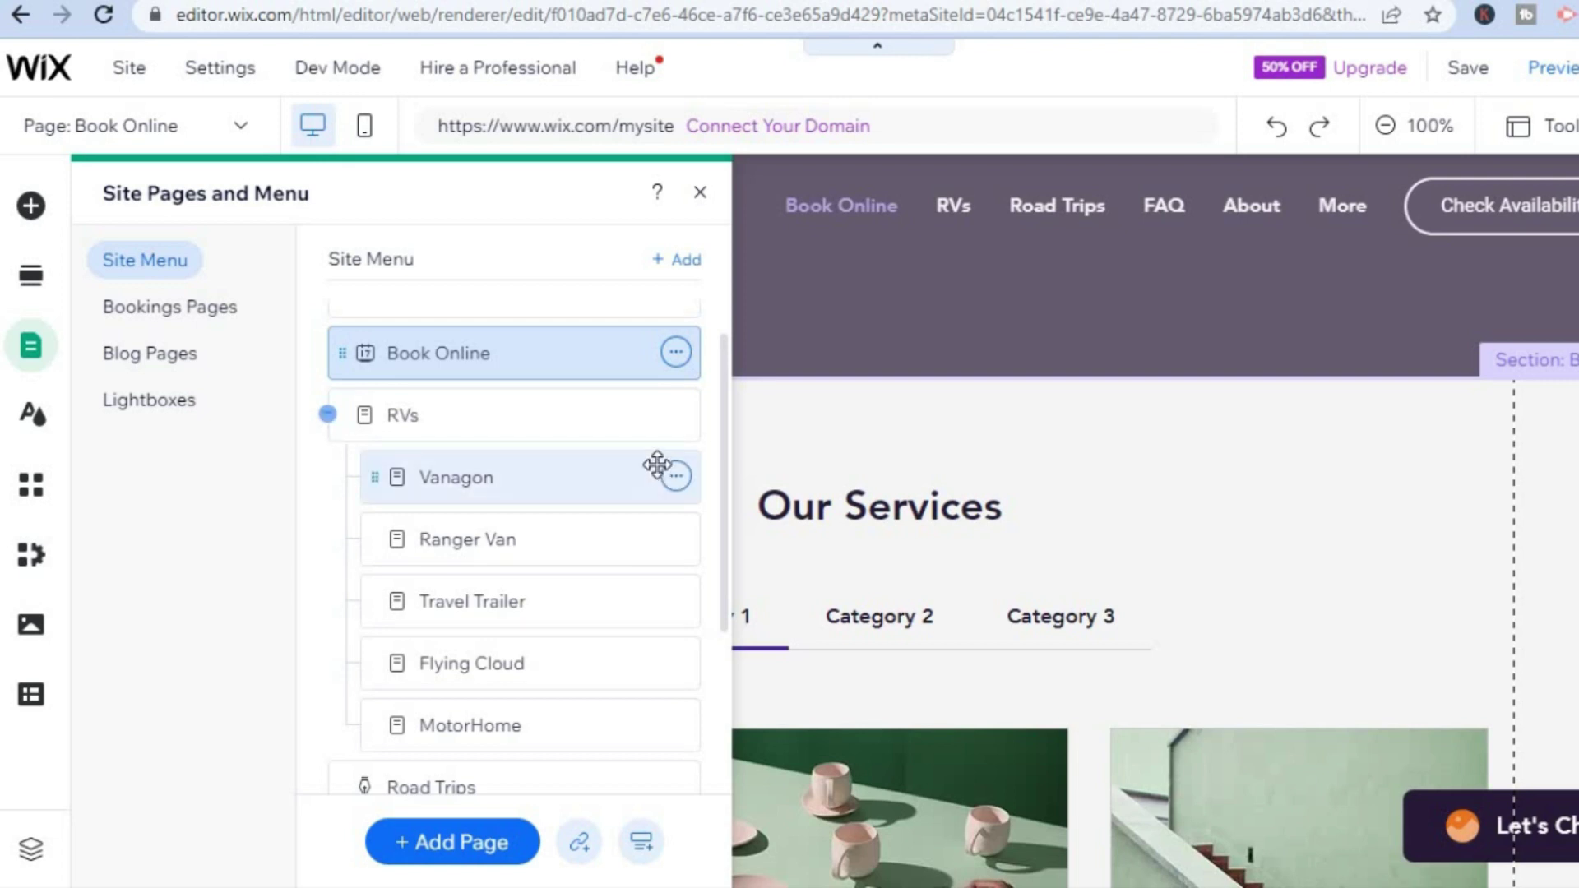
Hide the RVs page from the site menu.
left_click(676, 424)
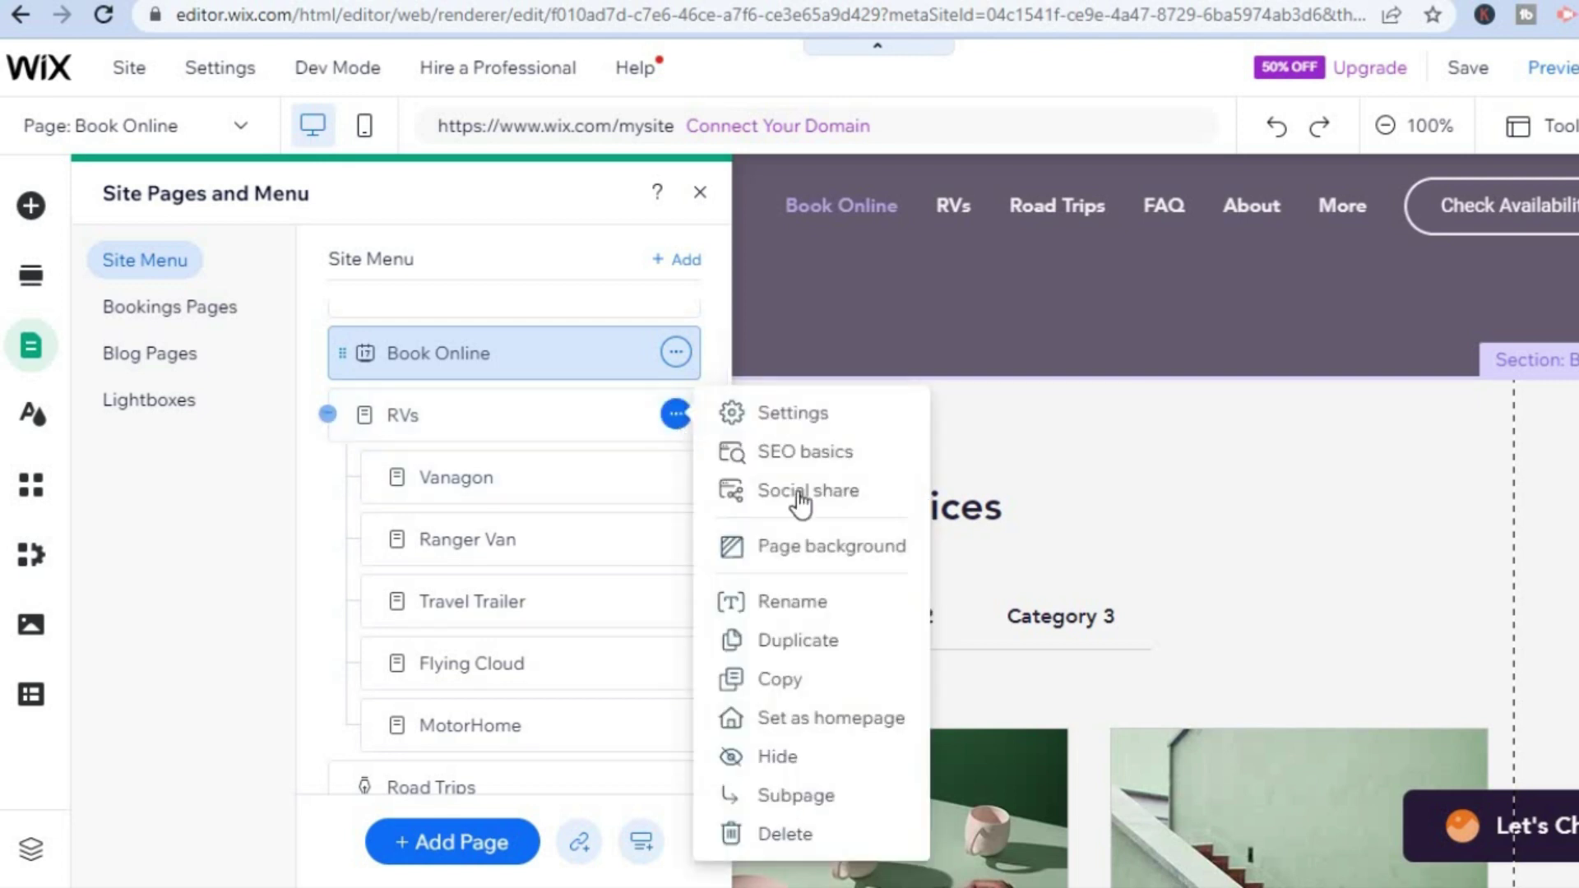
left_click(786, 757)
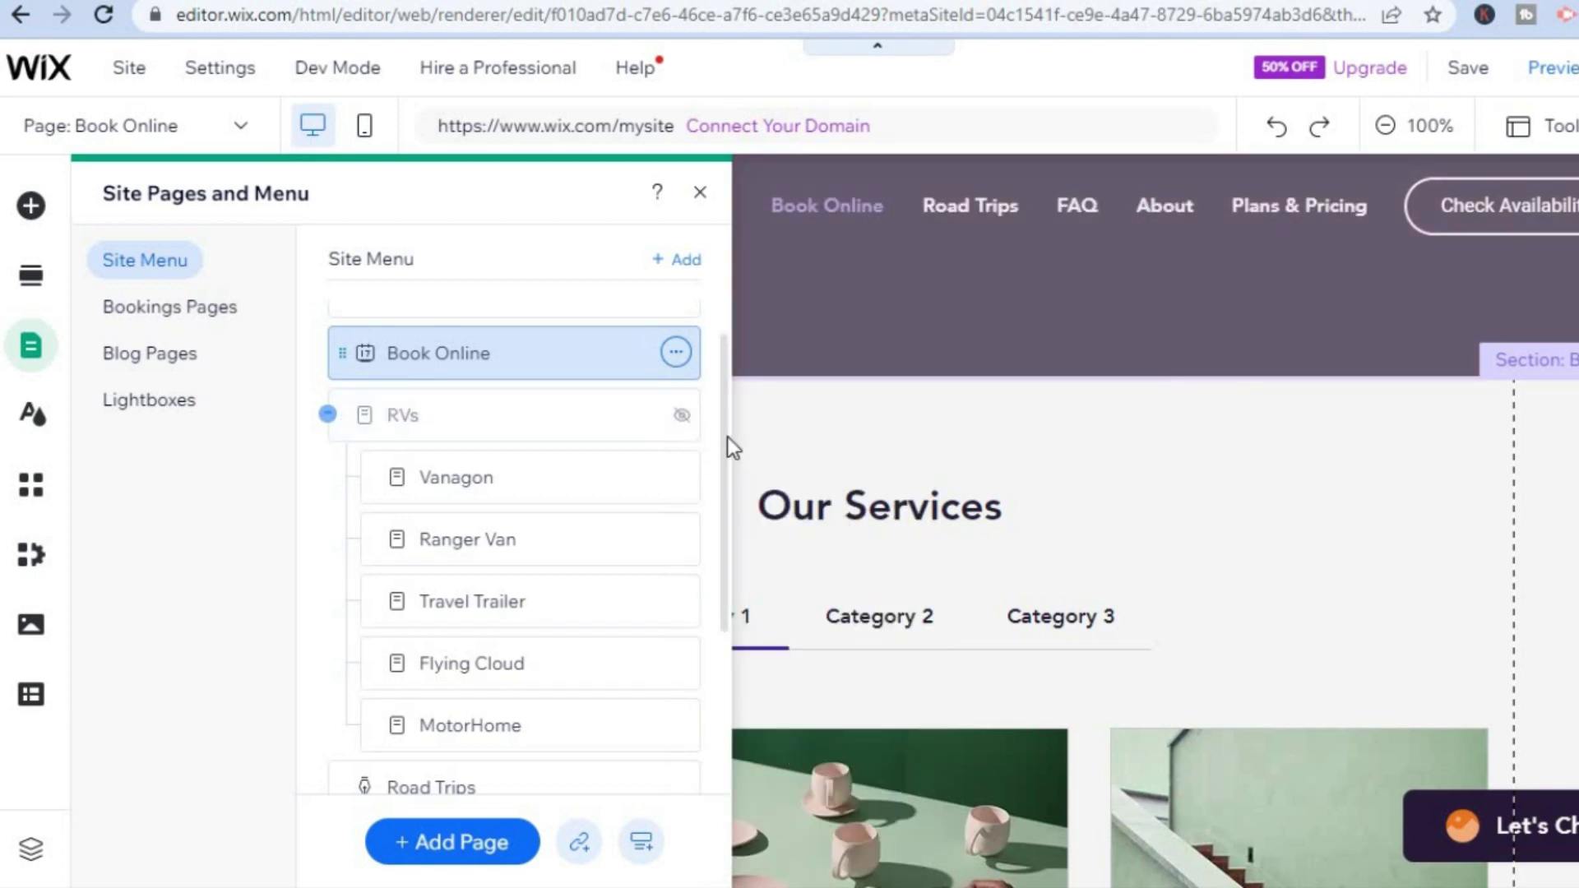
left_click_drag(728, 491, 733, 418)
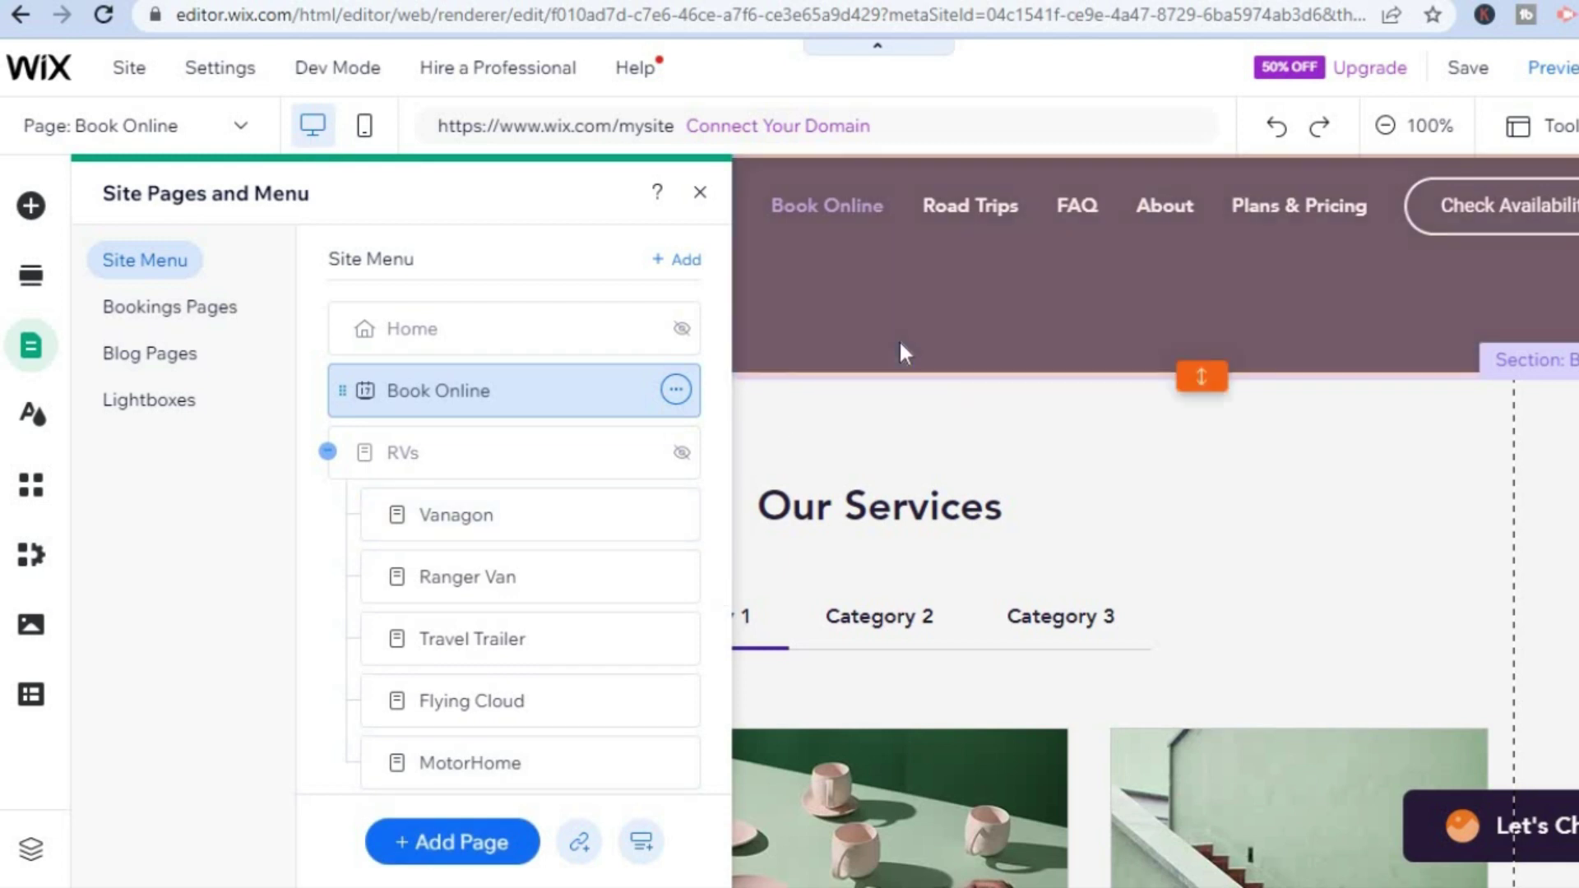
Publish the site and dismiss the publishing confirmation and the offer to edit the mobile version.
left_click(951, 418)
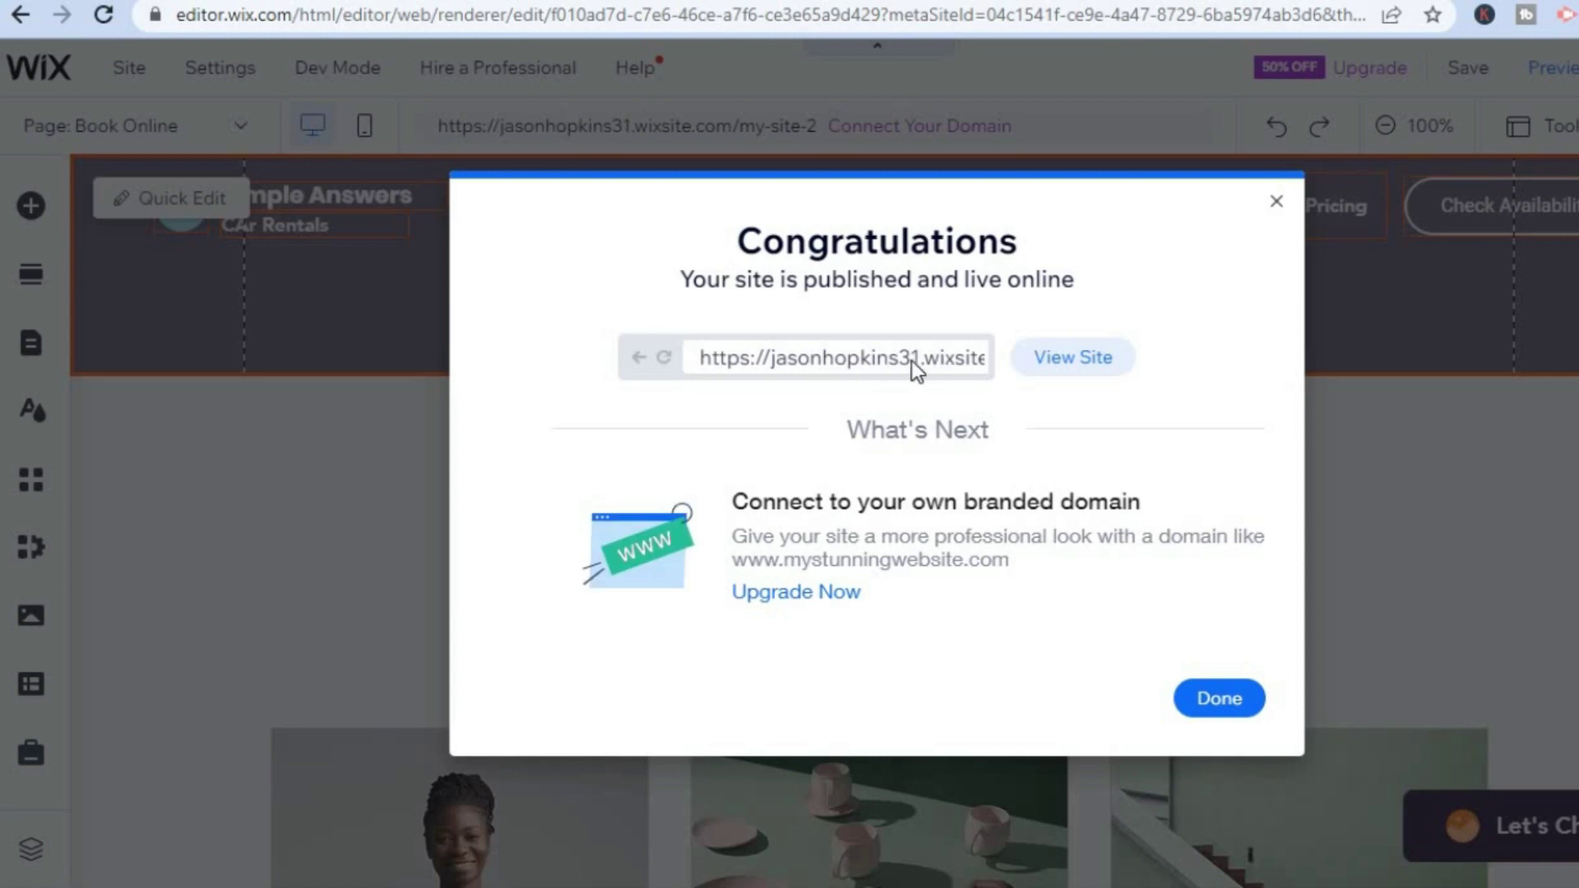
left_click(1224, 716)
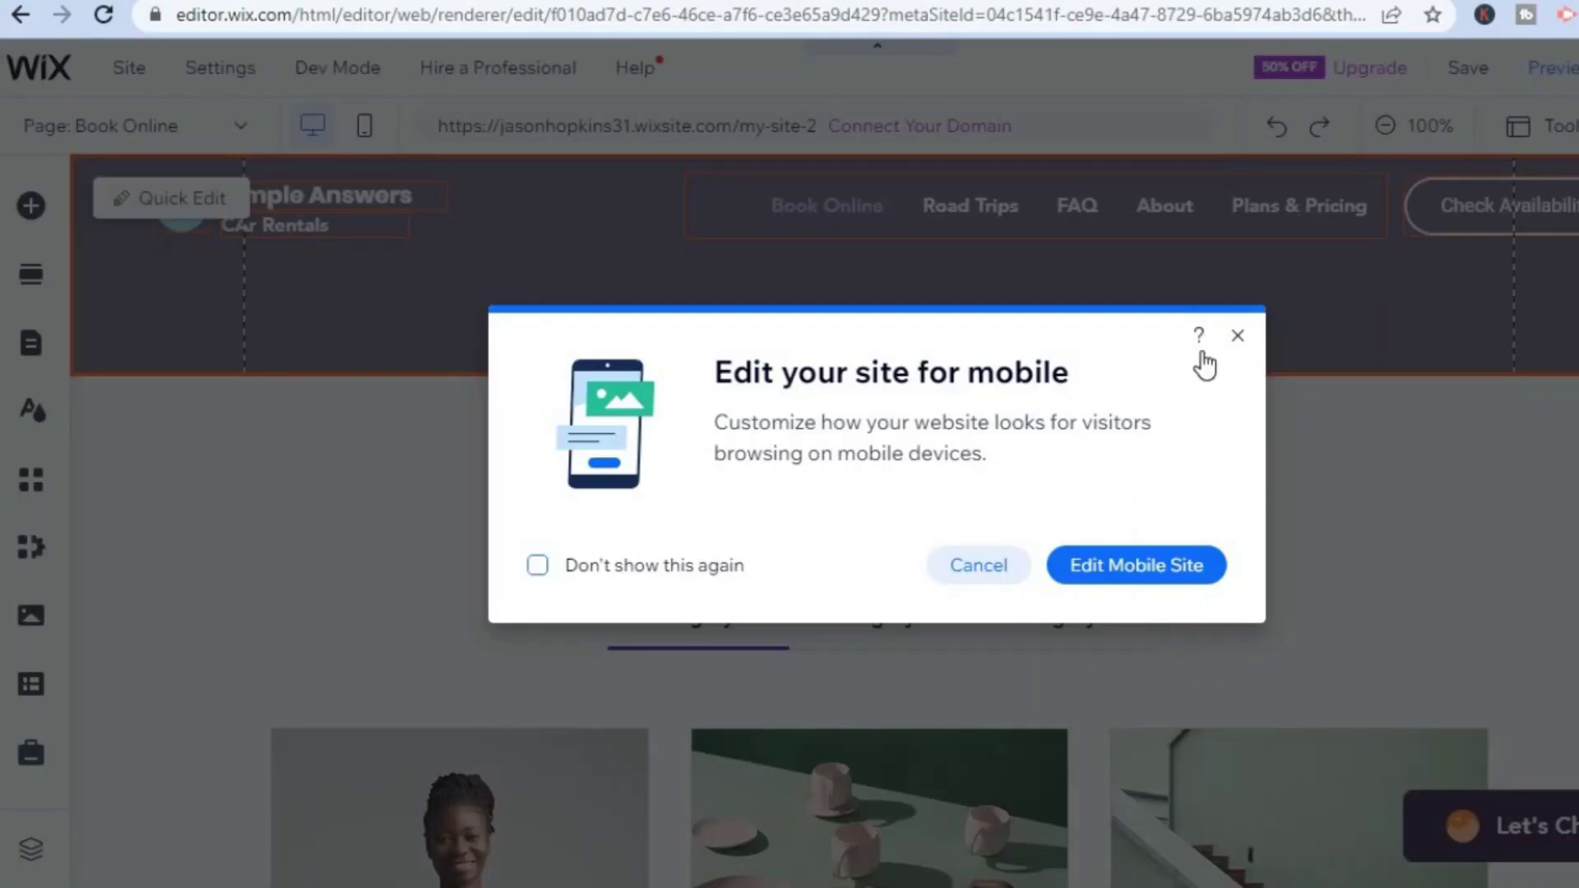
left_click(1237, 337)
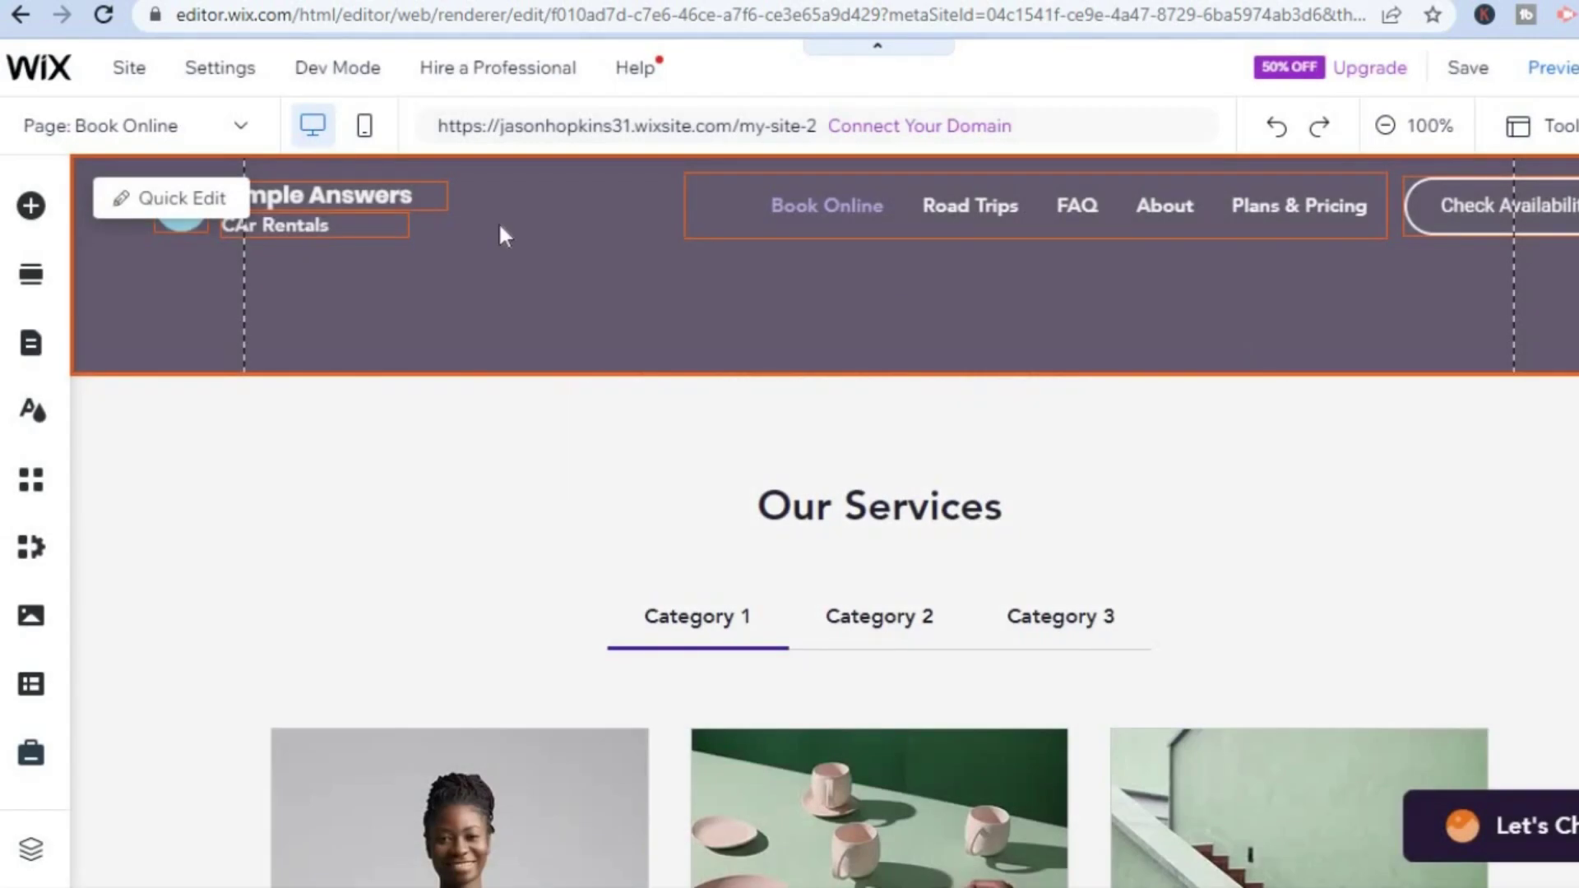
Leave the editor for the site's dashboard and open its Gift Card section.
left_click(129, 74)
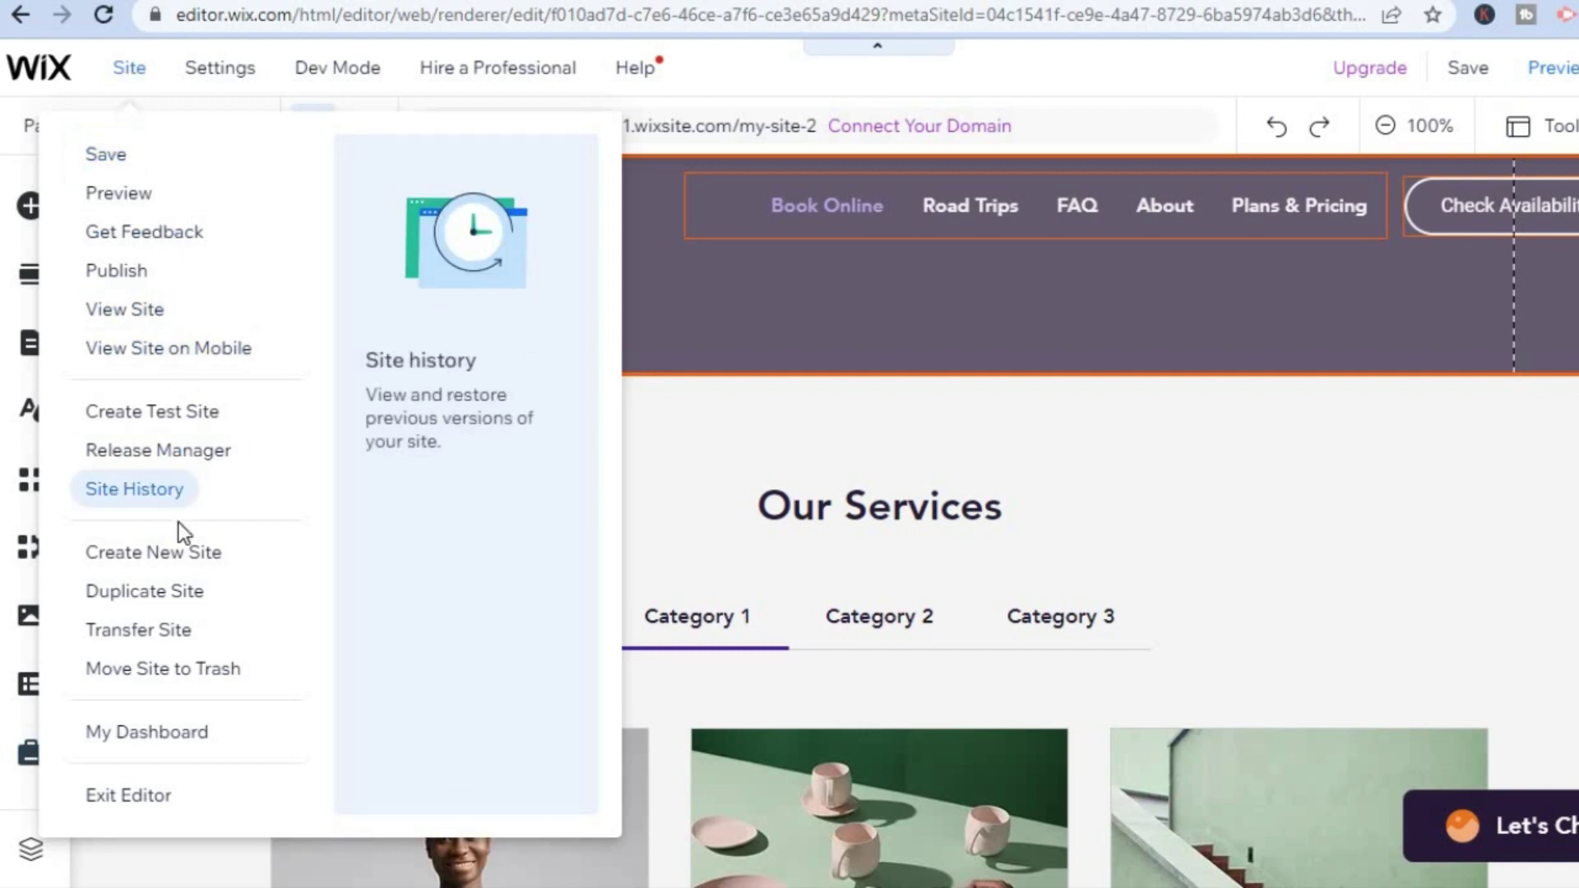
left_click(164, 733)
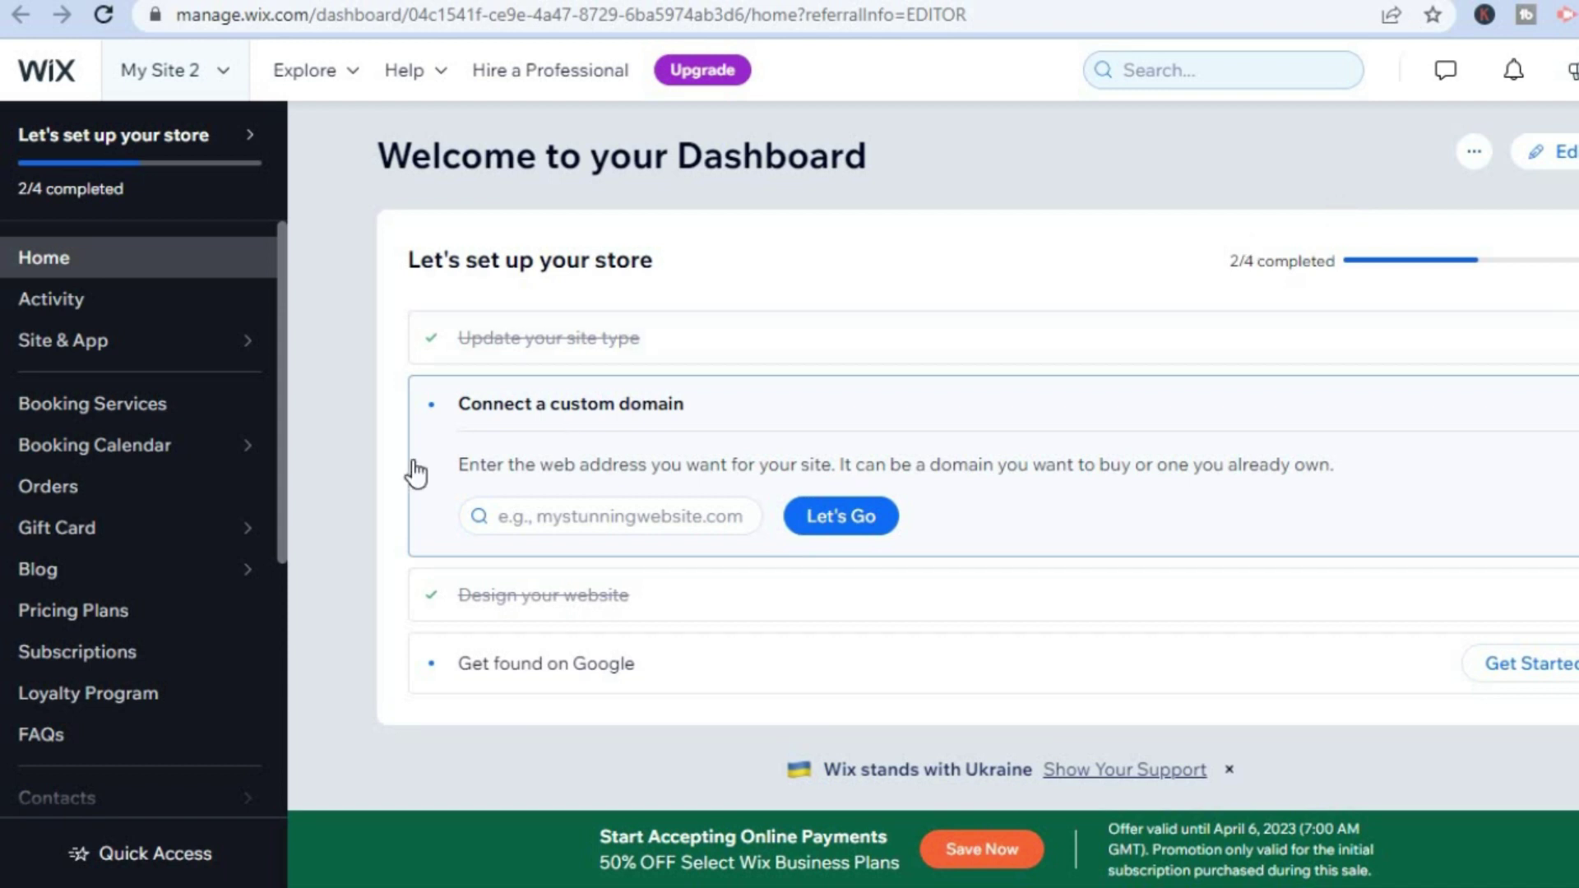
left_click_drag(283, 459, 283, 563)
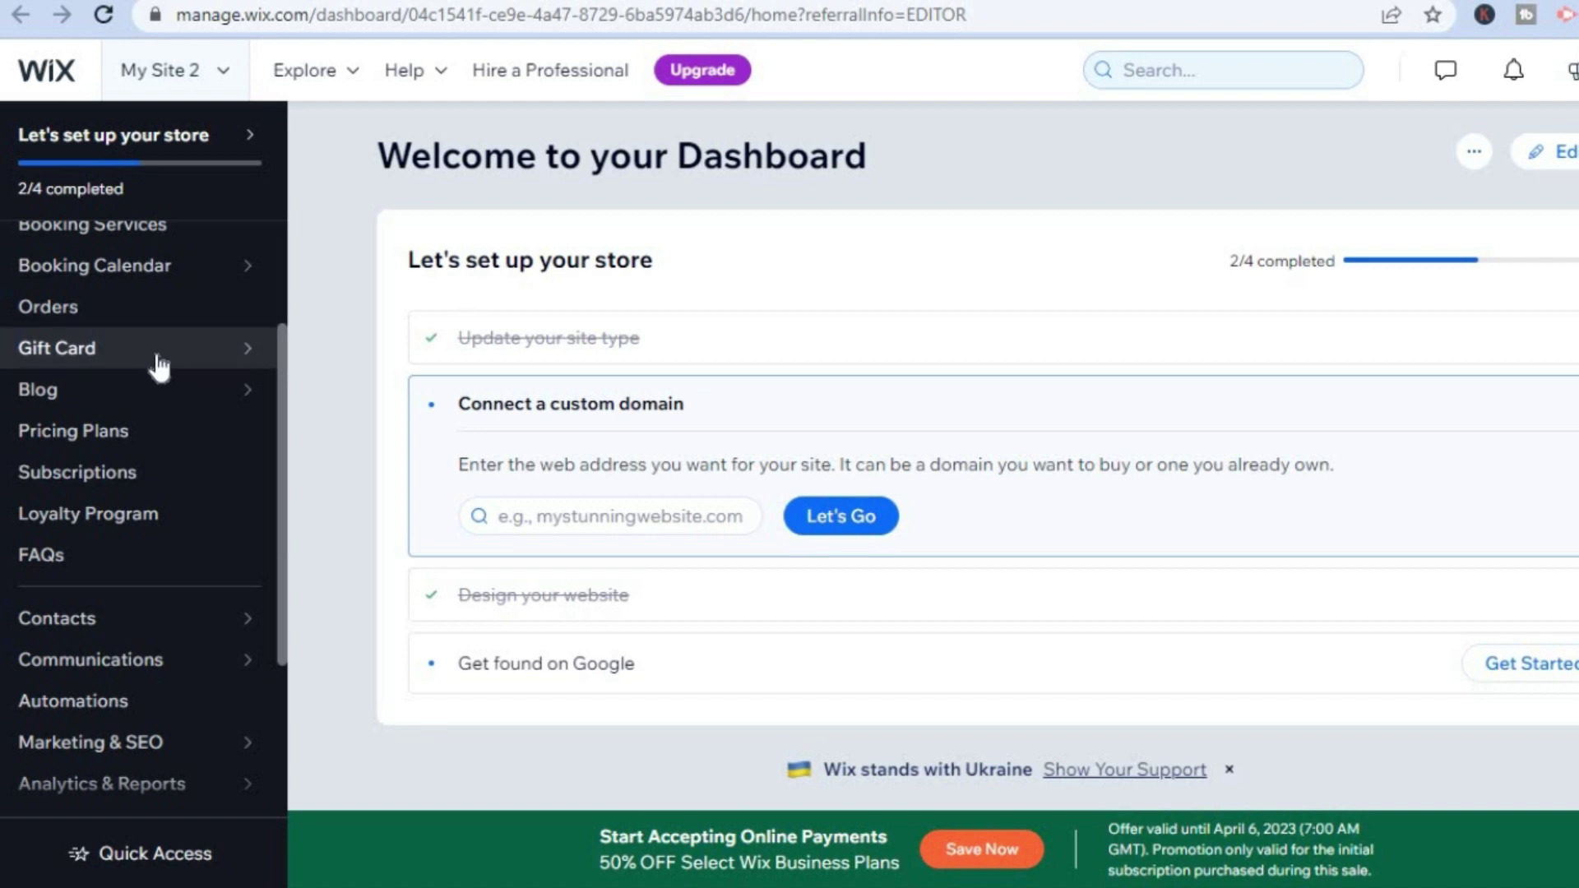
mouse_move(157, 358)
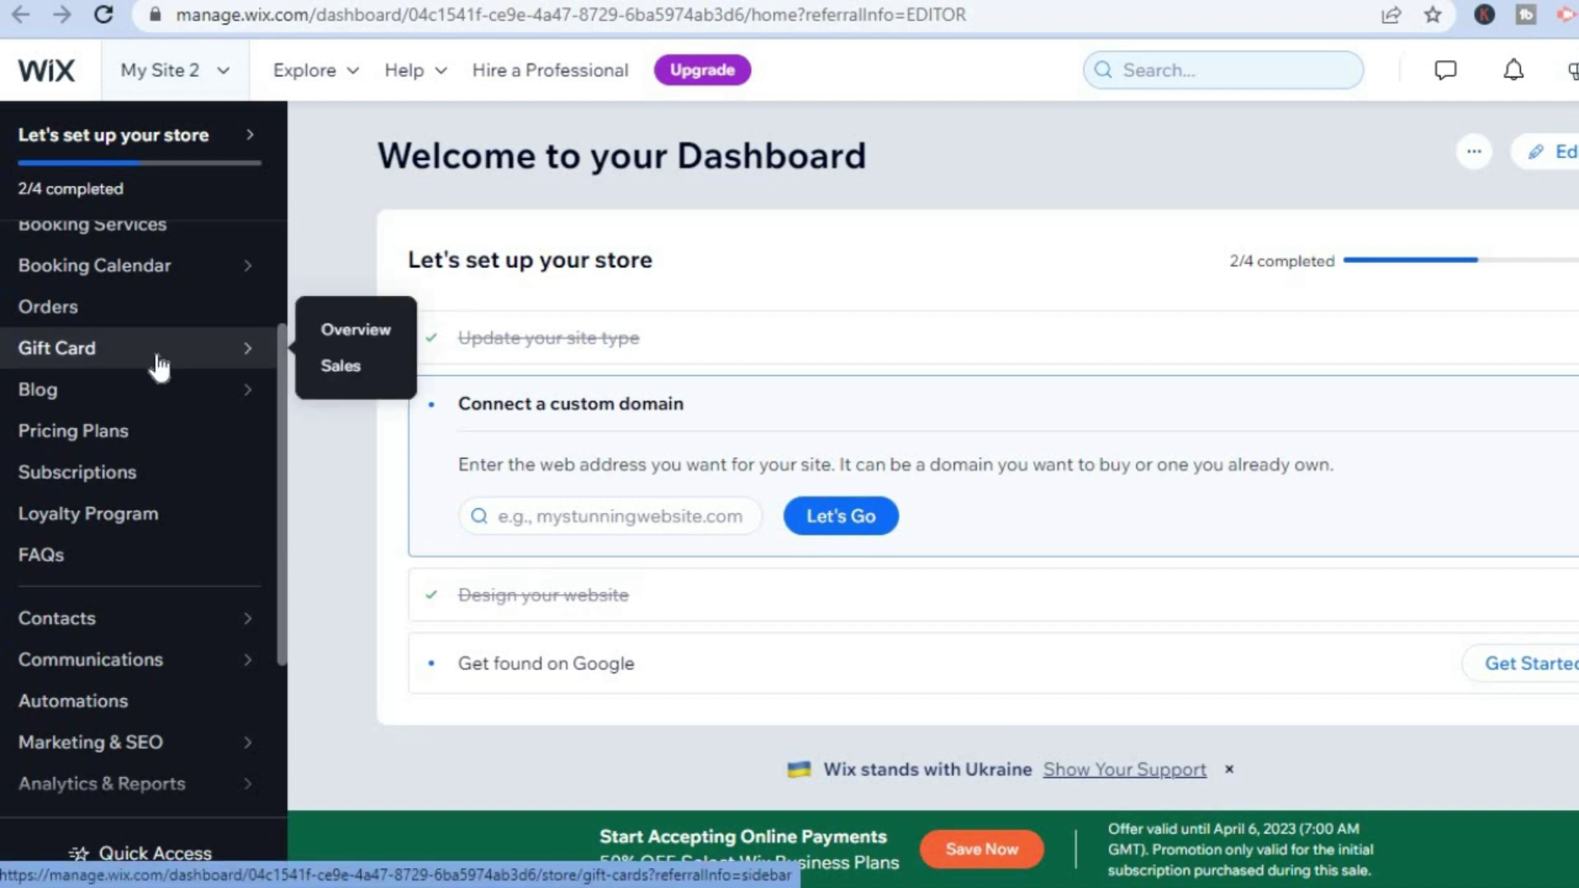
left_click(159, 366)
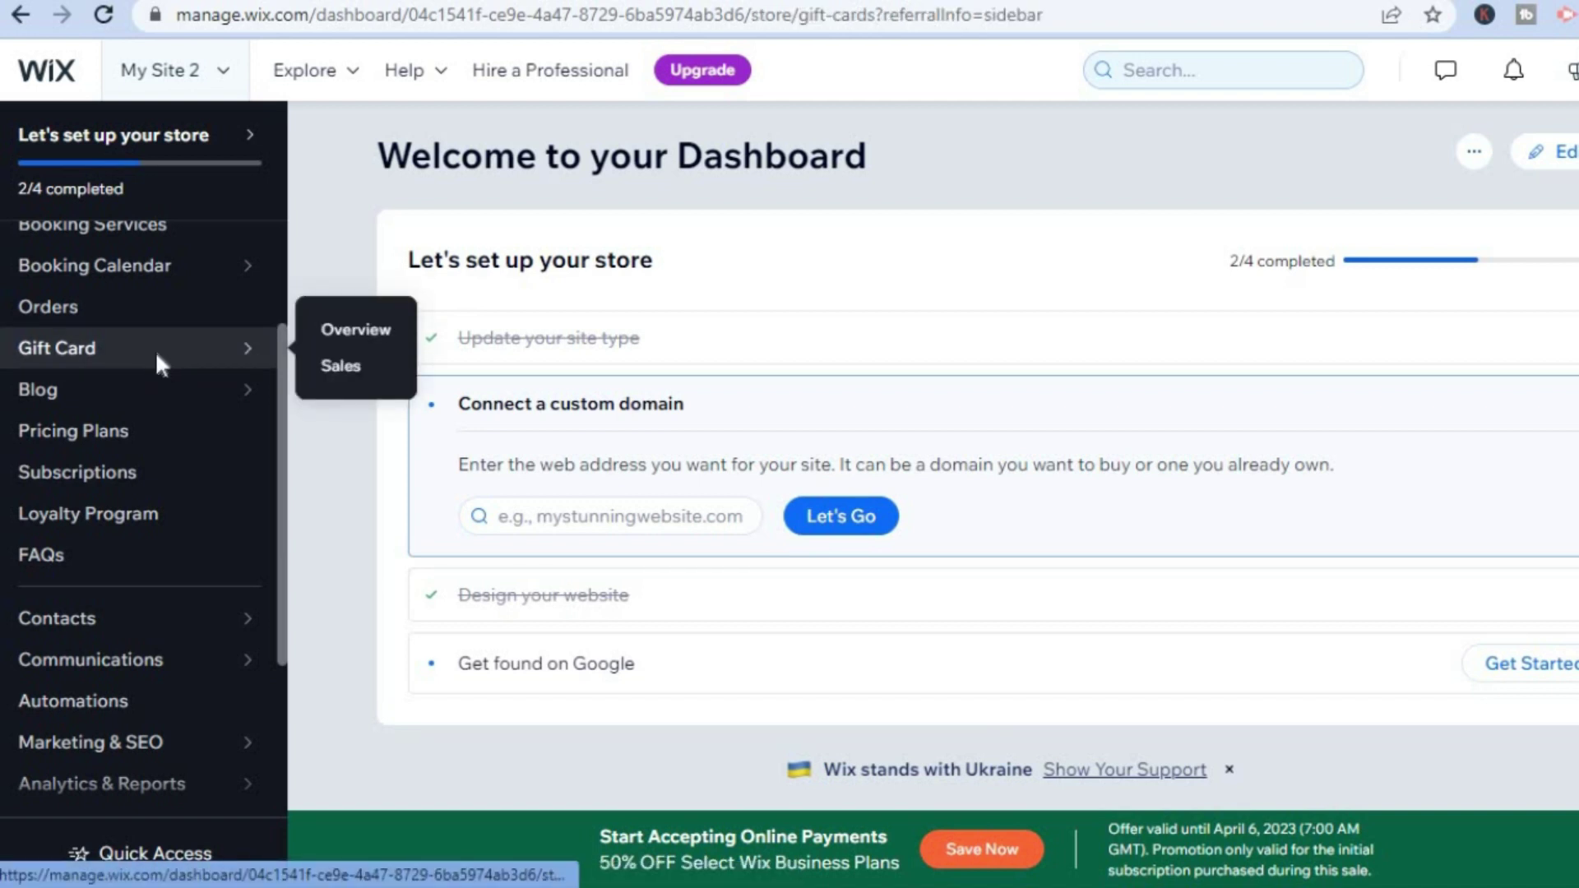